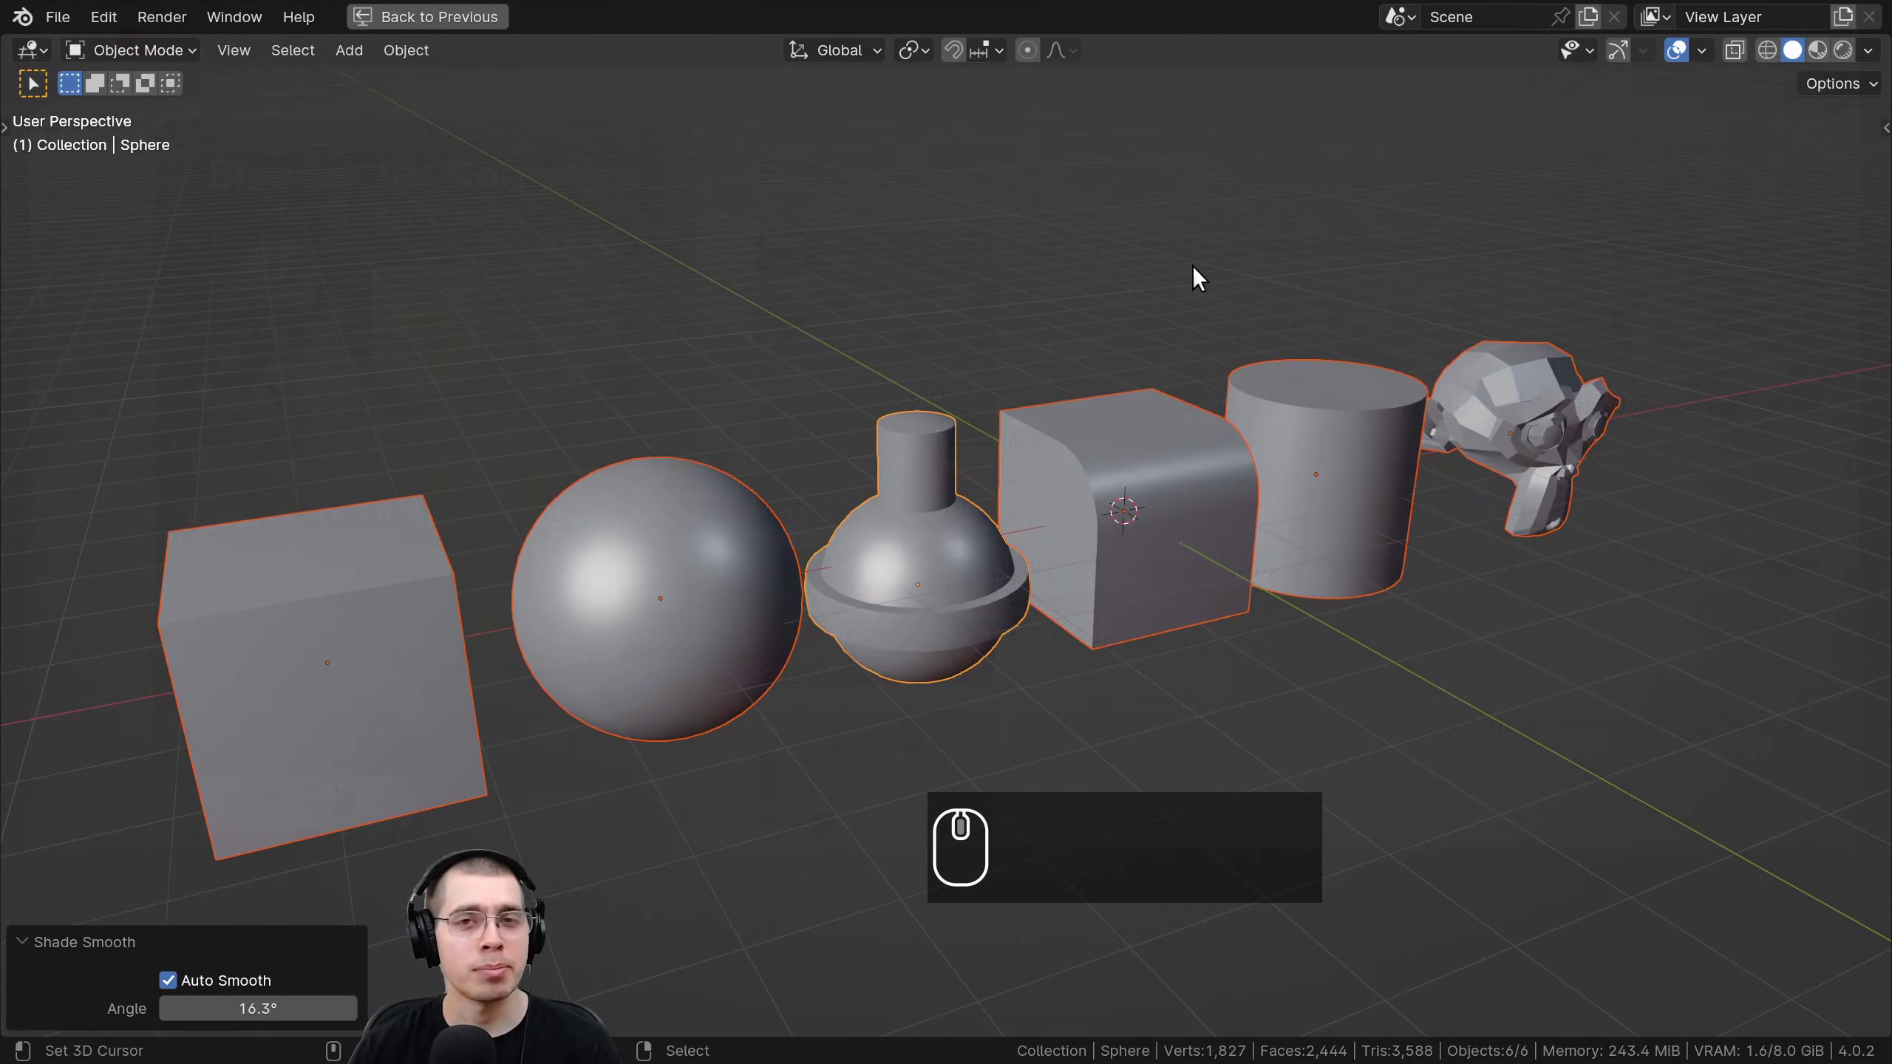
Apply Shade Smooth to the icosphere beside the cube.
{"action": "scroll", "coordinate": [1191, 266], "scroll_direction": "up", "scroll_amount": 3}
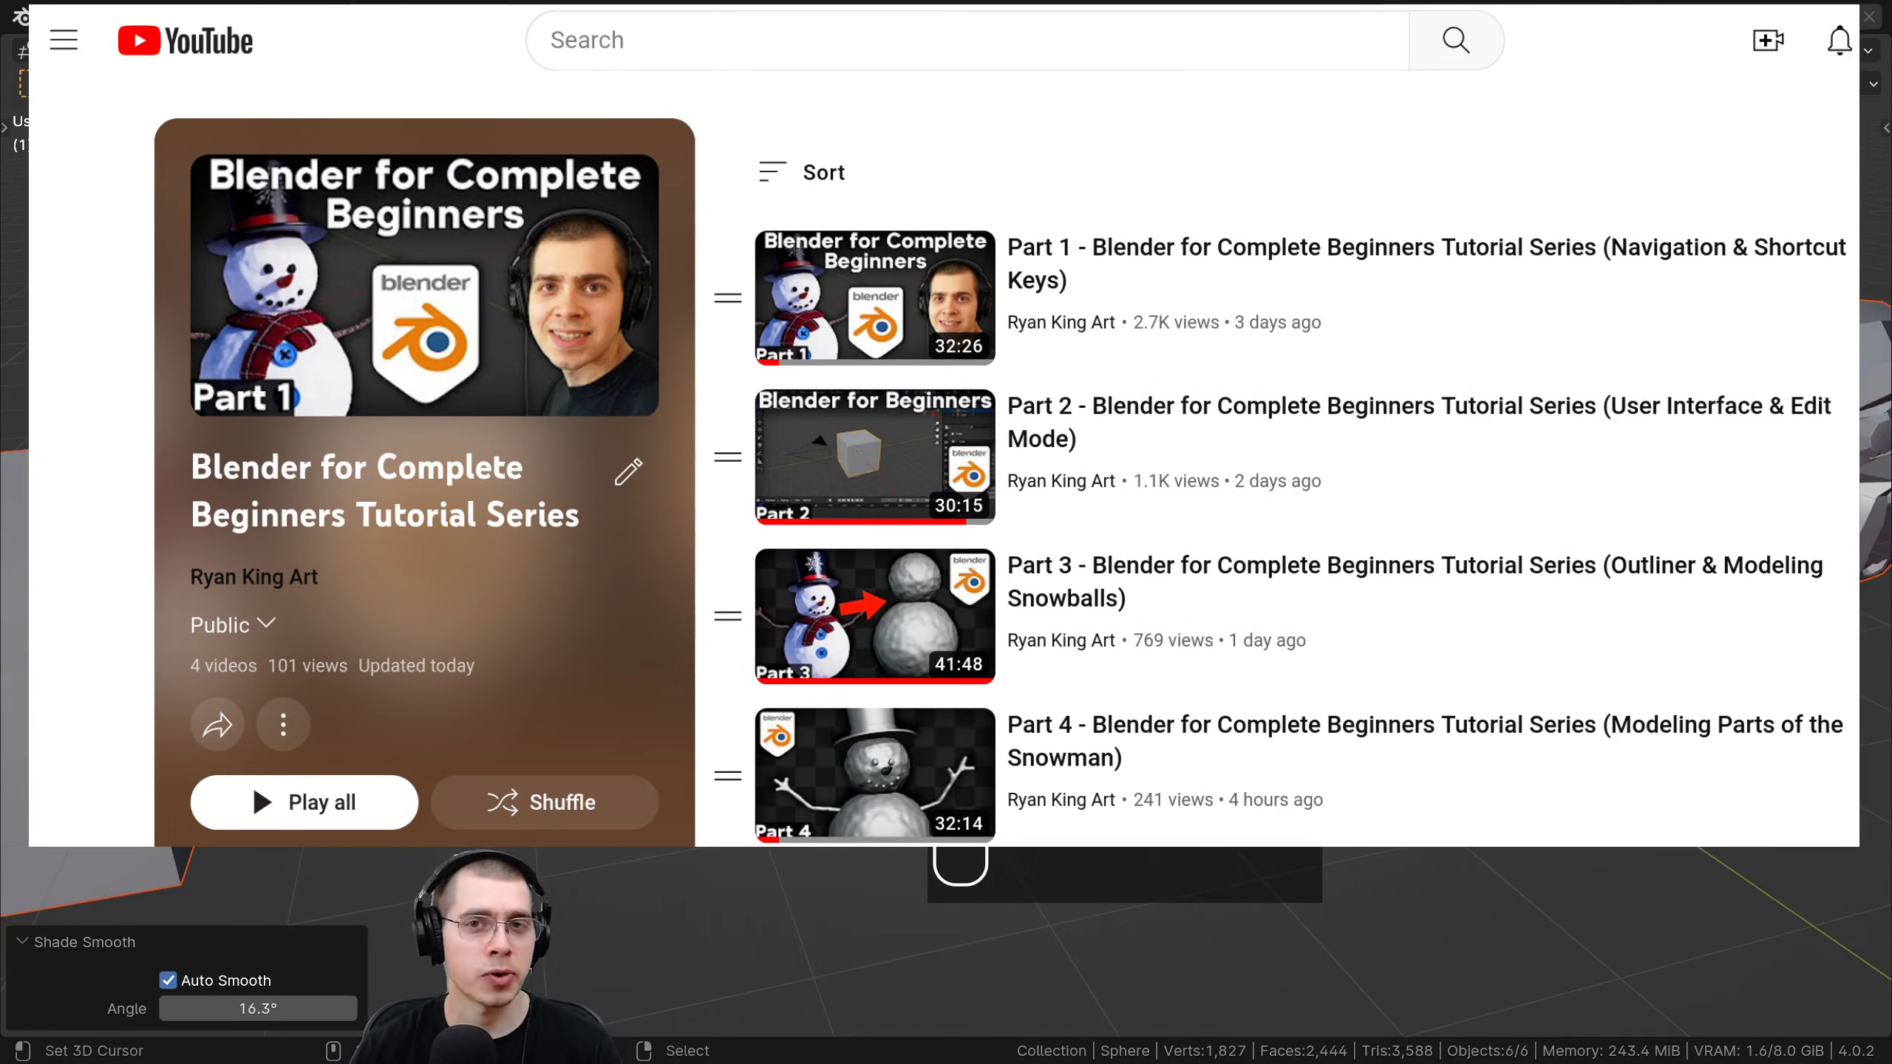
{"action": "scroll", "coordinate": [1191, 266], "scroll_direction": "up", "scroll_amount": 2}
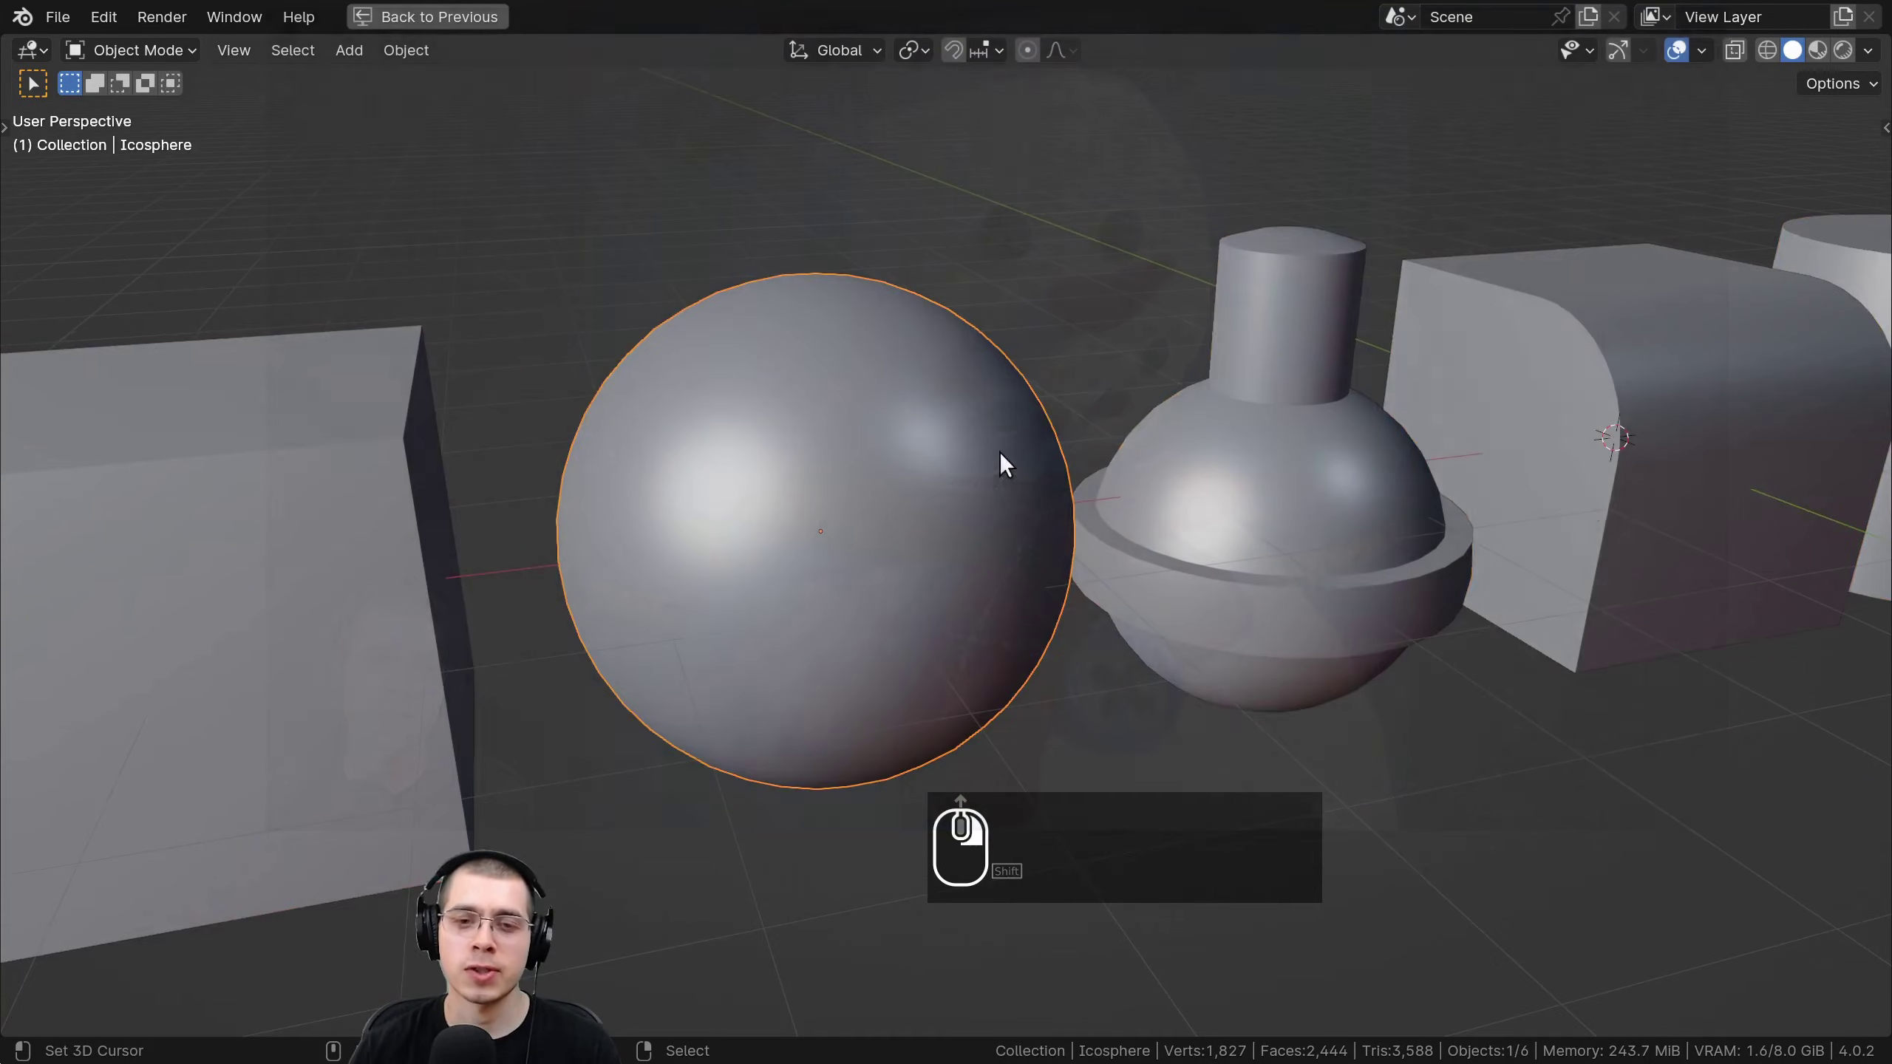
{"action": "scroll", "coordinate": [999, 453], "scroll_direction": "up", "scroll_amount": 4}
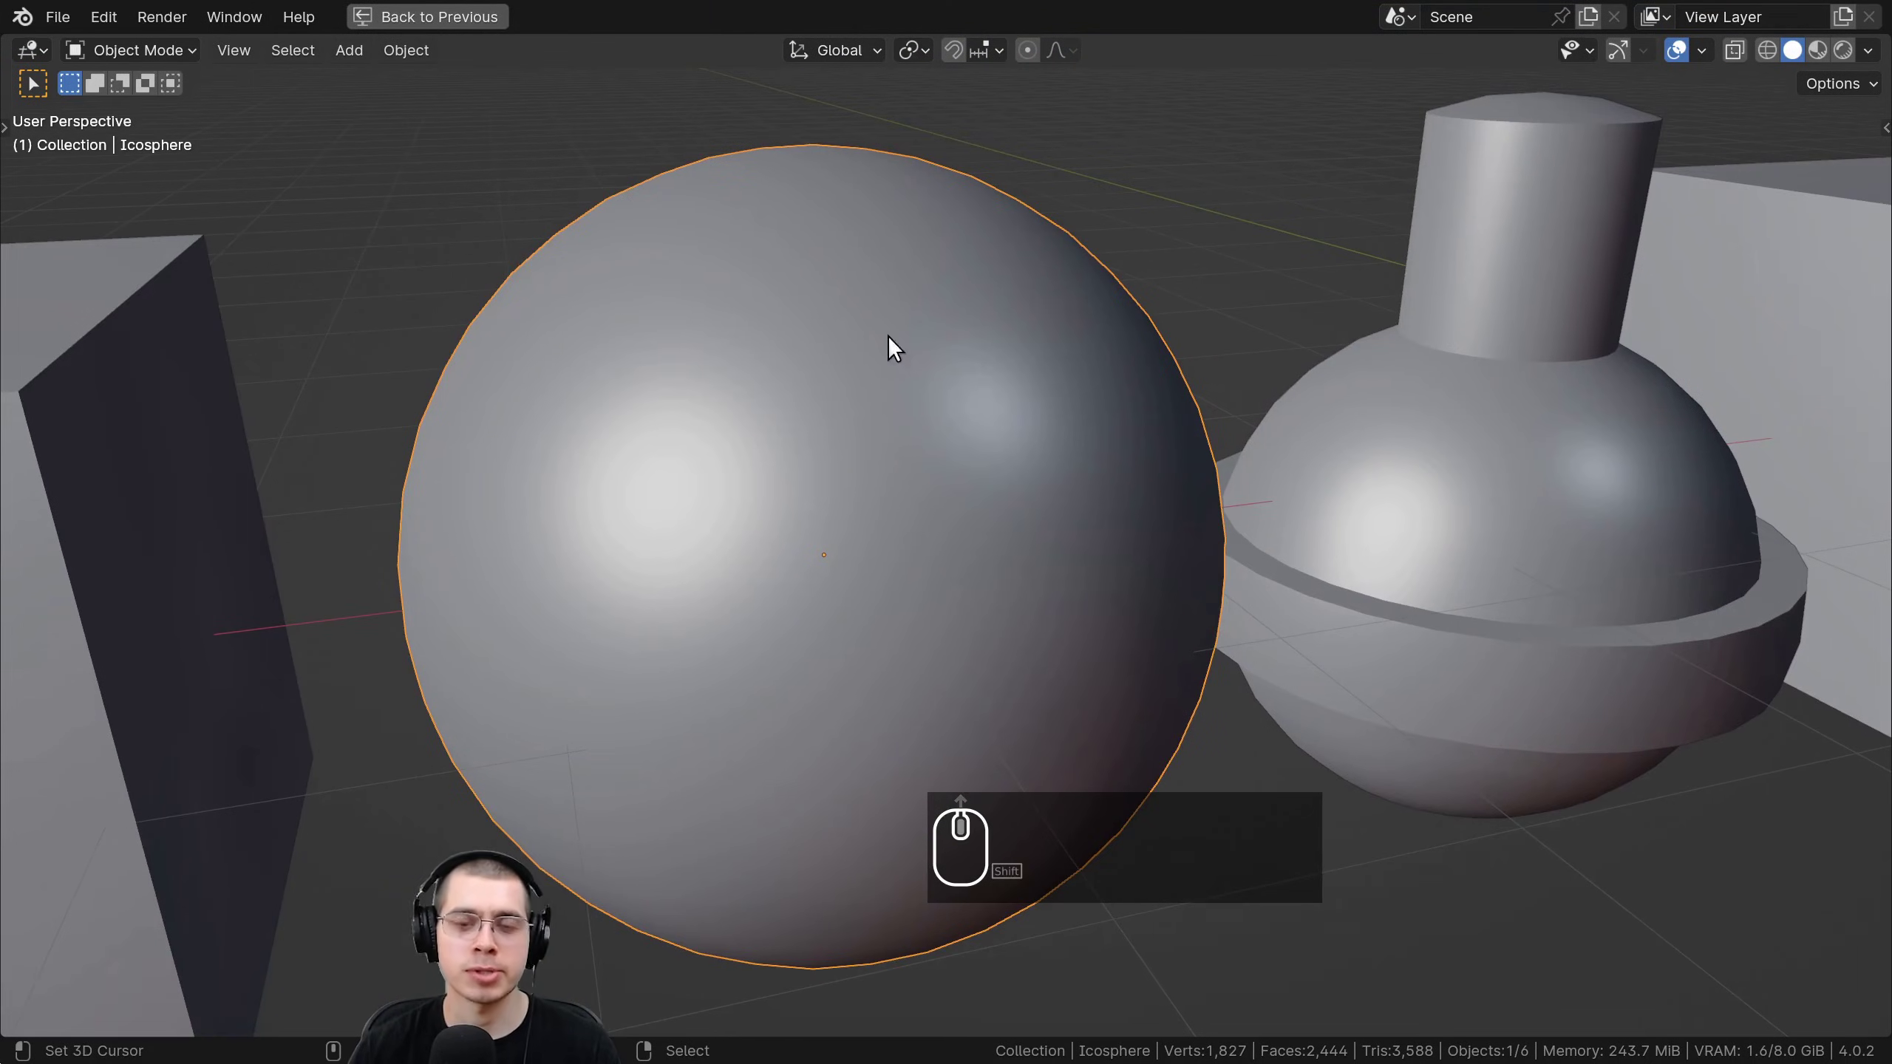
{"action": "key", "text": "w"}
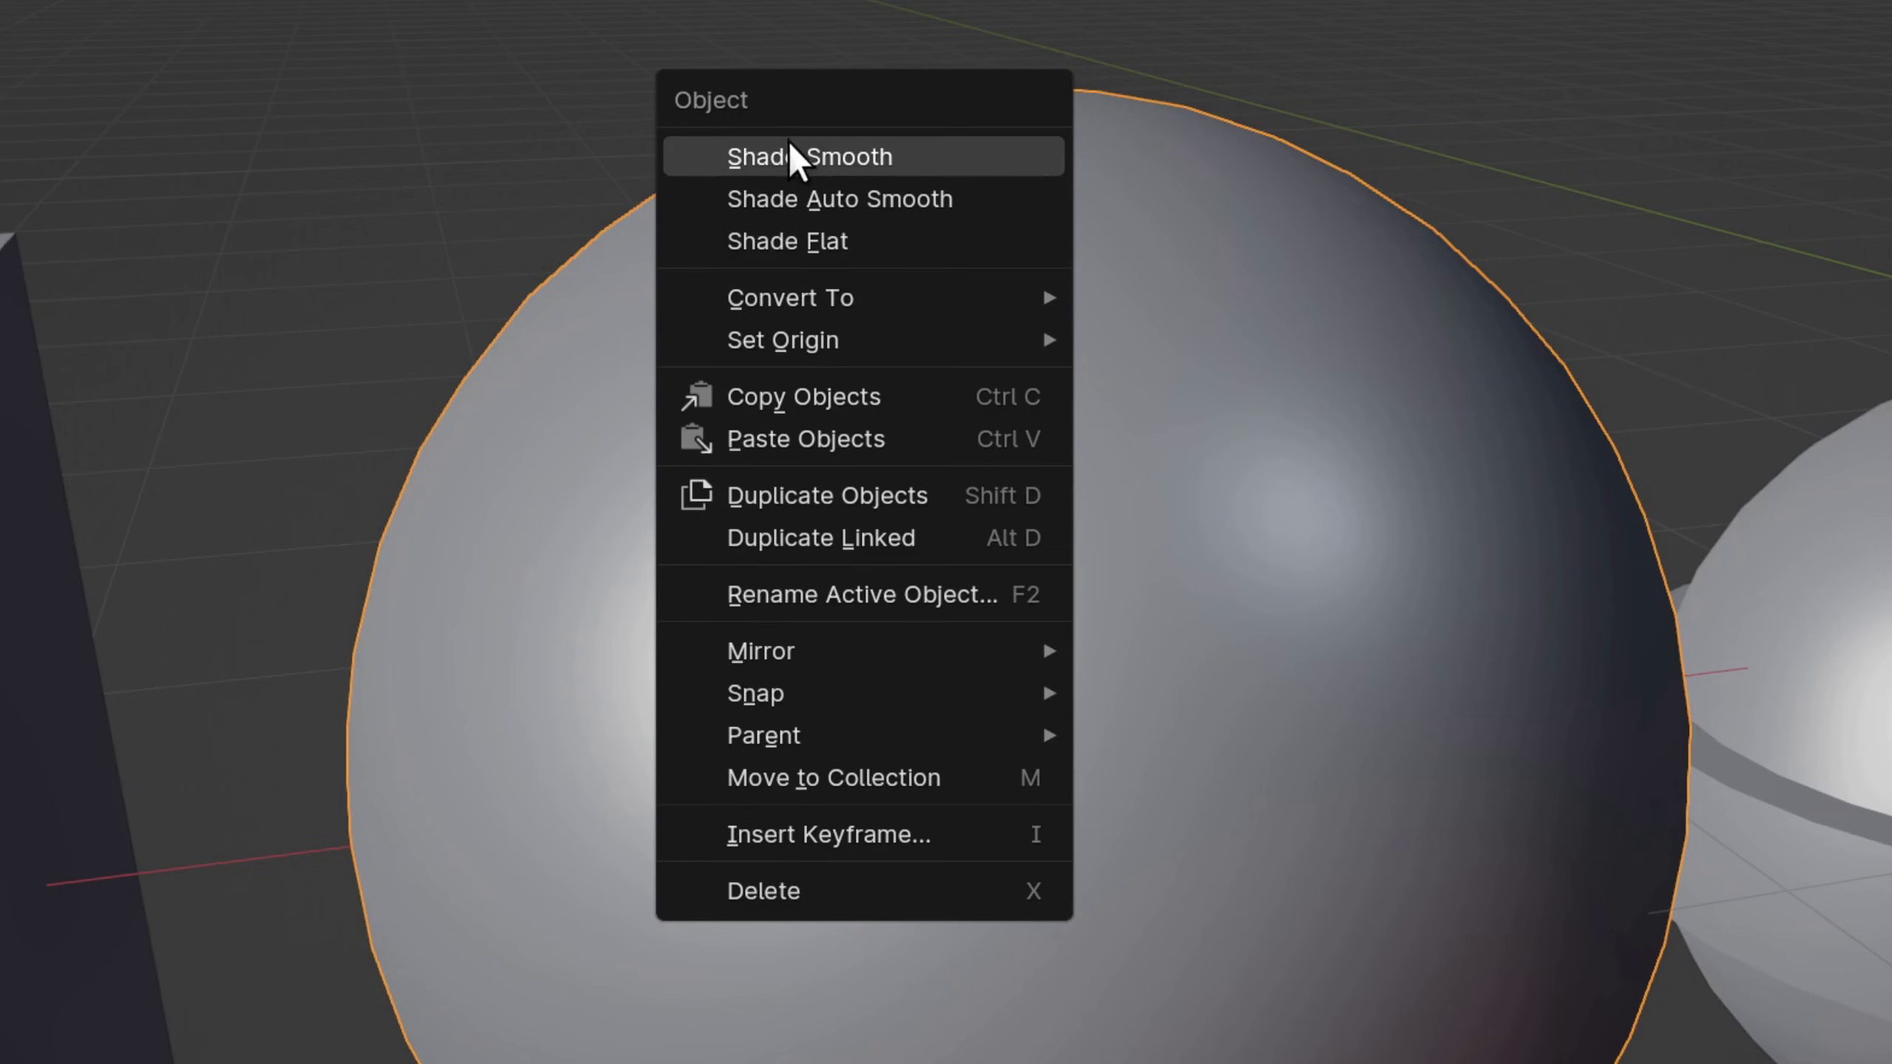
{"action": "left_click", "coordinate": [812, 156]}
Apply Shade Flat to the icosphere, followed by Shade Auto Smooth.
{"action": "key", "text": "w"}
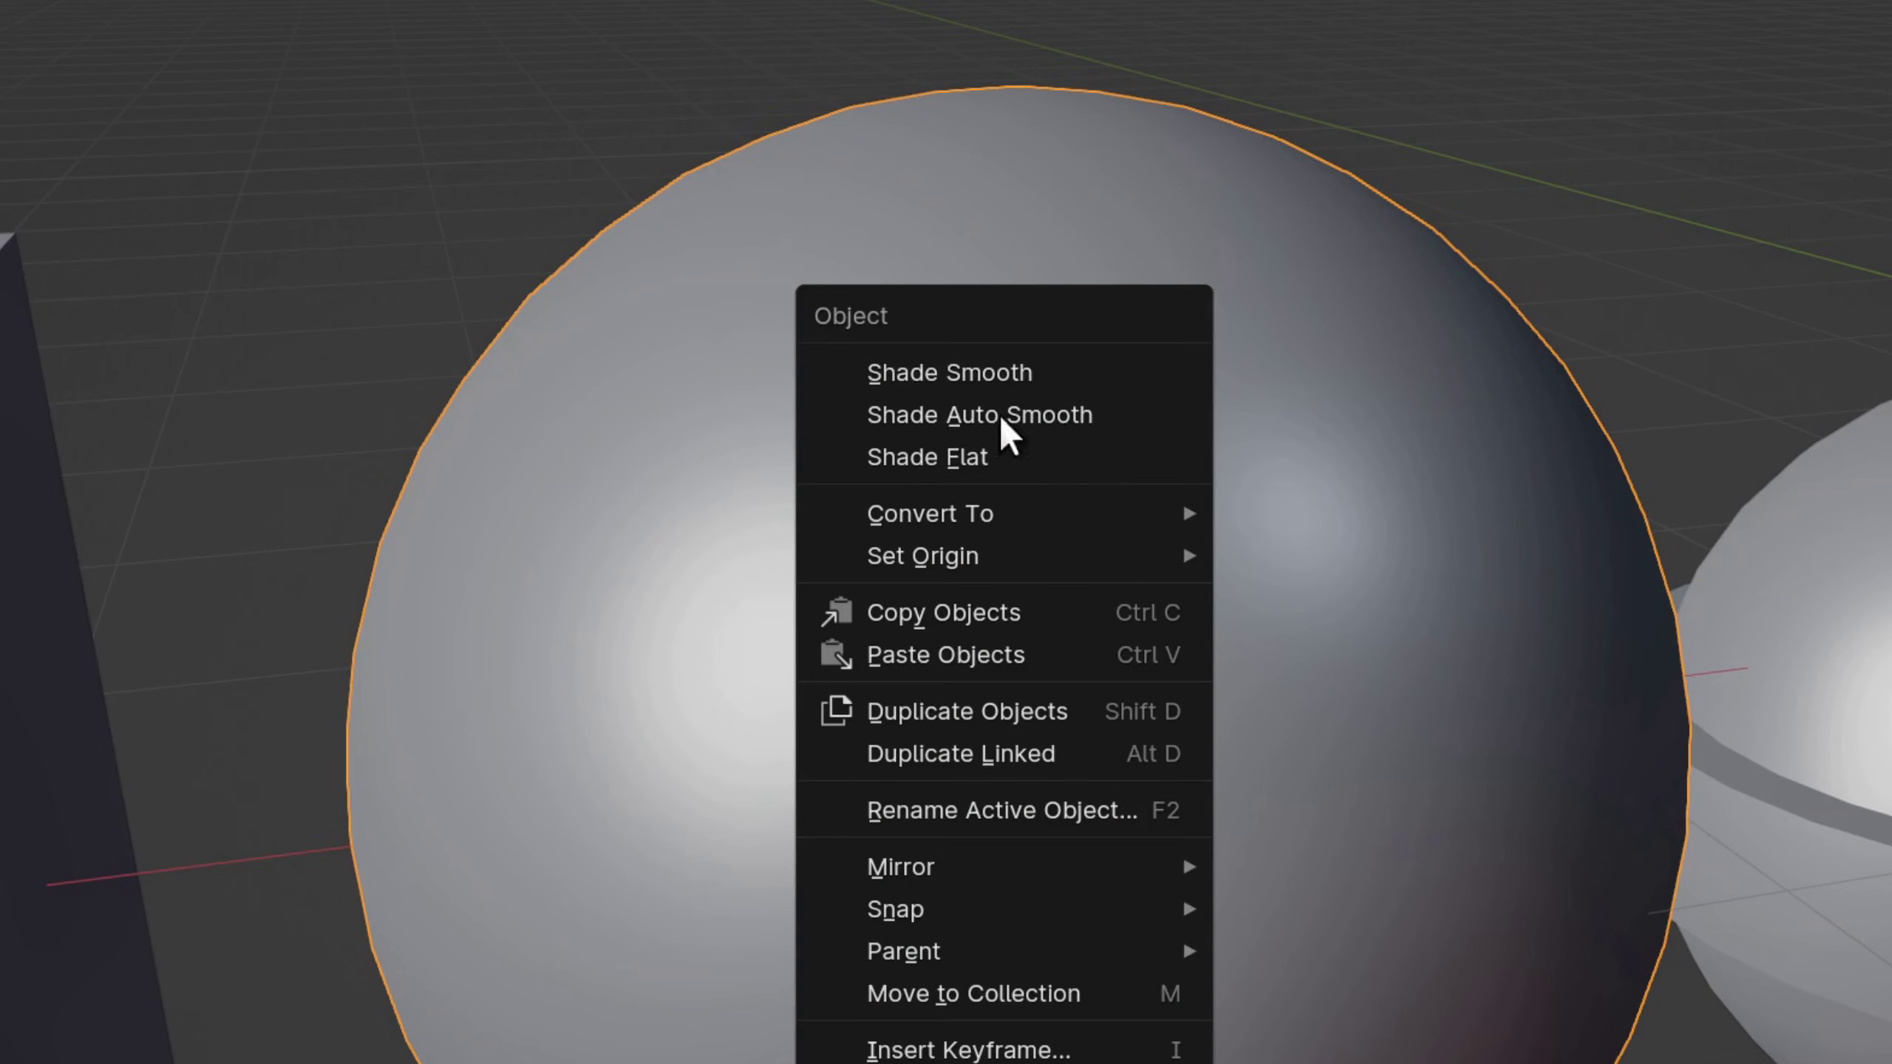
{"action": "left_click", "coordinate": [968, 458]}
{"action": "key", "text": "w"}
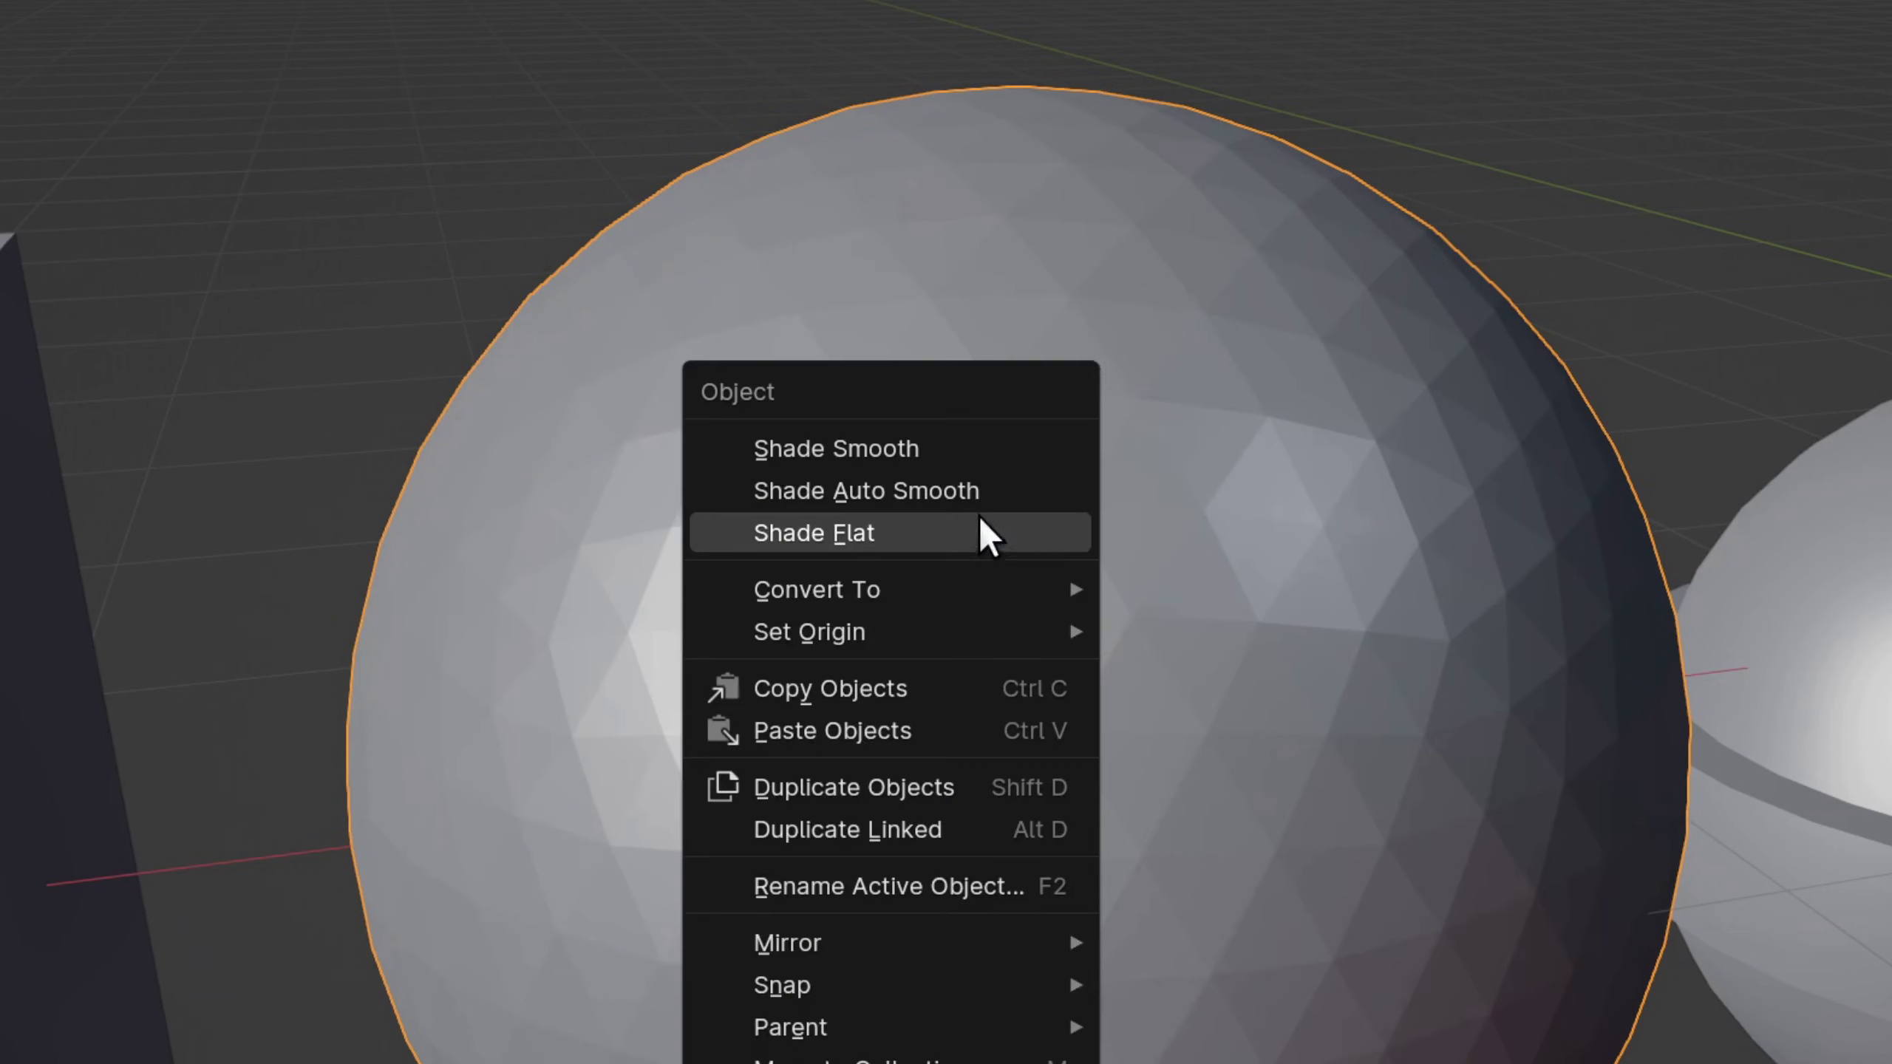
{"action": "left_click", "coordinate": [926, 510]}
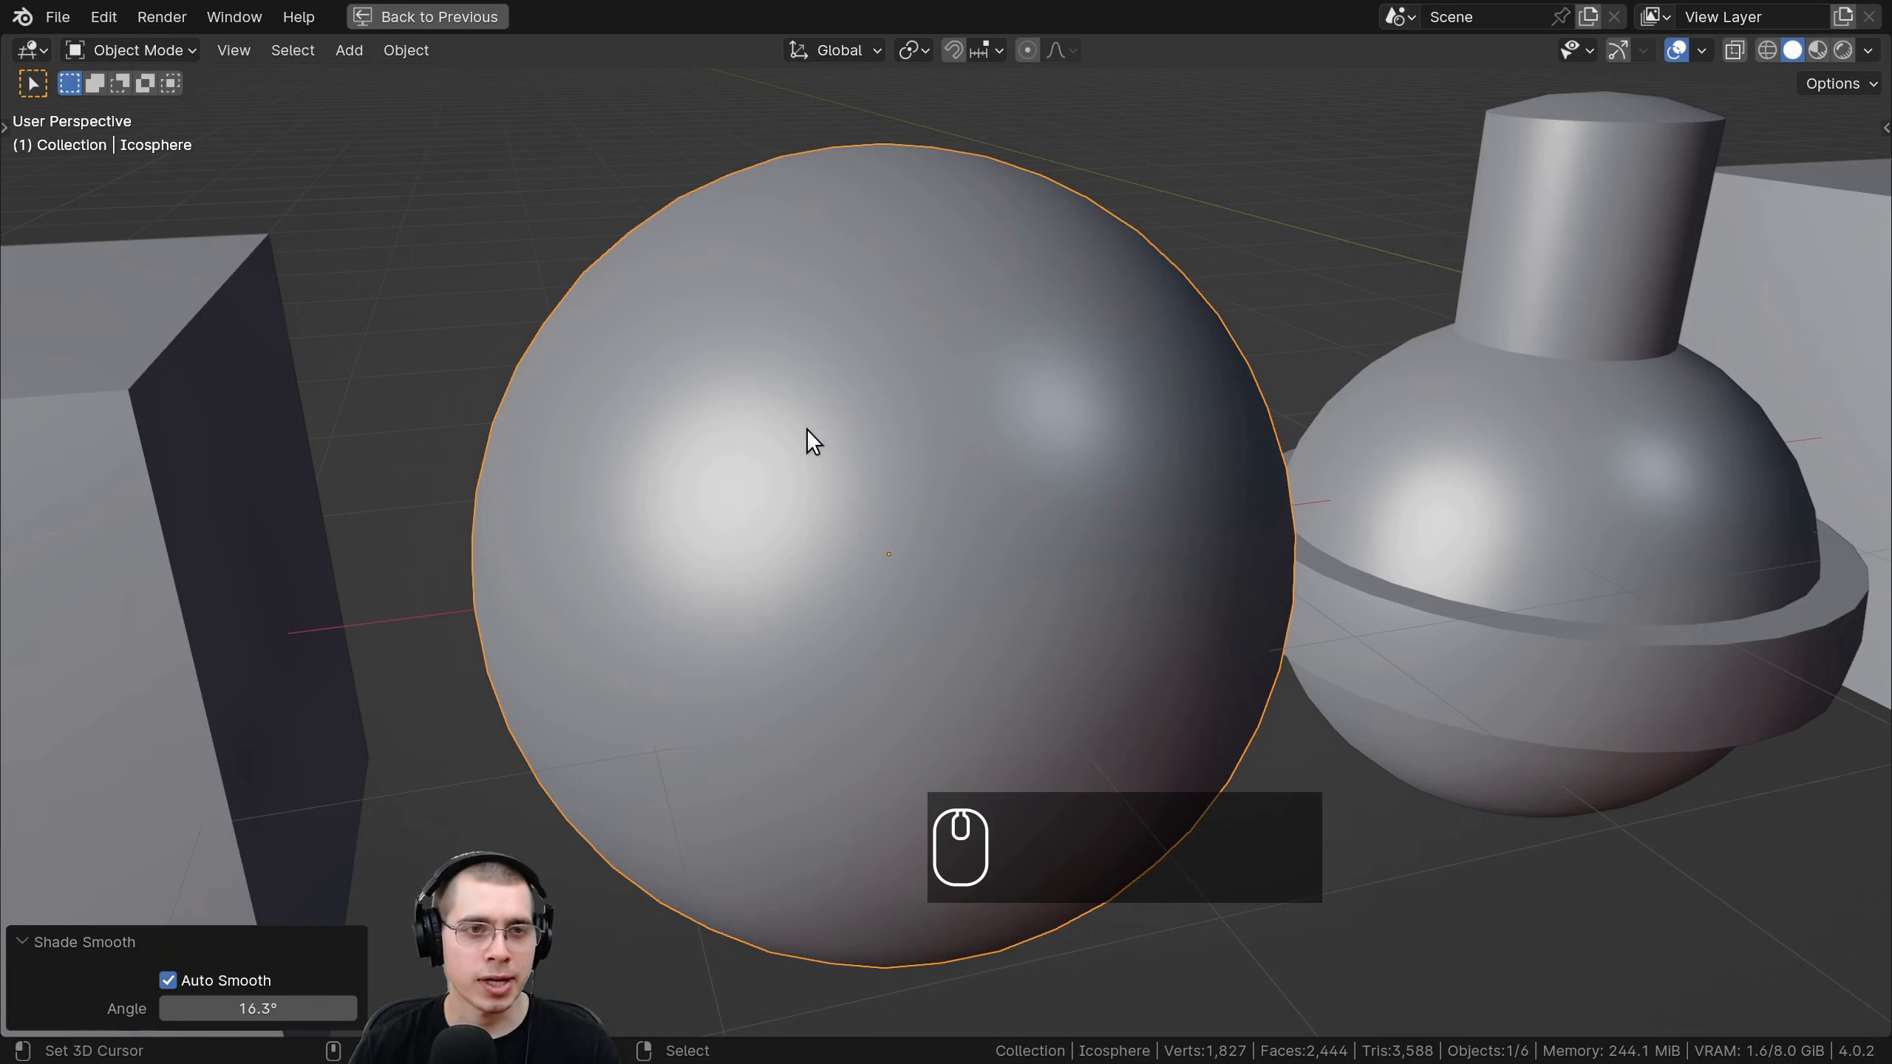
Return the icosphere to flat shading and inspect its individual faces.
{"action": "left_click", "coordinate": [402, 53]}
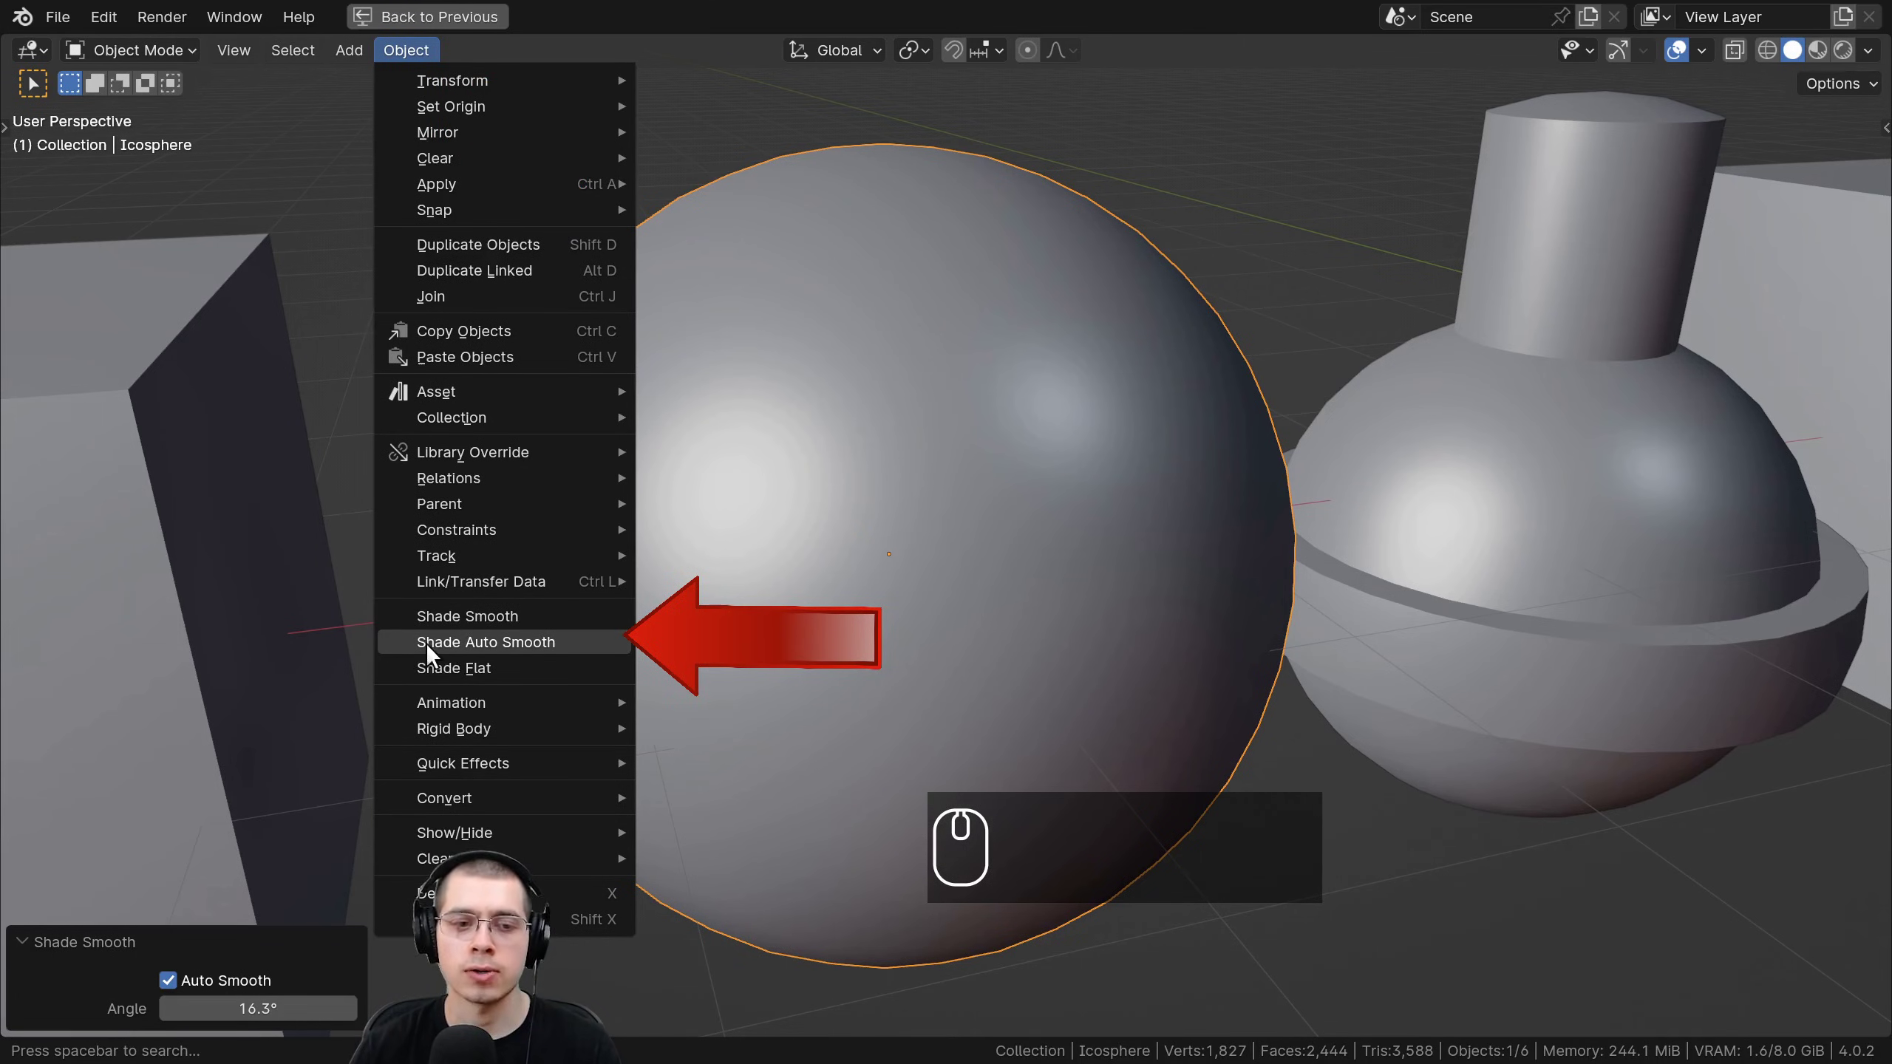
{"action": "left_click", "coordinate": [503, 666]}
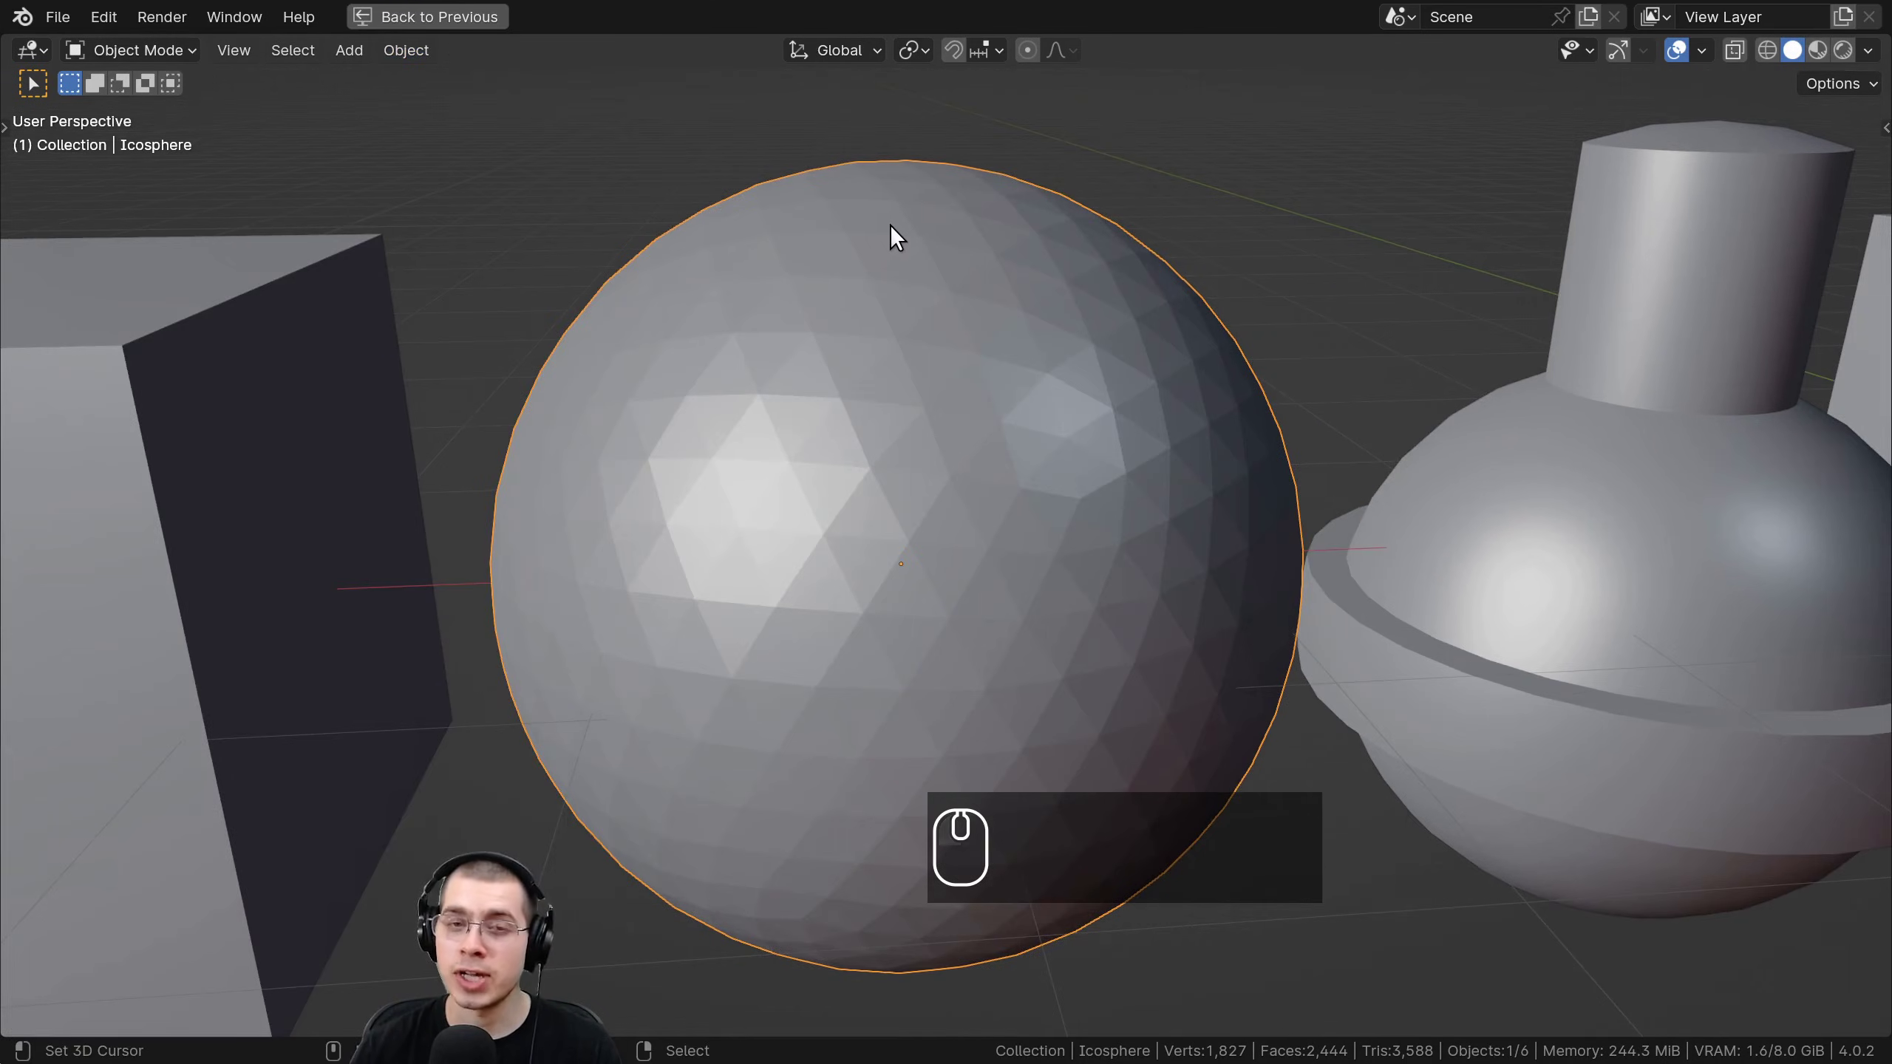
{"action": "mouse_move", "coordinate": [890, 226]}
{"action": "middle_mouse_down", "text": "shift"}
{"action": "mouse_move", "coordinate": [925, 235]}
{"action": "mouse_move", "coordinate": [888, 227]}
{"action": "mouse_move", "coordinate": [921, 211]}
{"action": "mouse_move", "coordinate": [801, 128]}
{"action": "middle_mouse_up", "text": "shift"}
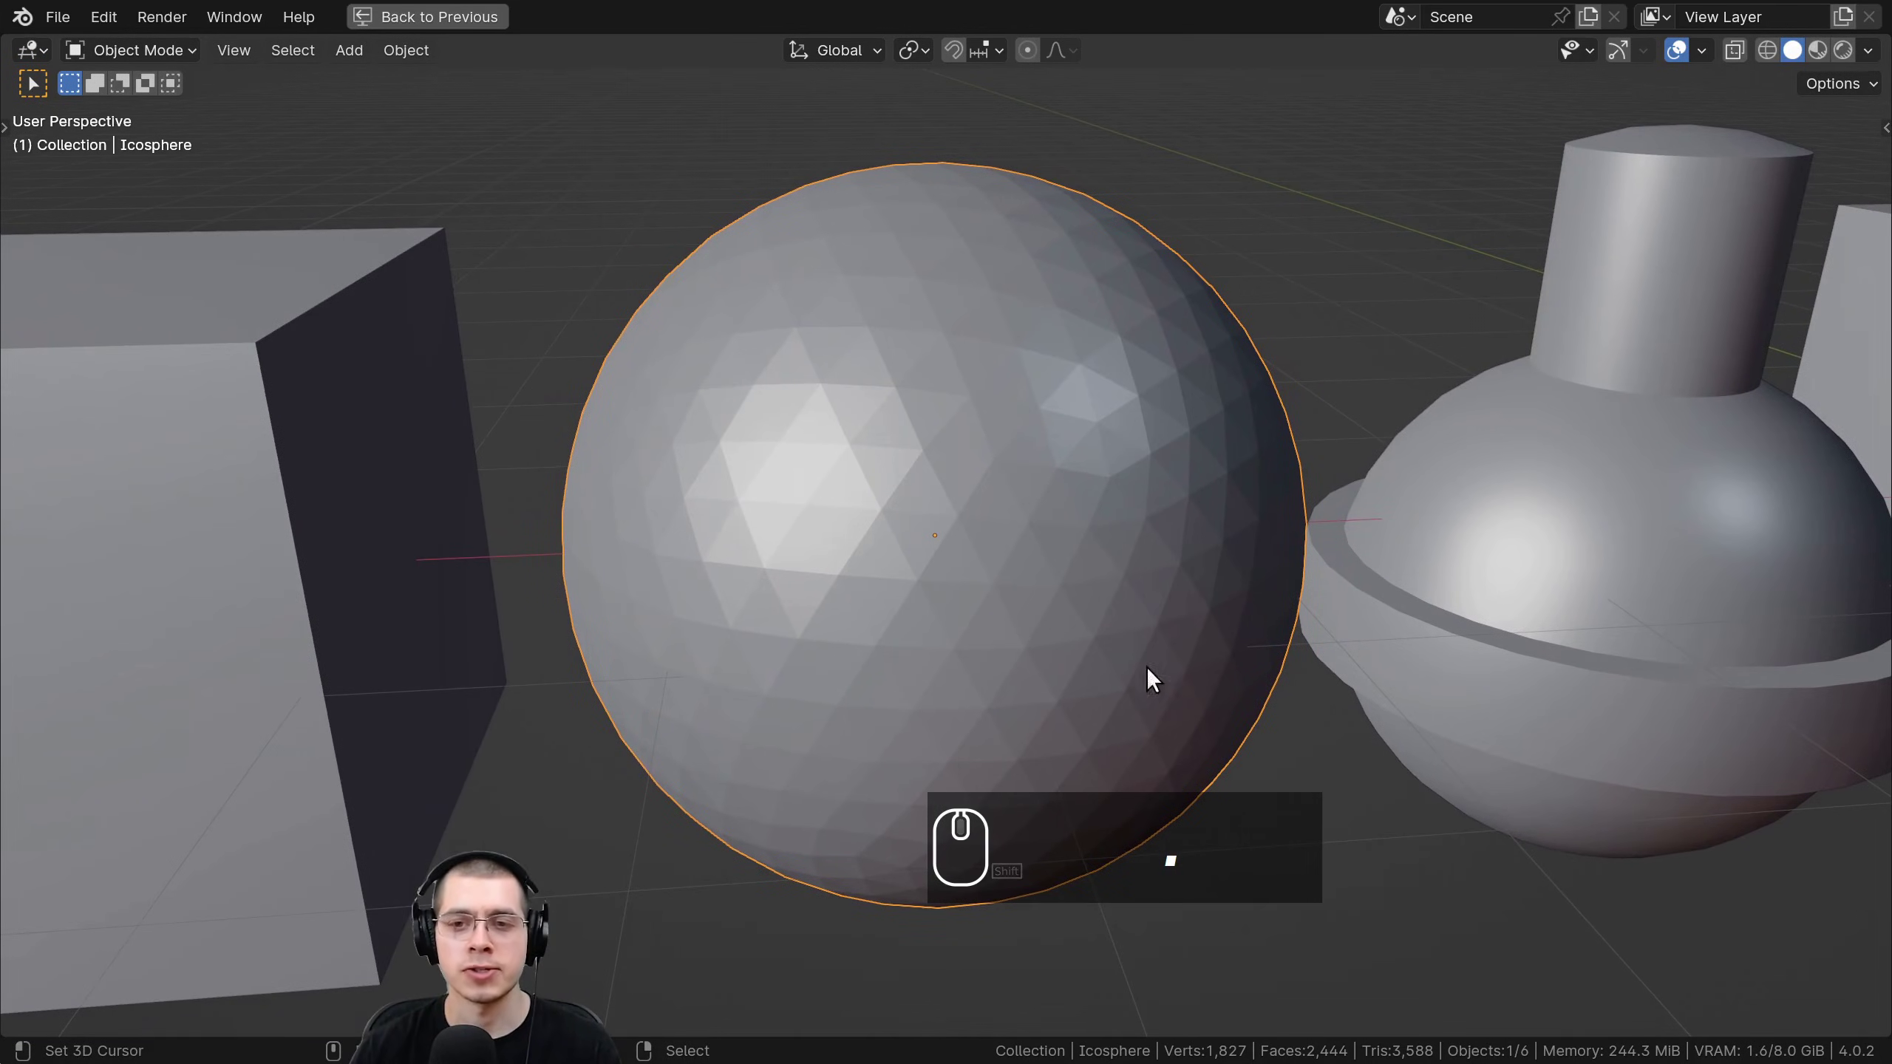
{"action": "middle_click_drag", "start_coordinate": [1153, 680], "coordinate": [1002, 322]}
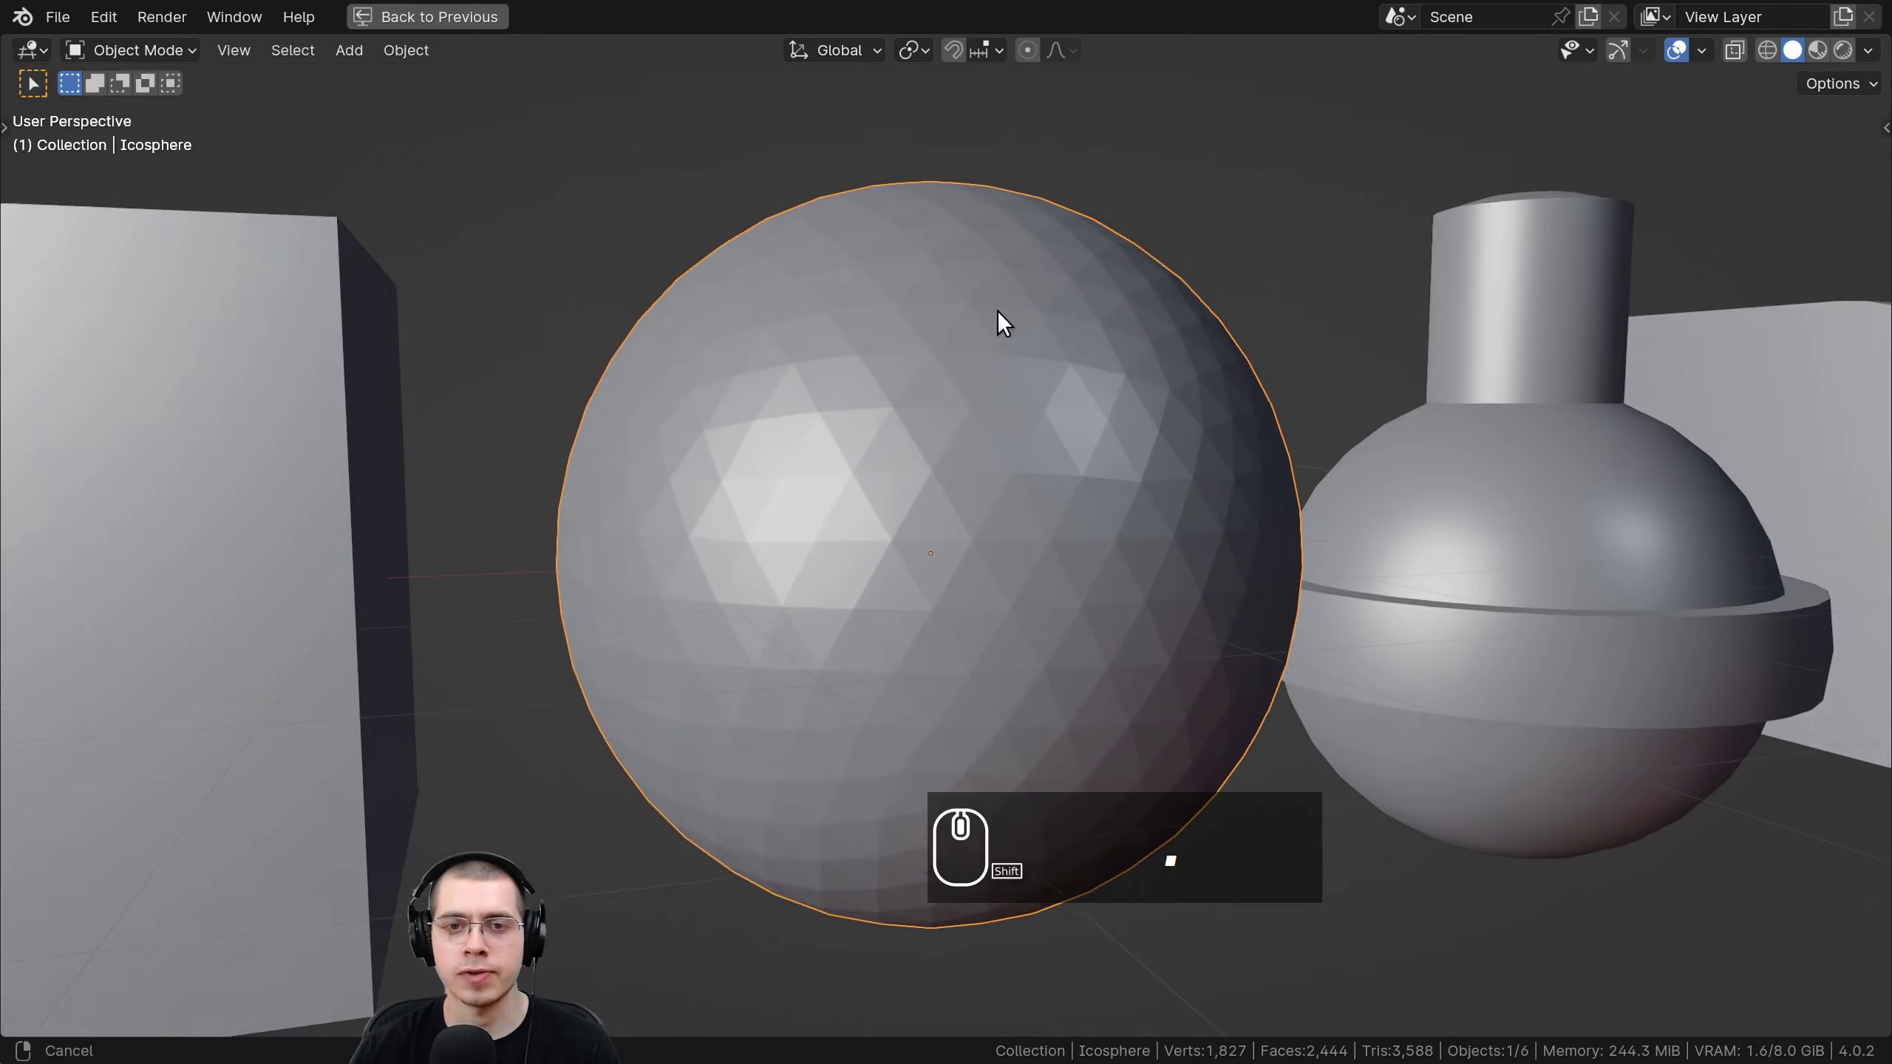
{"action": "scroll", "coordinate": [963, 258], "scroll_direction": "up", "scroll_amount": 2}
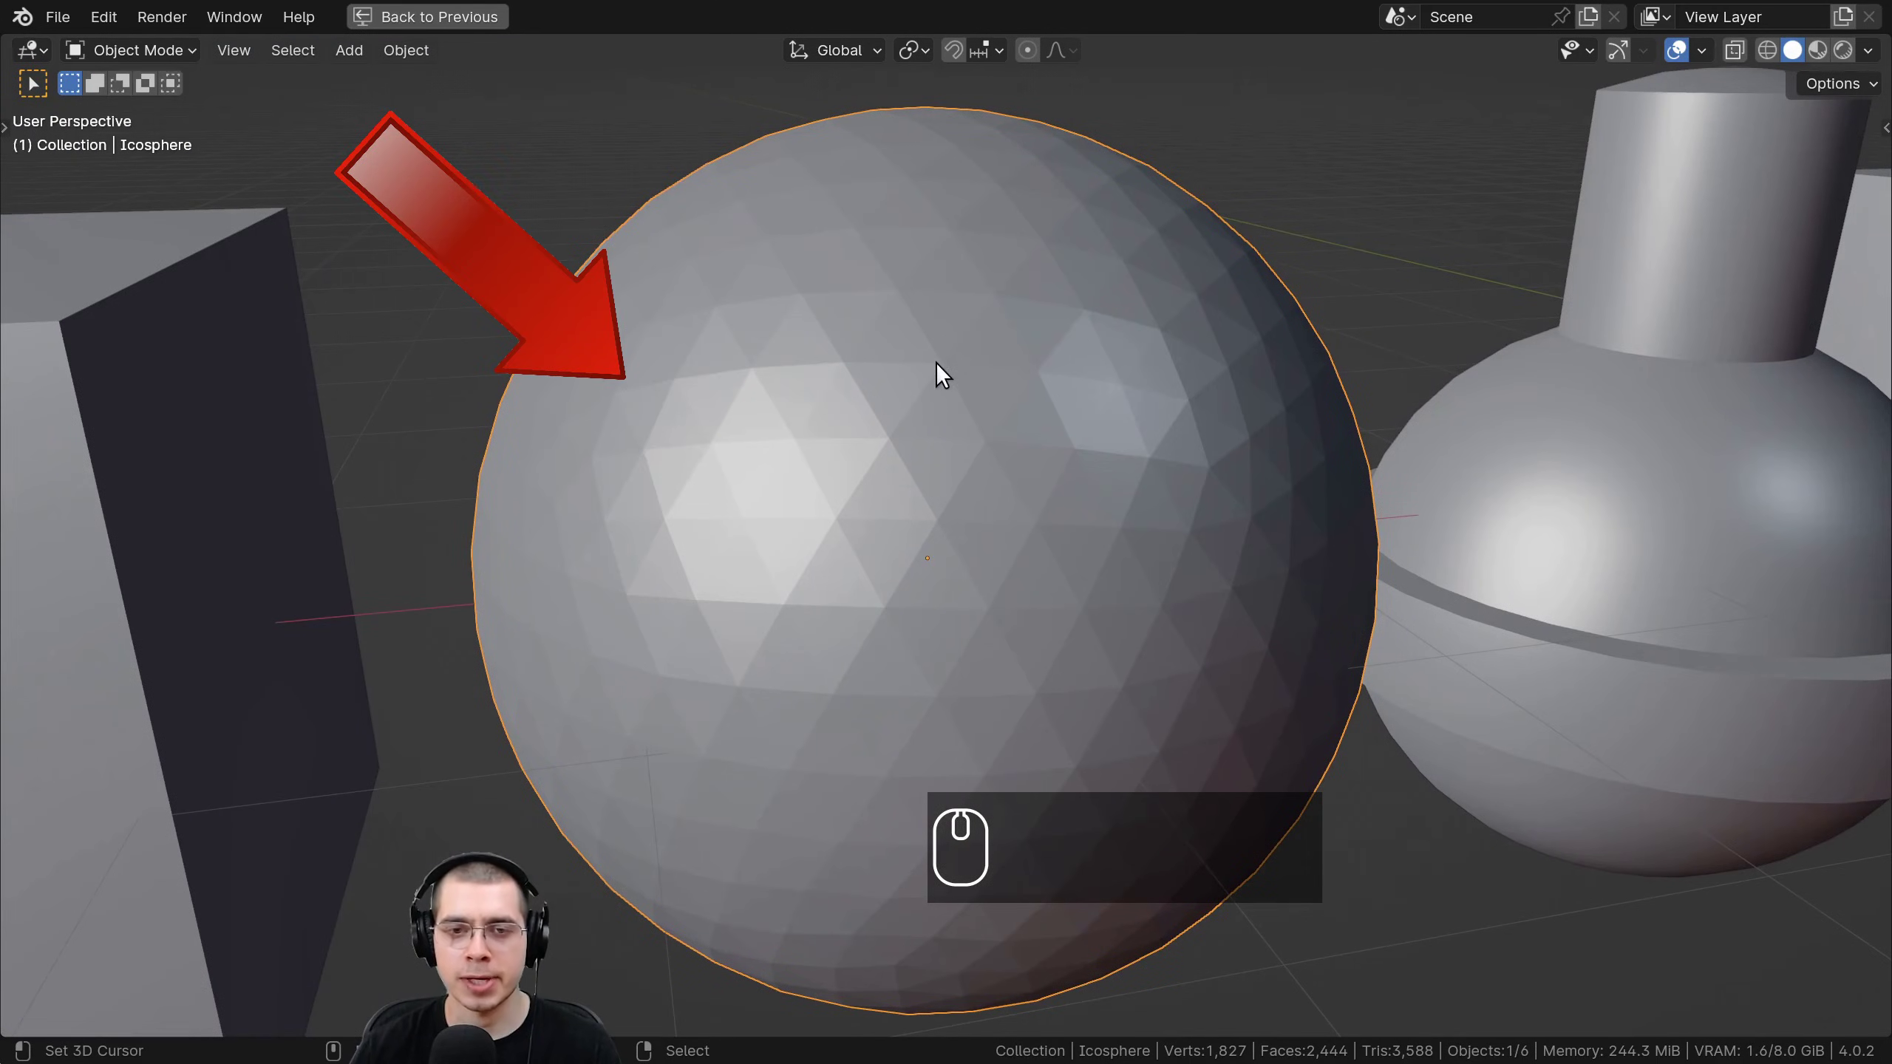
{"action": "key", "text": "w"}
{"action": "left_click", "coordinate": [904, 359]}
{"action": "mouse_move", "coordinate": [905, 359]}
{"action": "middle_mouse_down"}
{"action": "mouse_move", "coordinate": [919, 402]}
{"action": "mouse_move", "coordinate": [912, 372]}
{"action": "middle_mouse_up"}
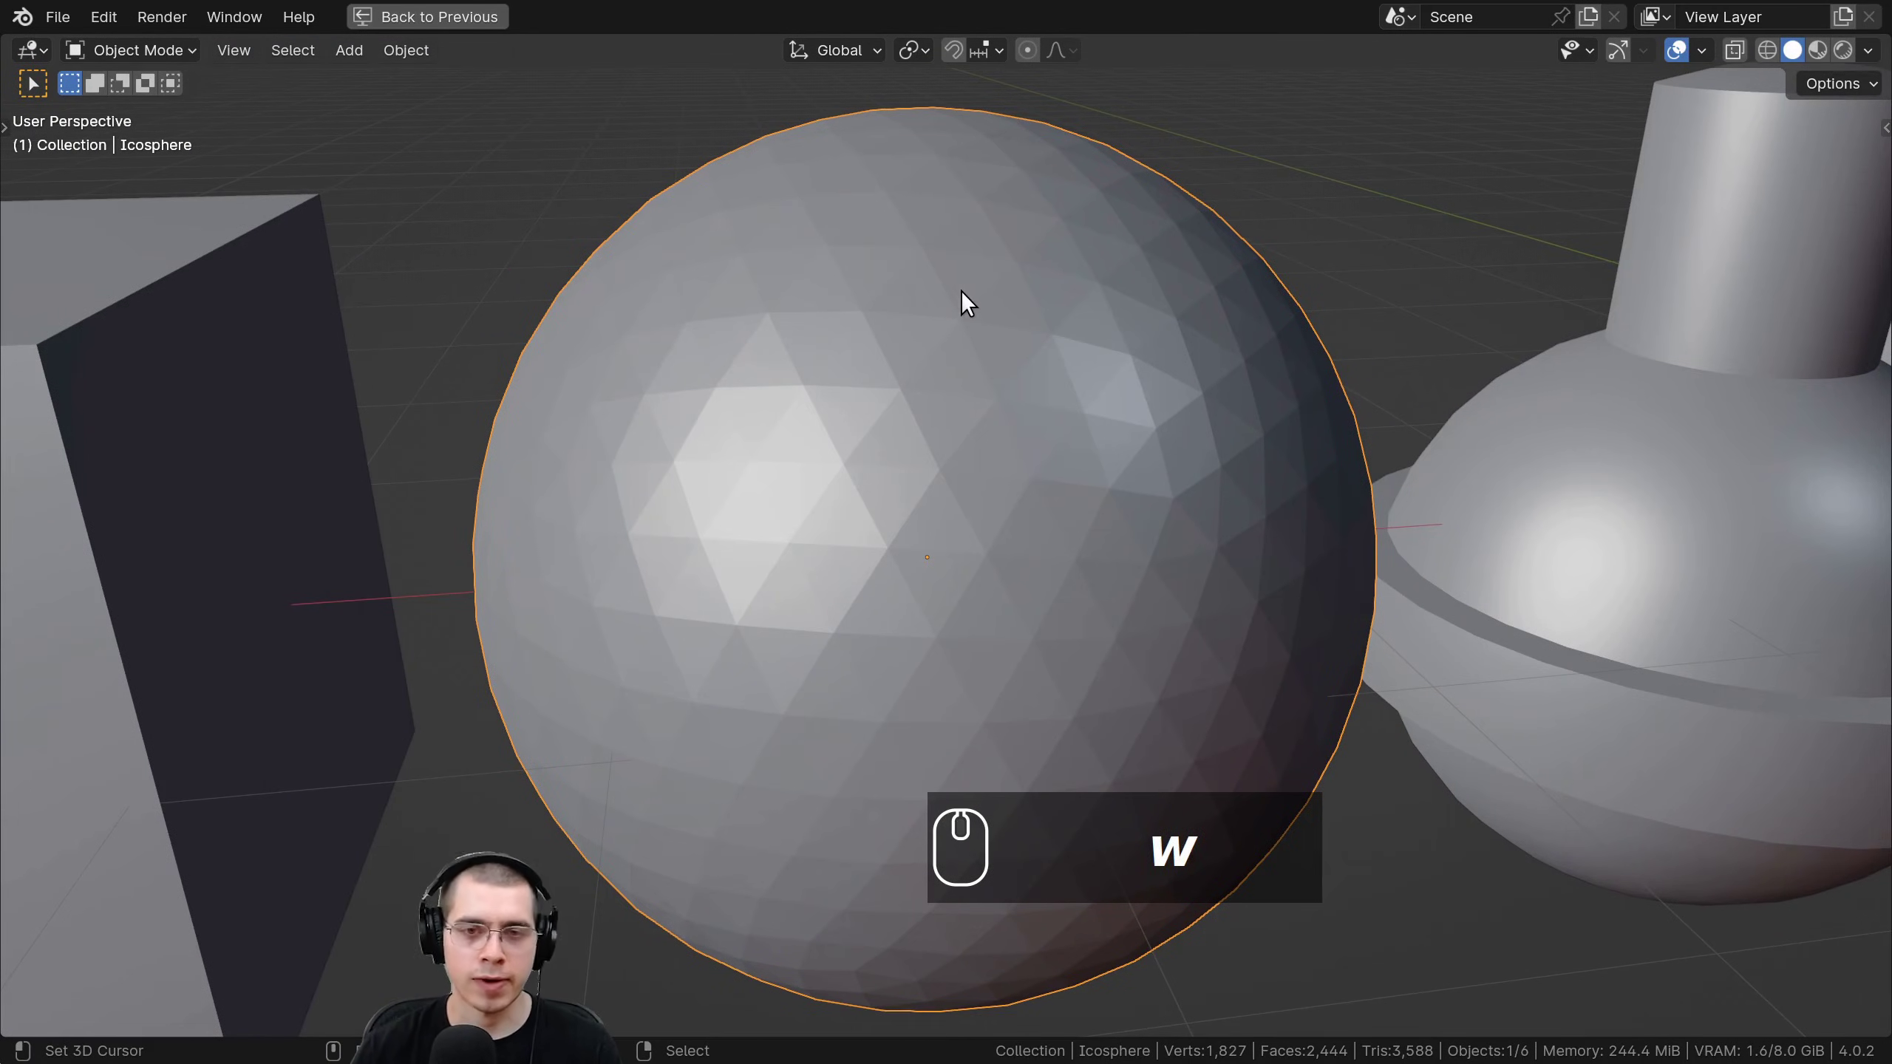
Shade the icosphere smooth without Auto Smooth and check its surface.
{"action": "key", "text": "w"}
{"action": "left_click", "coordinate": [839, 241]}
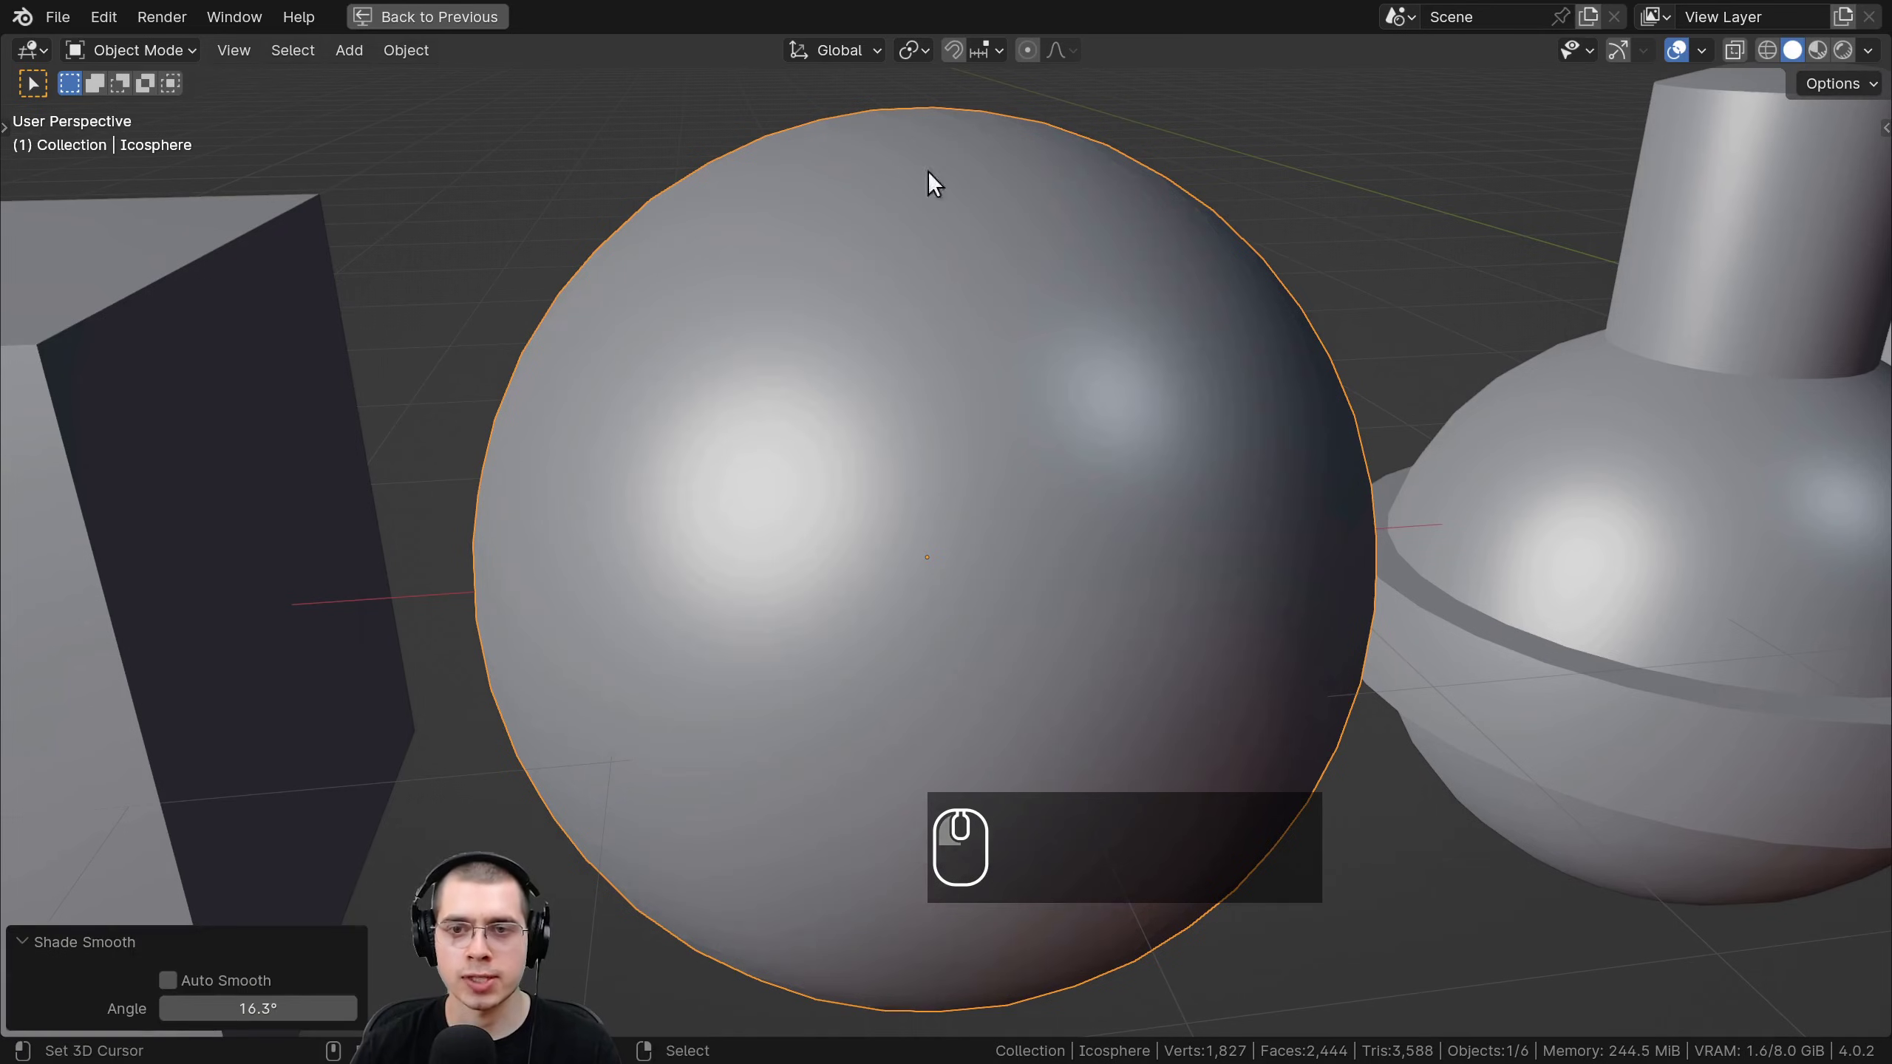
{"action": "middle_click_drag", "start_coordinate": [929, 178], "coordinate": [1309, 561]}
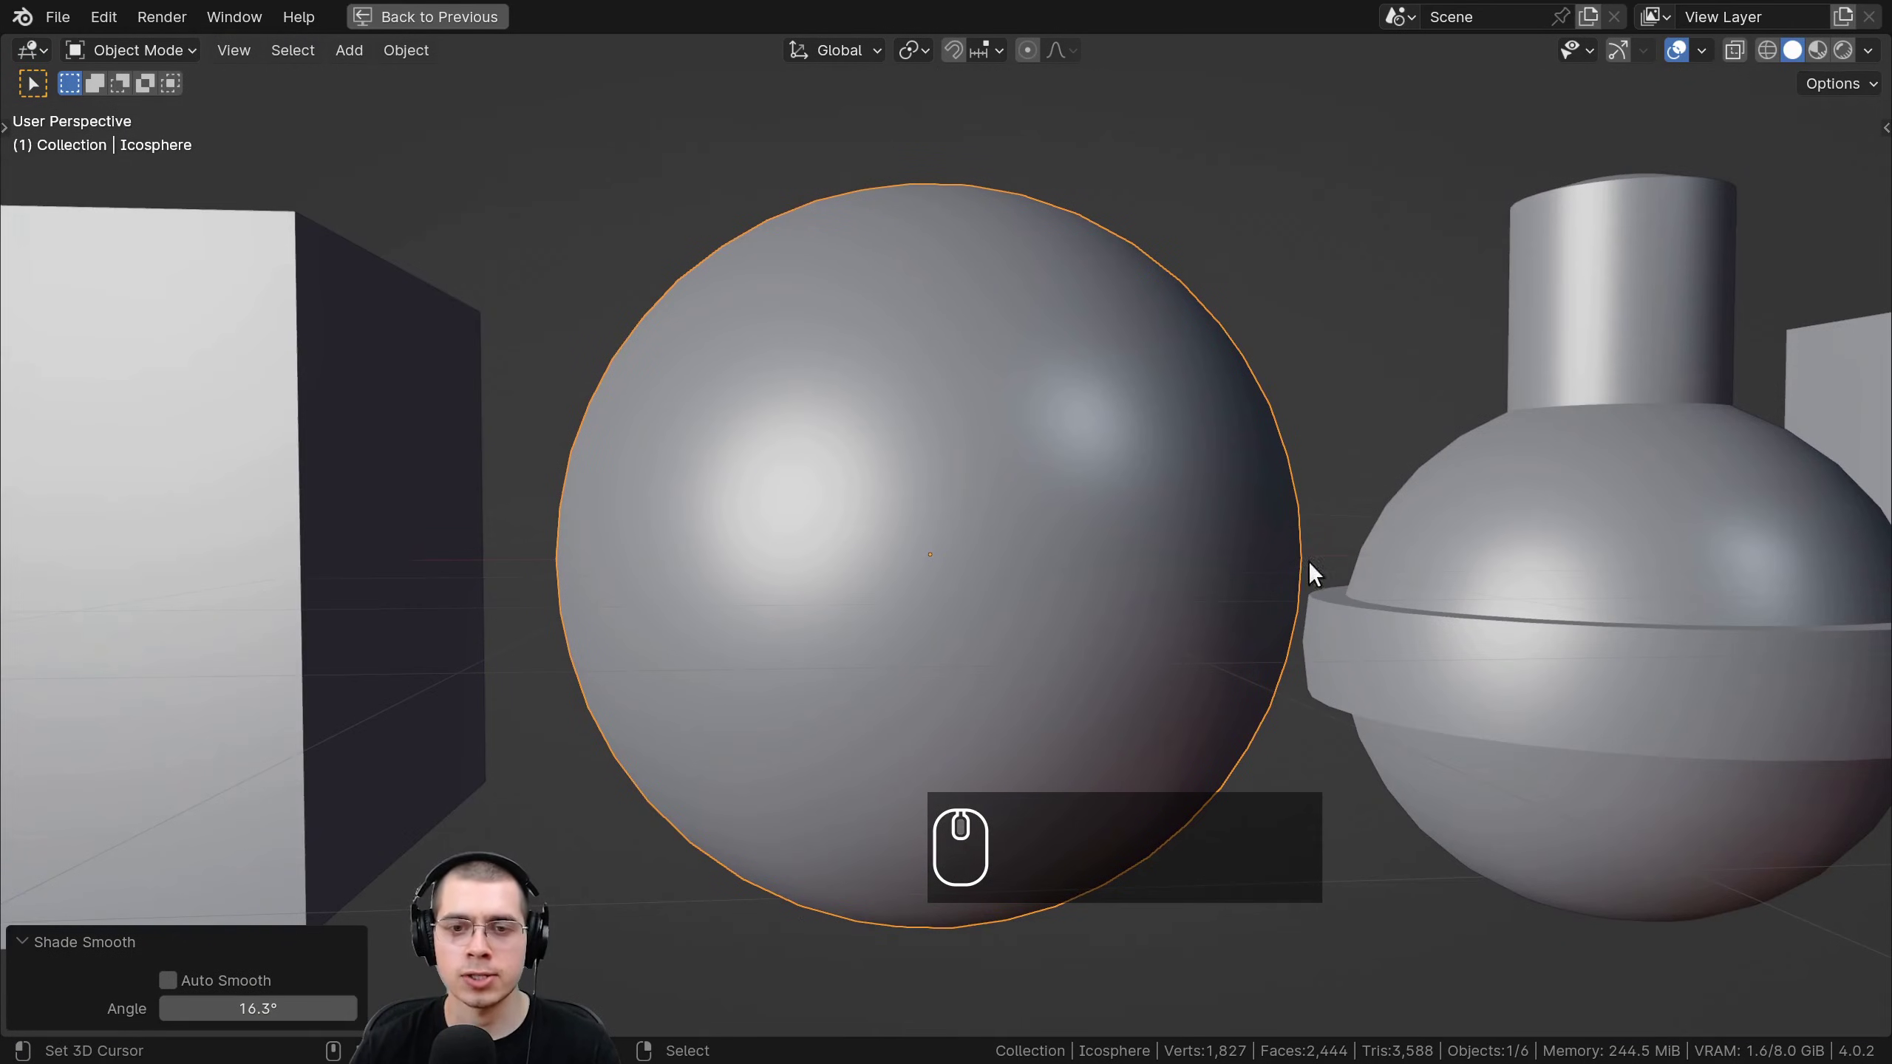
Select the ringed sphere with the cylindrical neck, shade it flat and inspect its faces.
{"action": "mouse_move", "coordinate": [998, 358]}
{"action": "middle_mouse_down"}
{"action": "mouse_move", "coordinate": [975, 580]}
{"action": "mouse_move", "coordinate": [933, 647]}
{"action": "middle_mouse_up"}
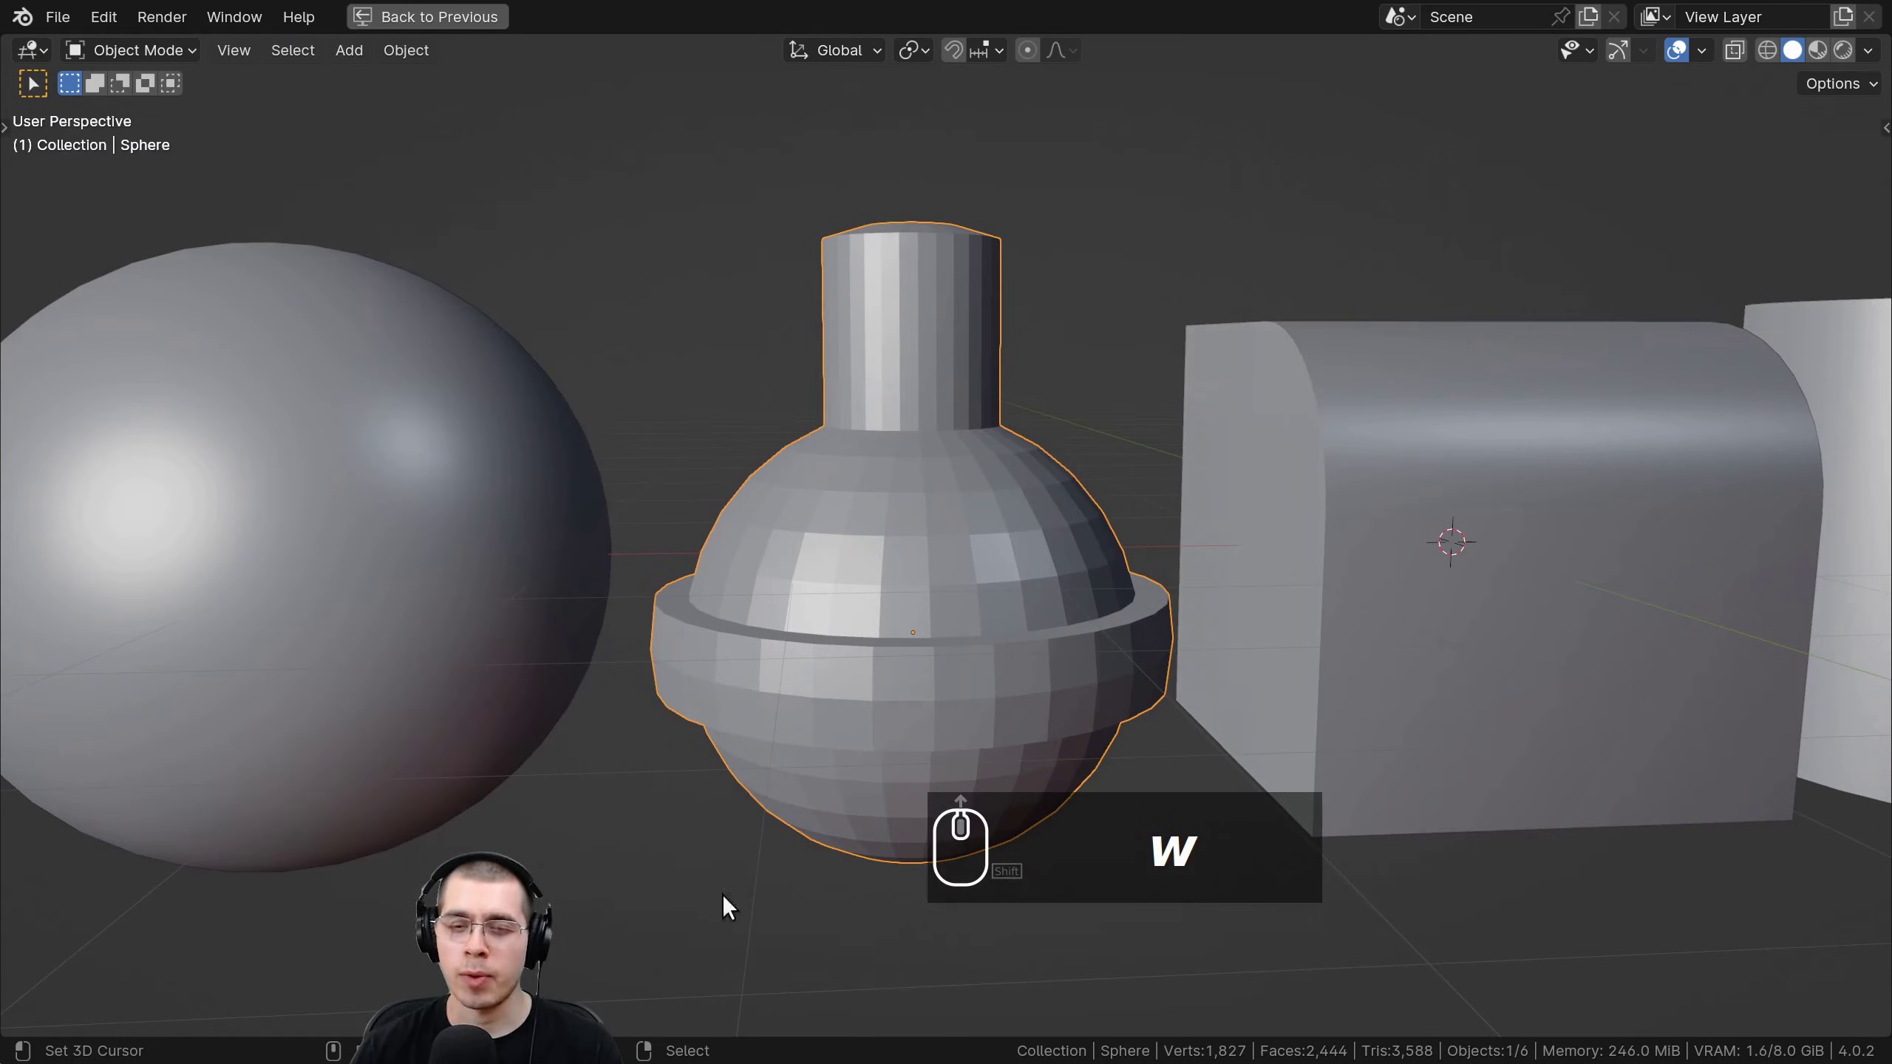
{"action": "mouse_move", "coordinate": [722, 900]}
{"action": "middle_mouse_down"}
{"action": "mouse_move", "coordinate": [890, 502]}
{"action": "mouse_move", "coordinate": [825, 566]}
{"action": "mouse_move", "coordinate": [901, 435]}
{"action": "mouse_move", "coordinate": [848, 371]}
{"action": "middle_mouse_up"}
{"action": "scroll", "coordinate": [901, 435], "scroll_direction": "up", "scroll_amount": 2}
{"action": "scroll", "coordinate": [1053, 335], "scroll_direction": "up", "scroll_amount": 2}
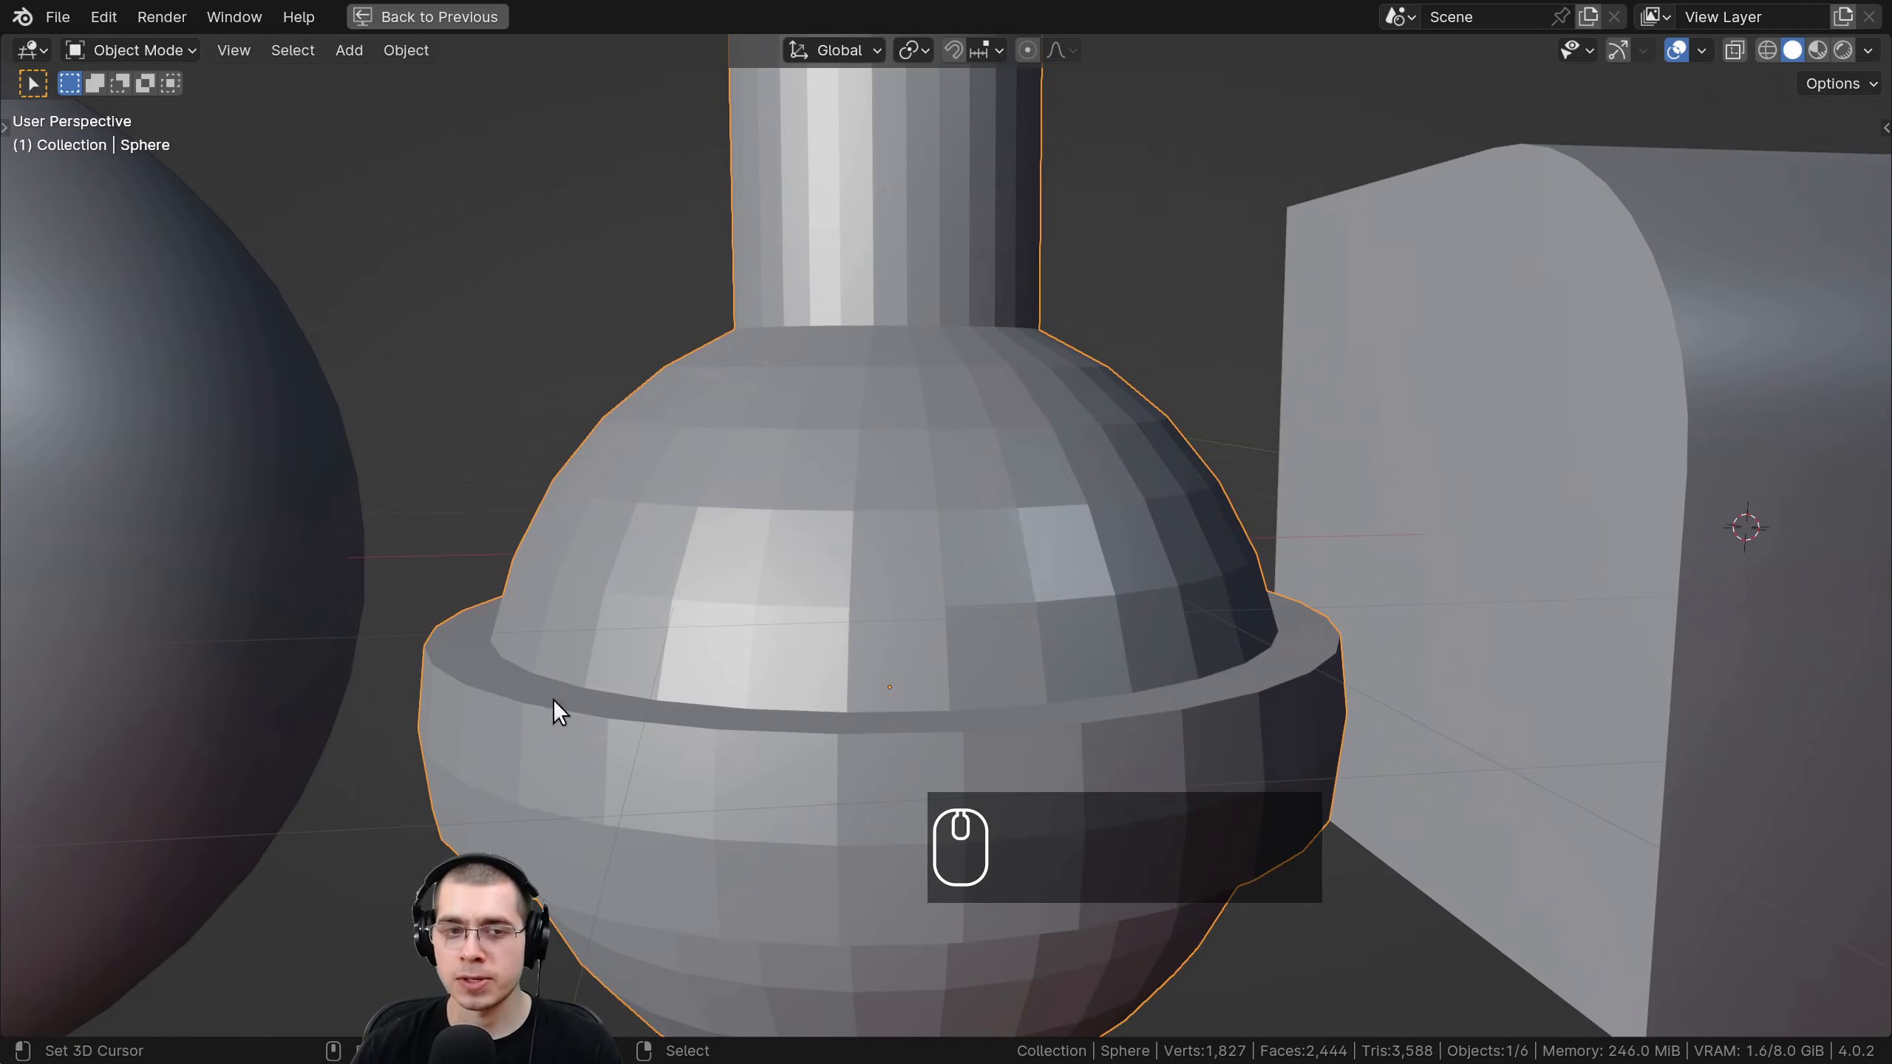
{"action": "middle_click_drag", "start_coordinate": [1097, 419], "coordinate": [1227, 390], "text": "shift"}
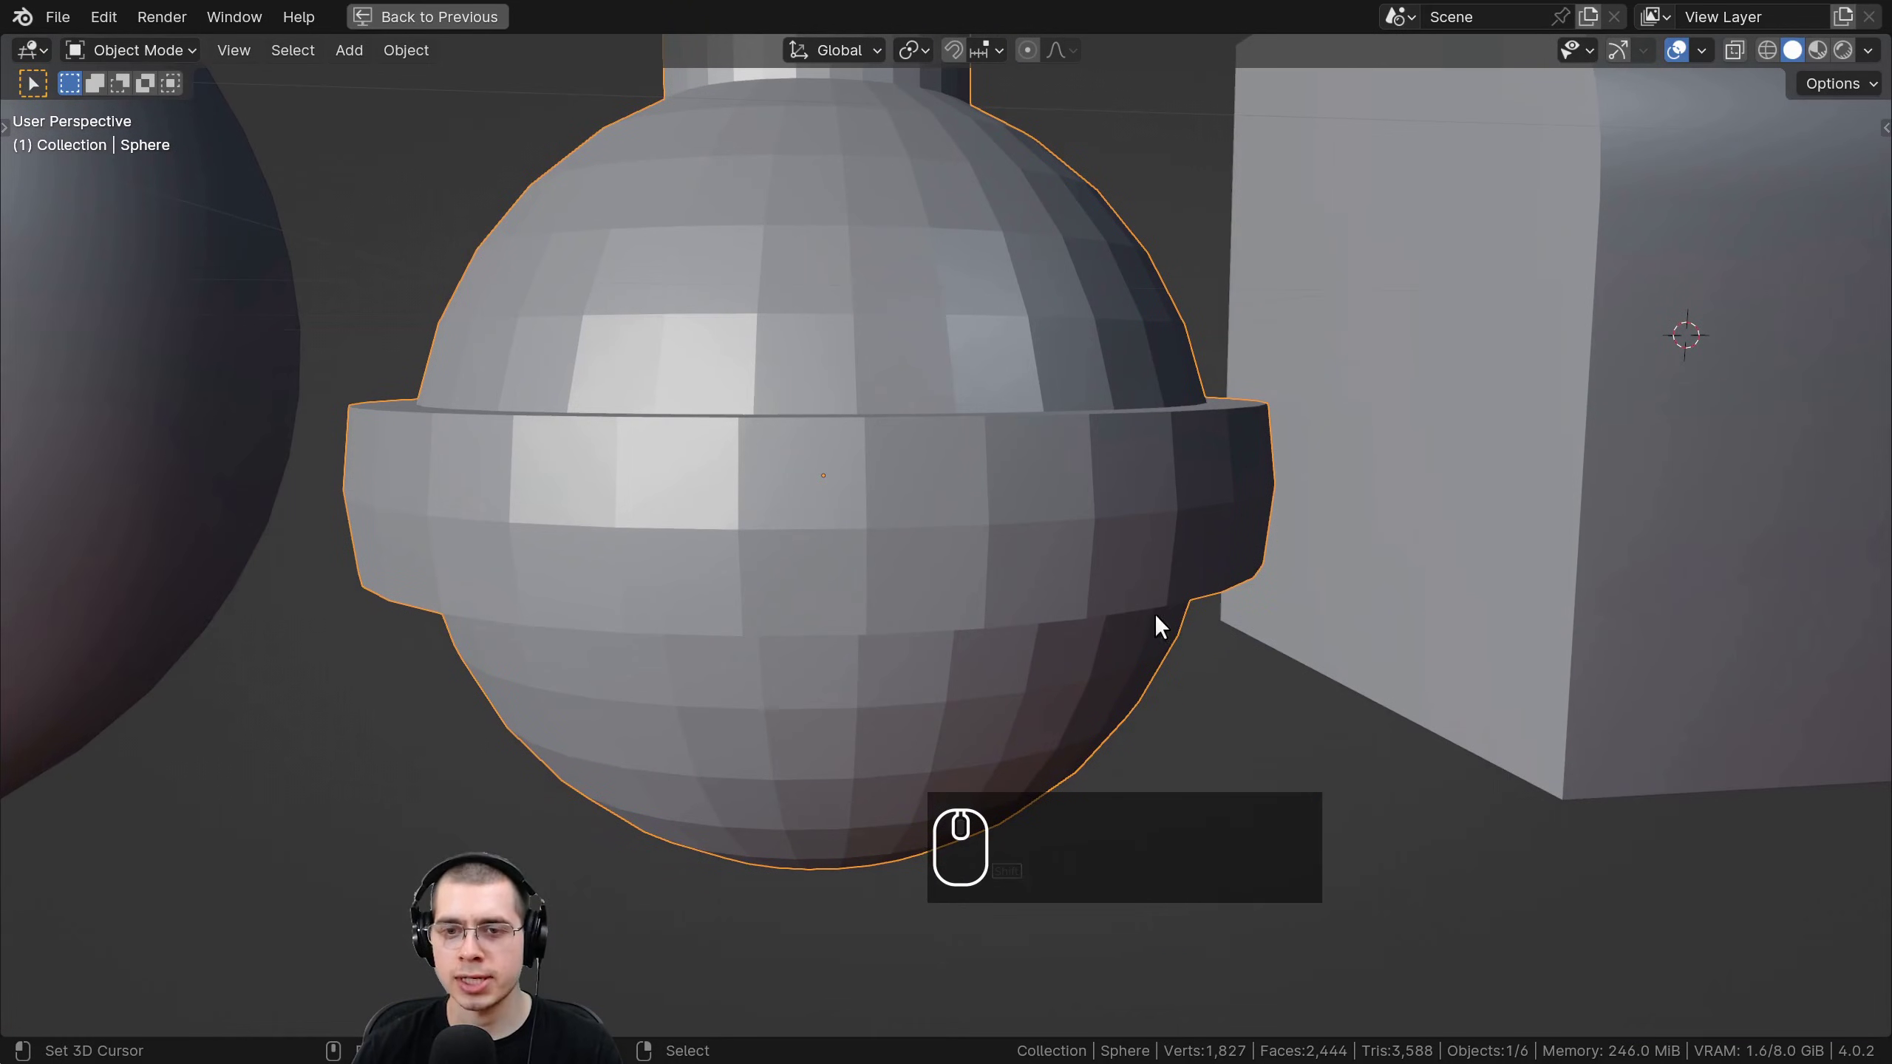
{"action": "scroll", "coordinate": [815, 718], "scroll_direction": "up", "scroll_amount": 6, "text": "shift"}
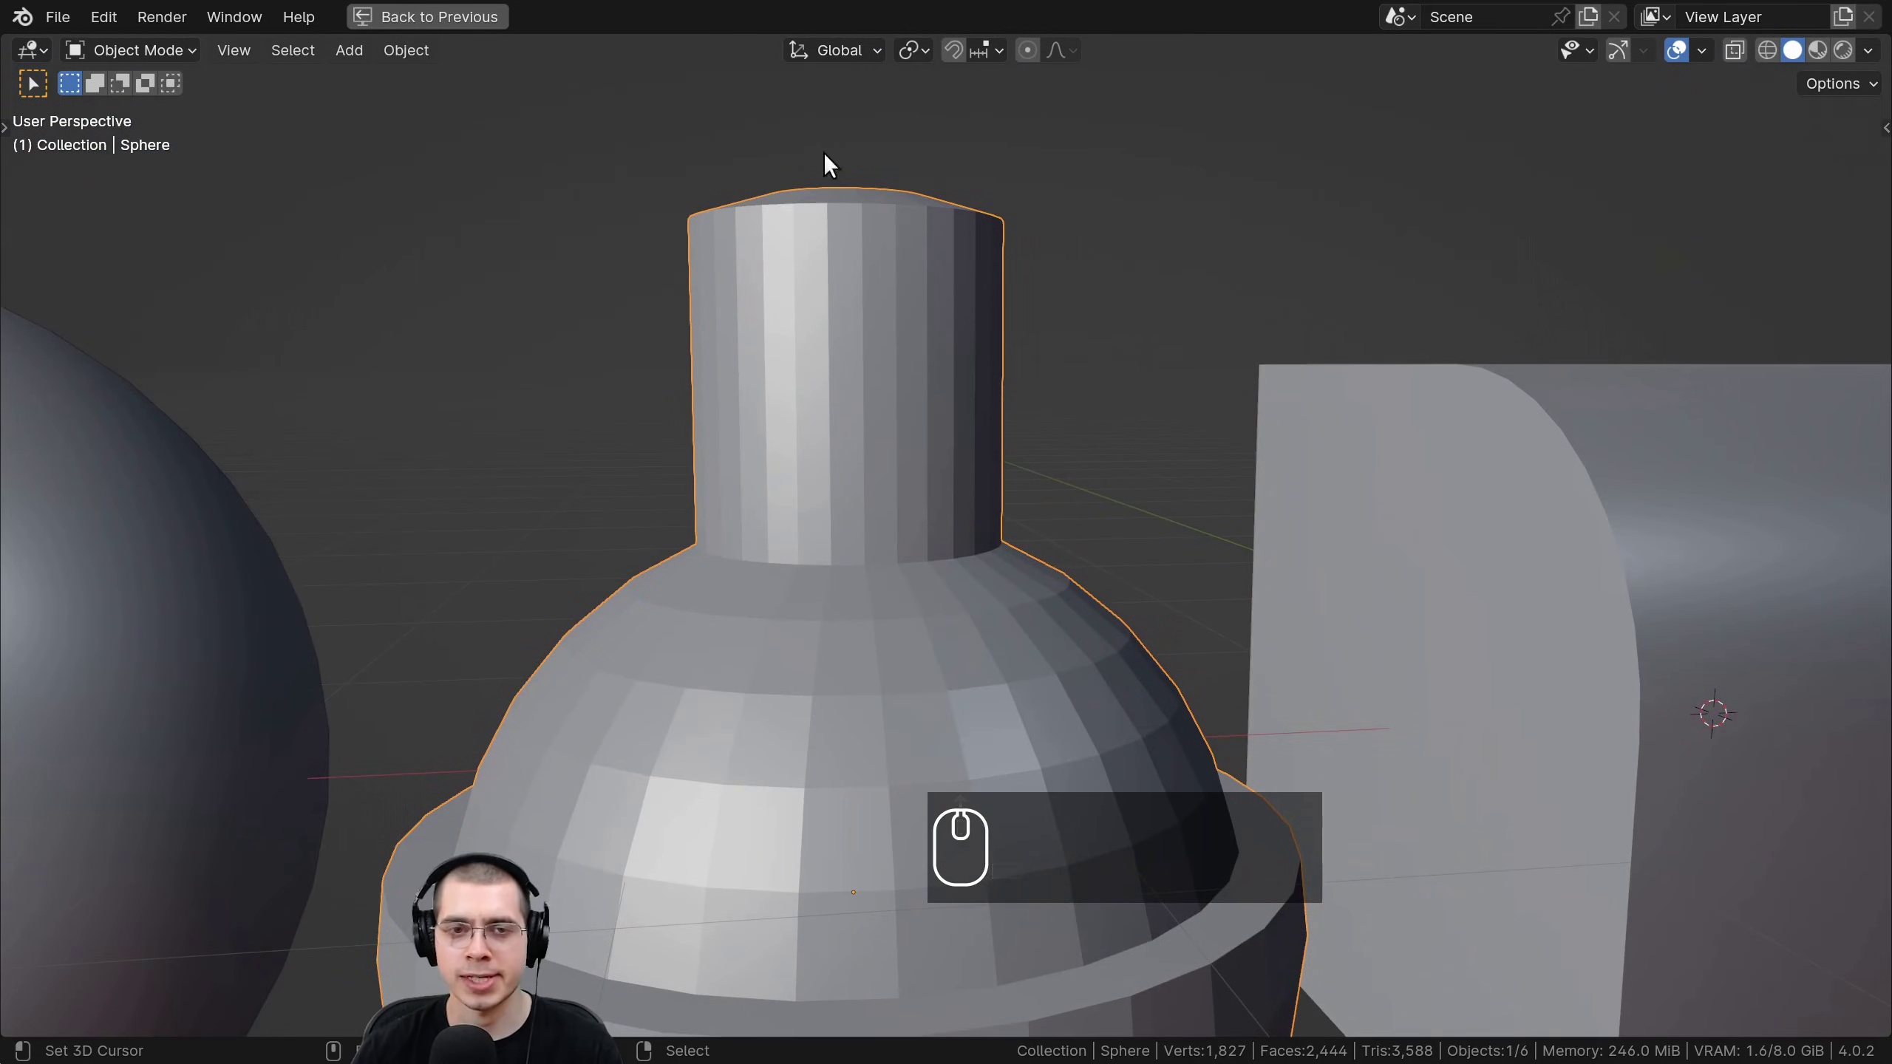
Apply Shade Smooth without Auto Smooth to the ringed sphere.
{"action": "middle_click_drag", "start_coordinate": [824, 153], "coordinate": [850, 278]}
{"action": "key", "text": "w"}
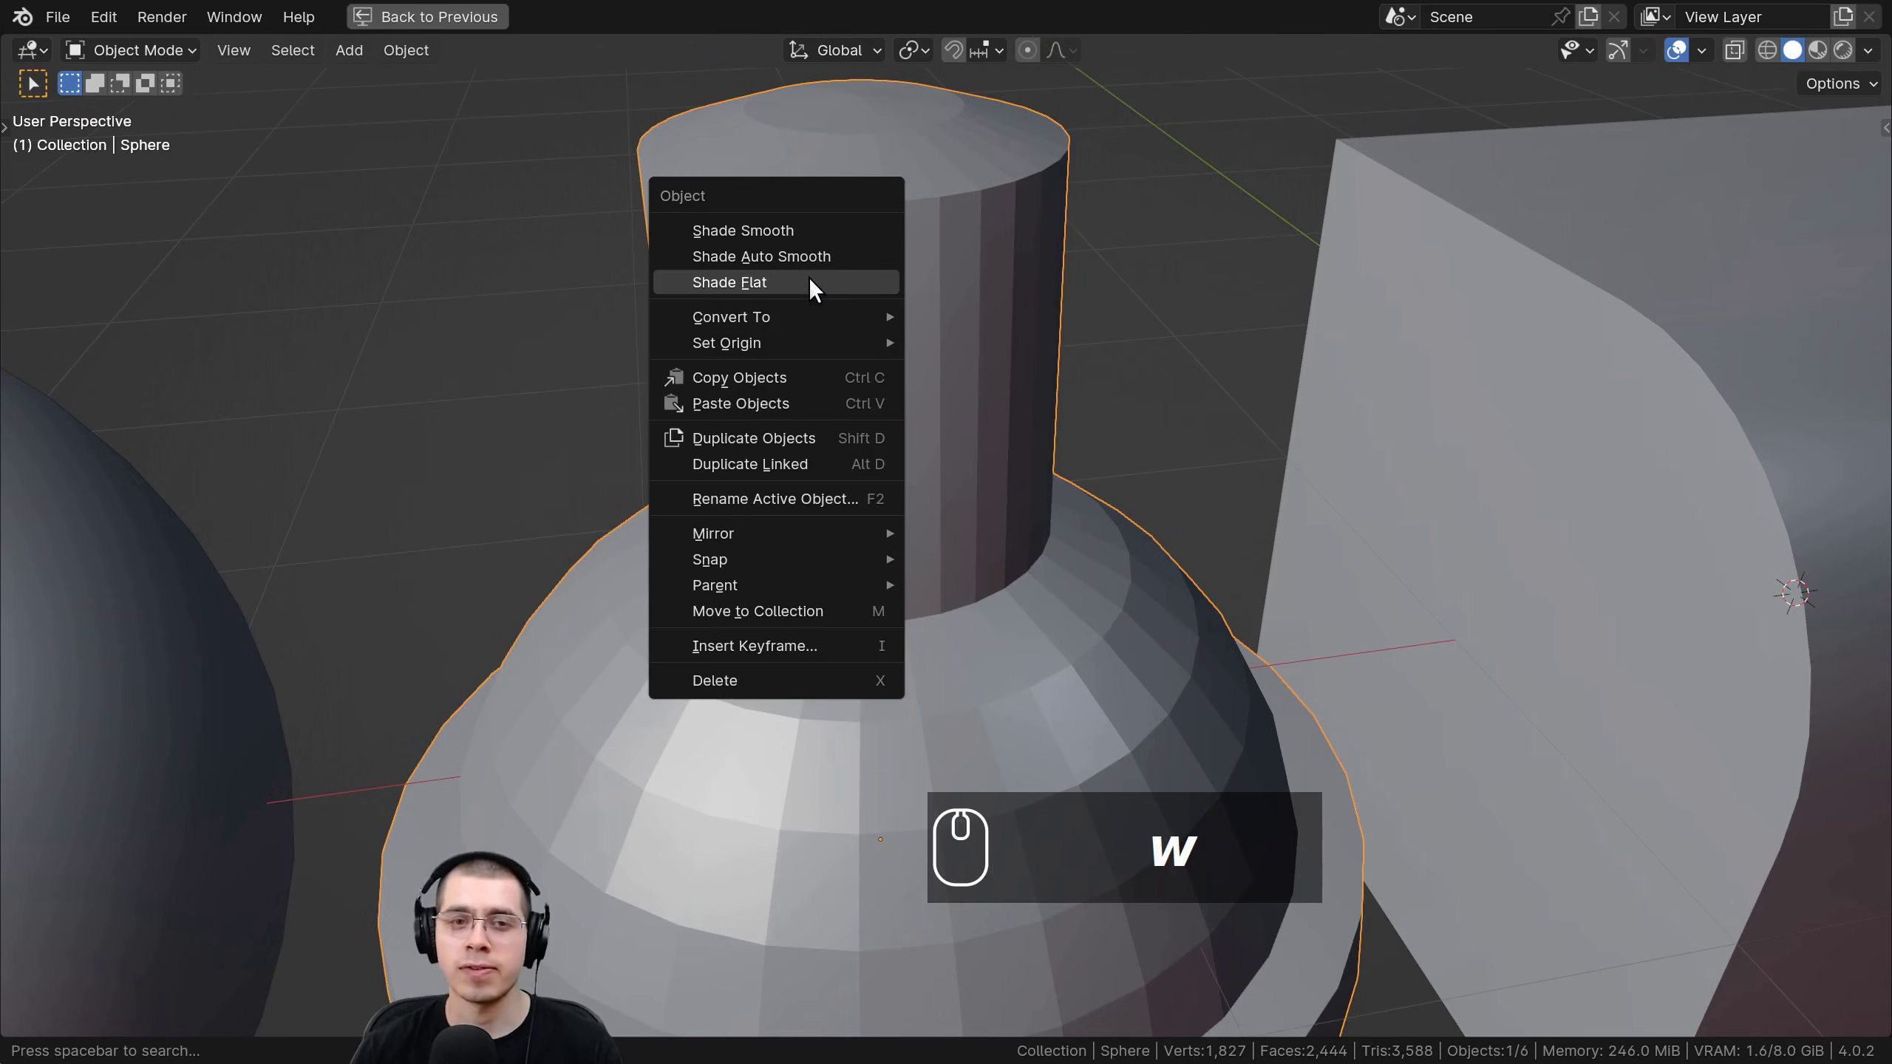
{"action": "left_click", "coordinate": [777, 233]}
{"action": "scroll", "coordinate": [941, 705], "scroll_direction": "down", "scroll_amount": 4}
{"action": "scroll", "coordinate": [972, 571], "scroll_direction": "down", "scroll_amount": 3, "text": "shift"}
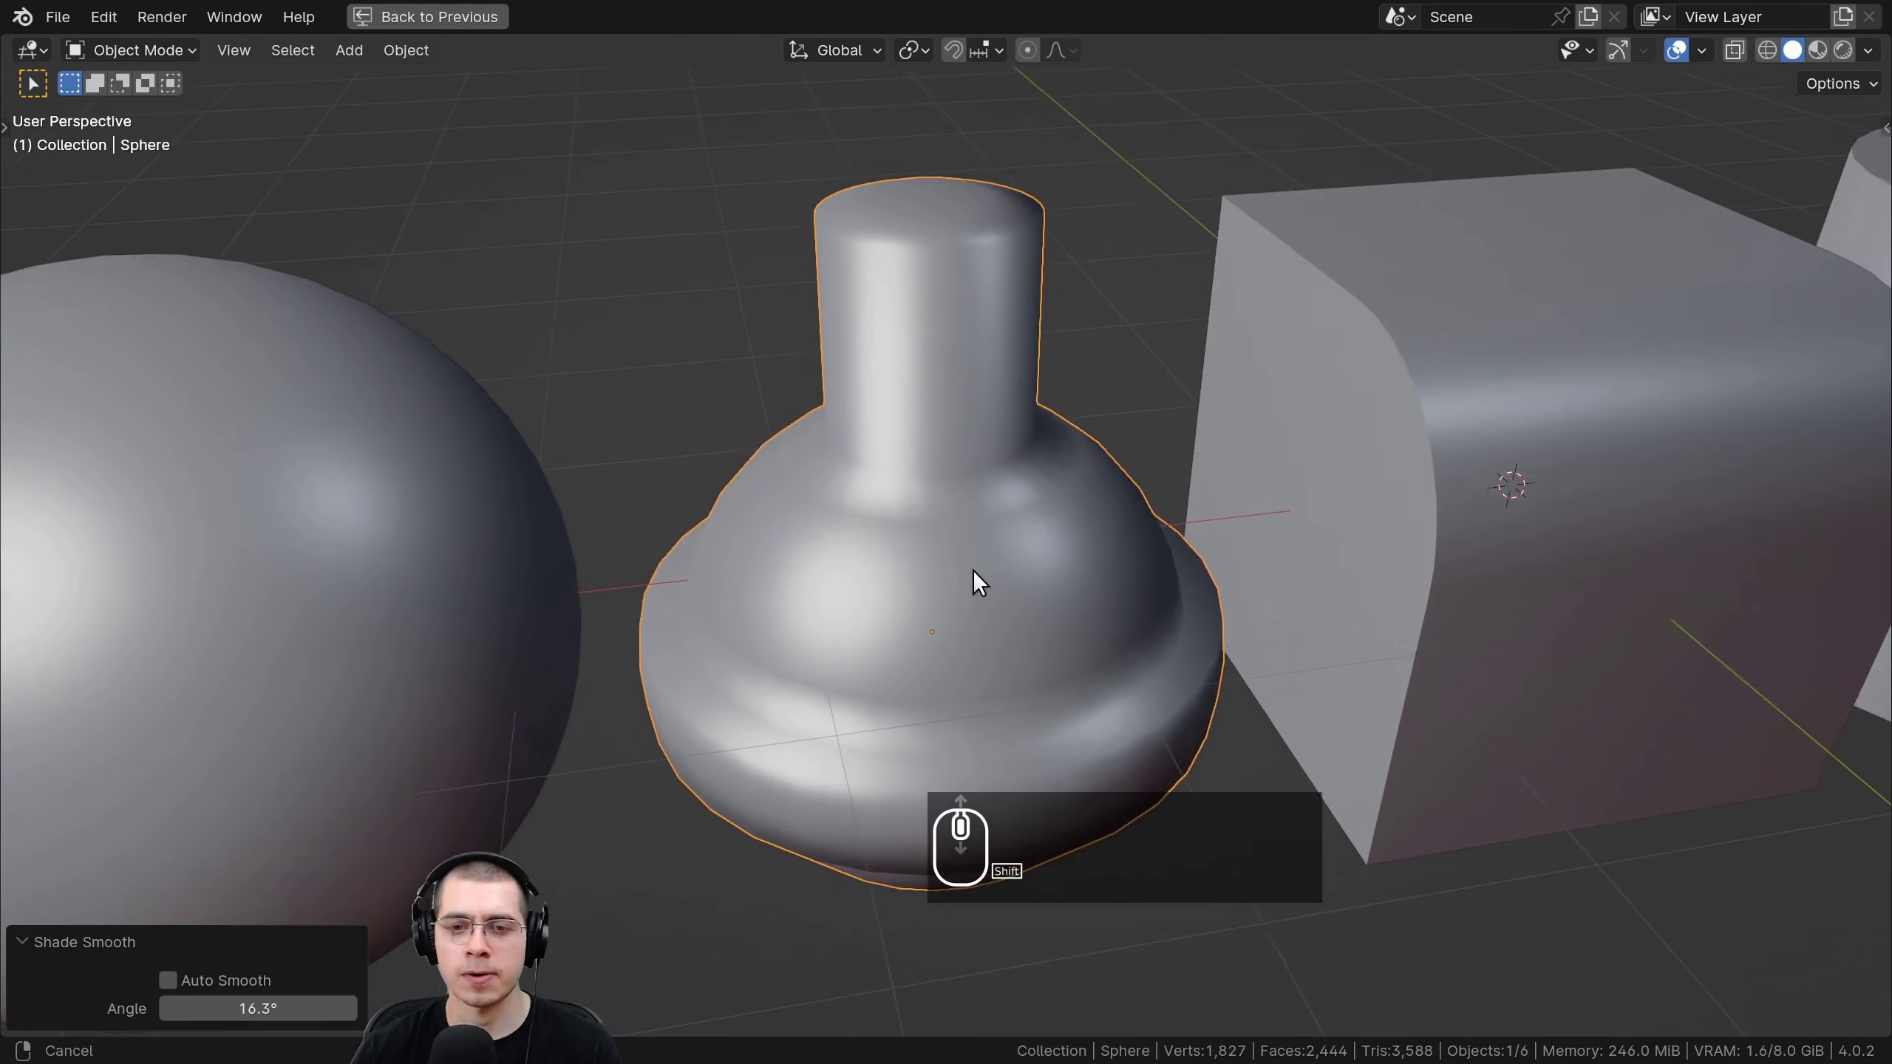
Examine how smooth shading looks on the ringed sphere's neck joint, top edge and ring edges.
{"action": "scroll", "coordinate": [905, 491], "scroll_direction": "up", "scroll_amount": 5}
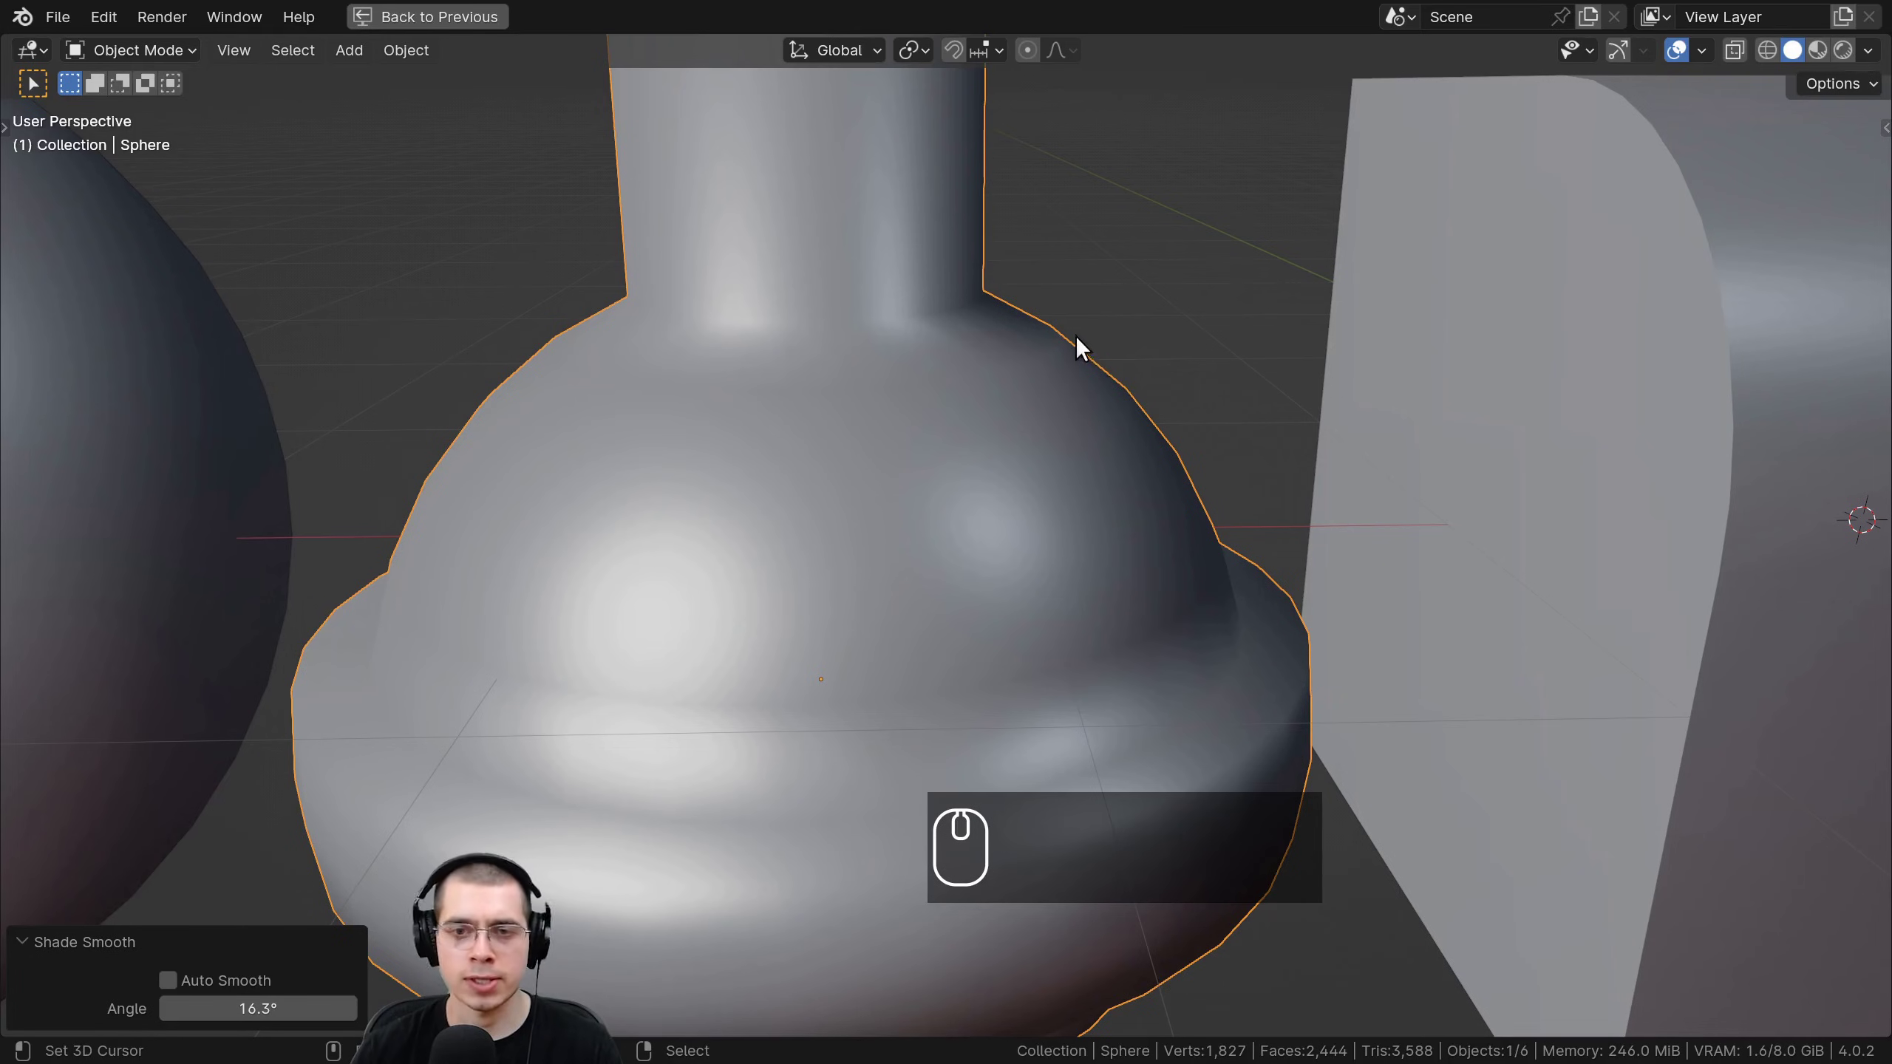
{"action": "middle_click_drag", "start_coordinate": [1059, 307], "coordinate": [1052, 574], "text": "shift"}
{"action": "scroll", "coordinate": [1050, 573], "scroll_direction": "up", "scroll_amount": 2}
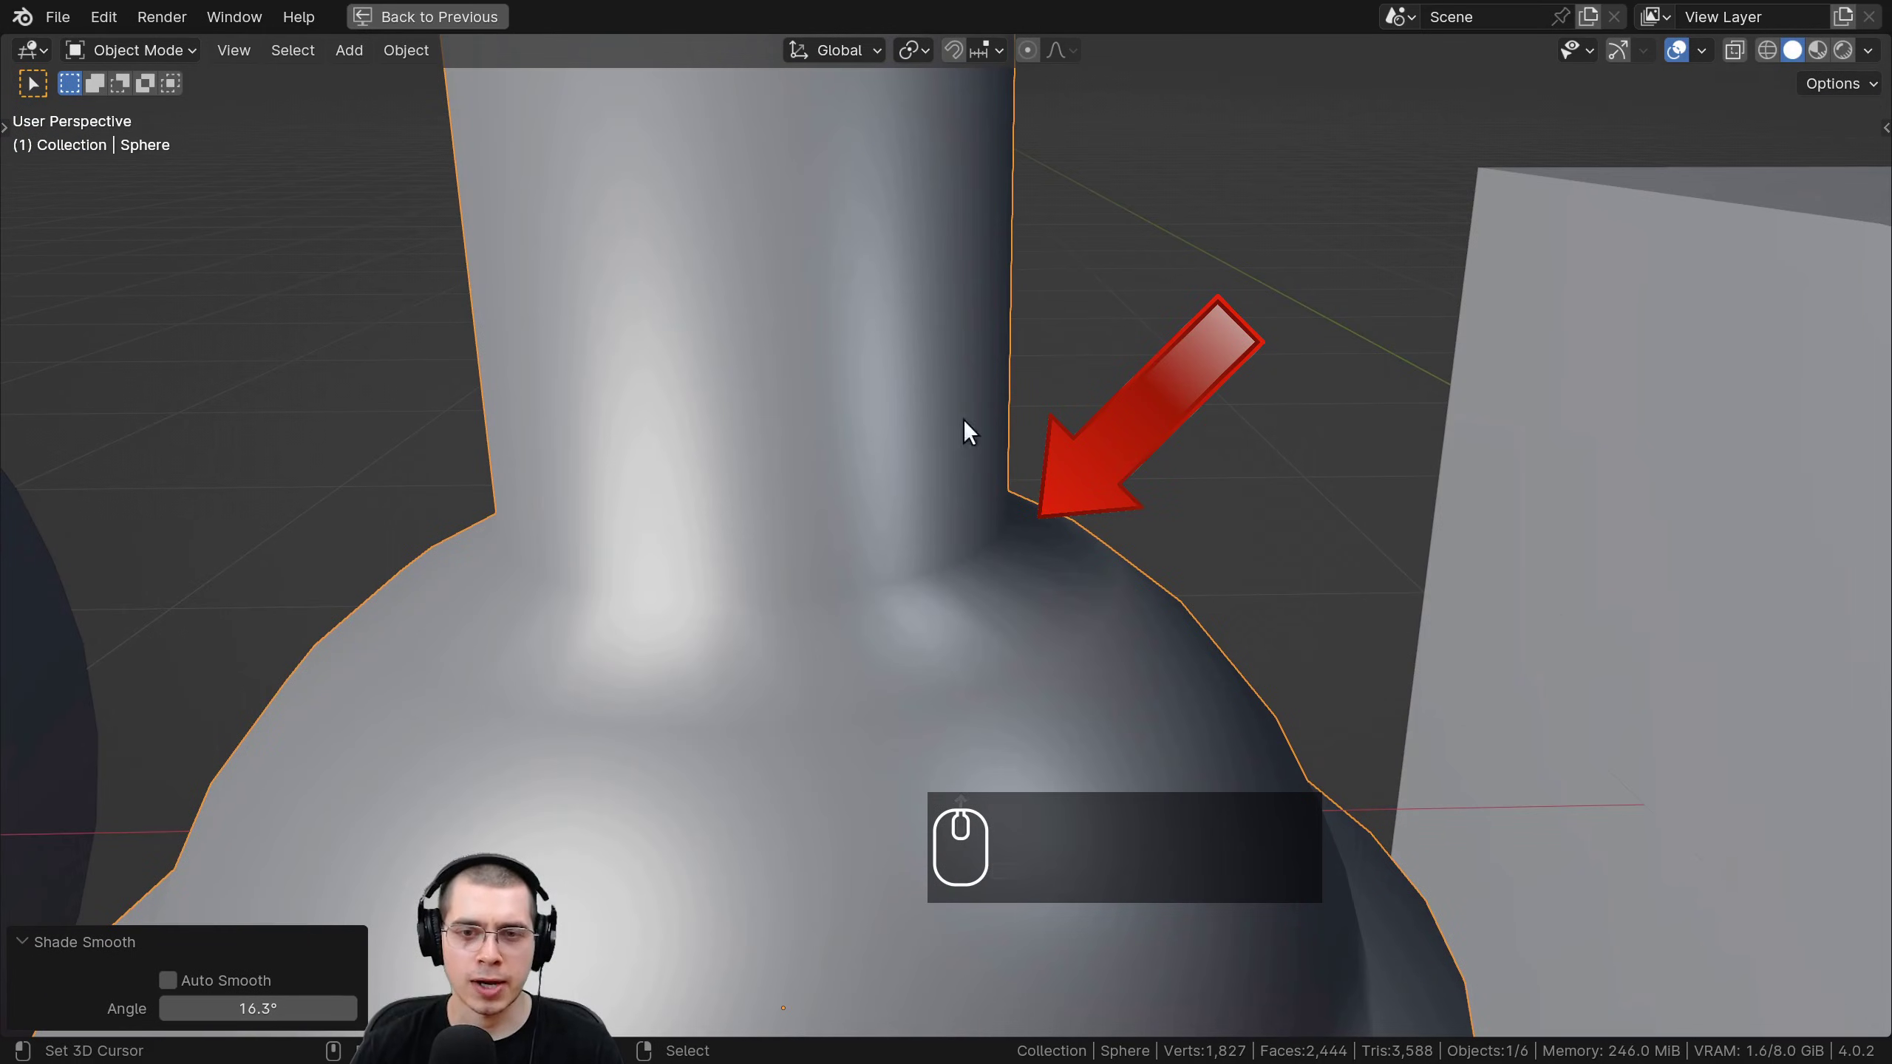
{"action": "scroll", "coordinate": [1042, 551], "scroll_direction": "down", "scroll_amount": 6}
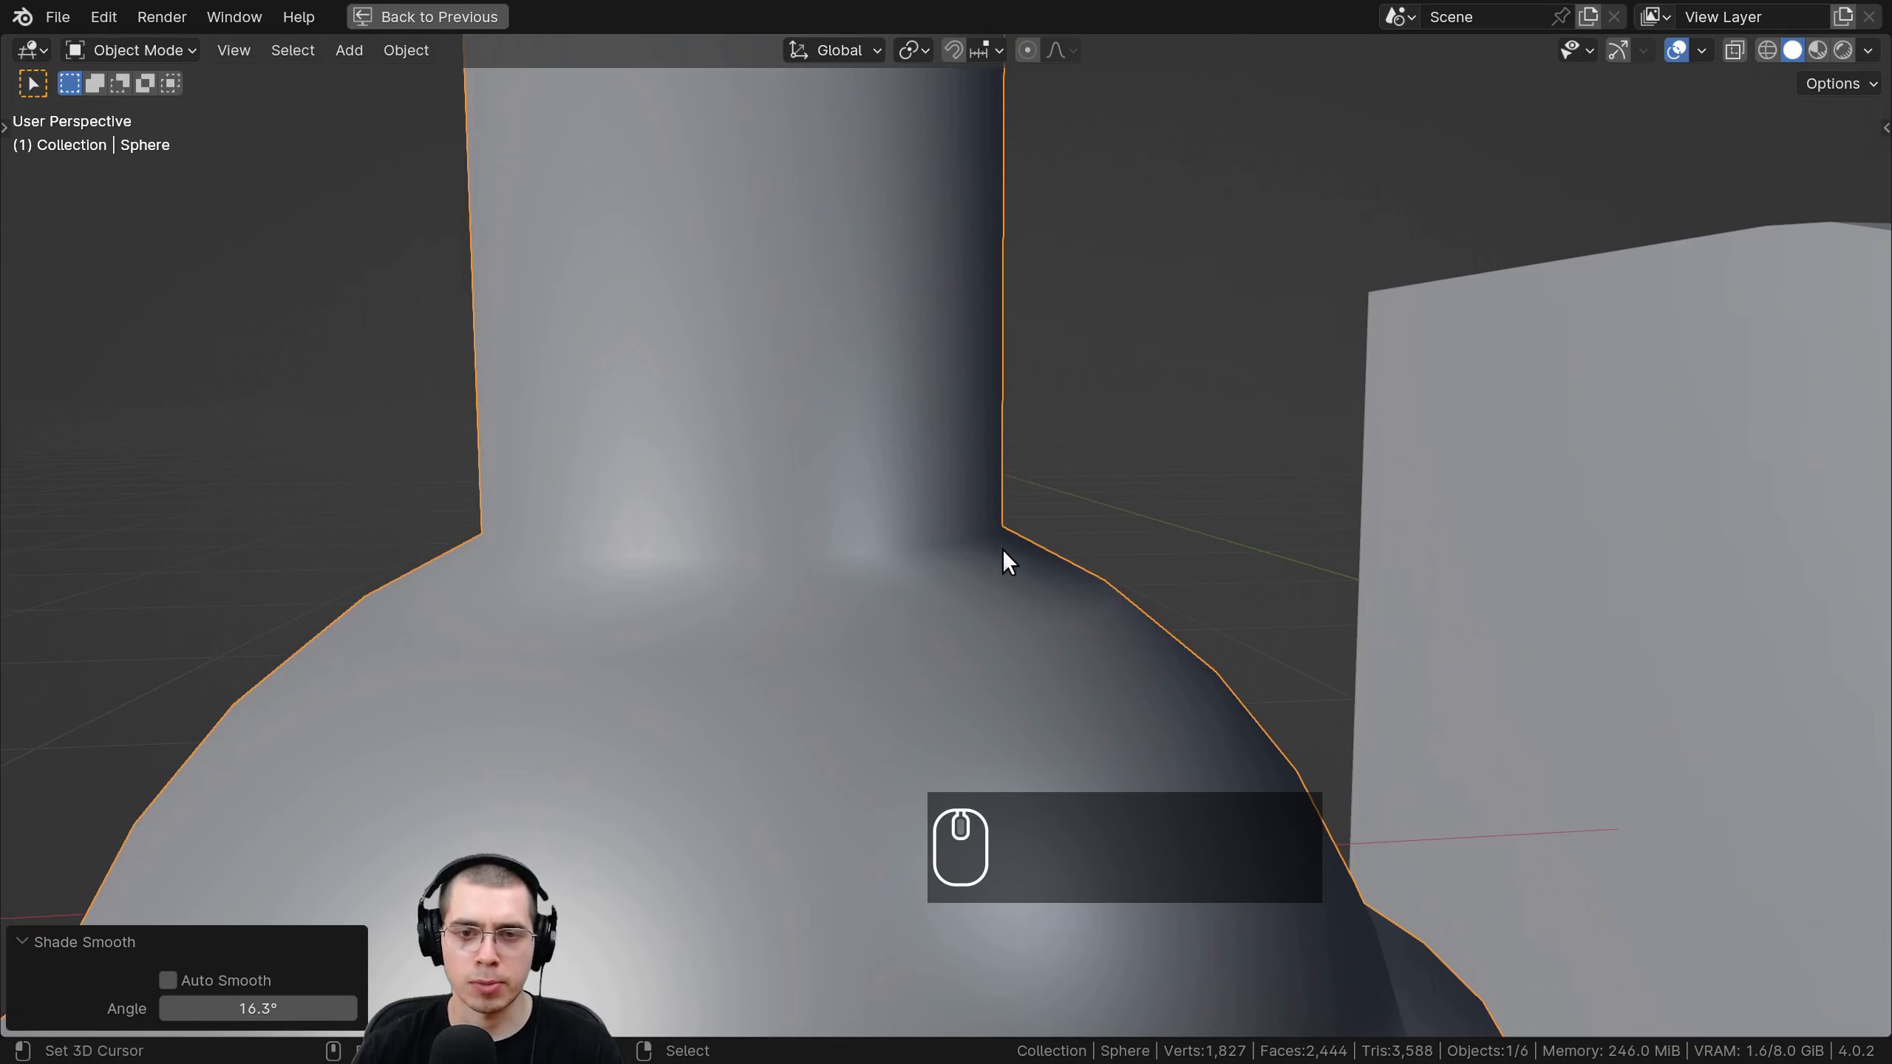
{"action": "scroll", "coordinate": [990, 589], "scroll_direction": "up", "scroll_amount": 3, "text": "shift"}
{"action": "scroll", "coordinate": [1050, 403], "scroll_direction": "up", "scroll_amount": 2}
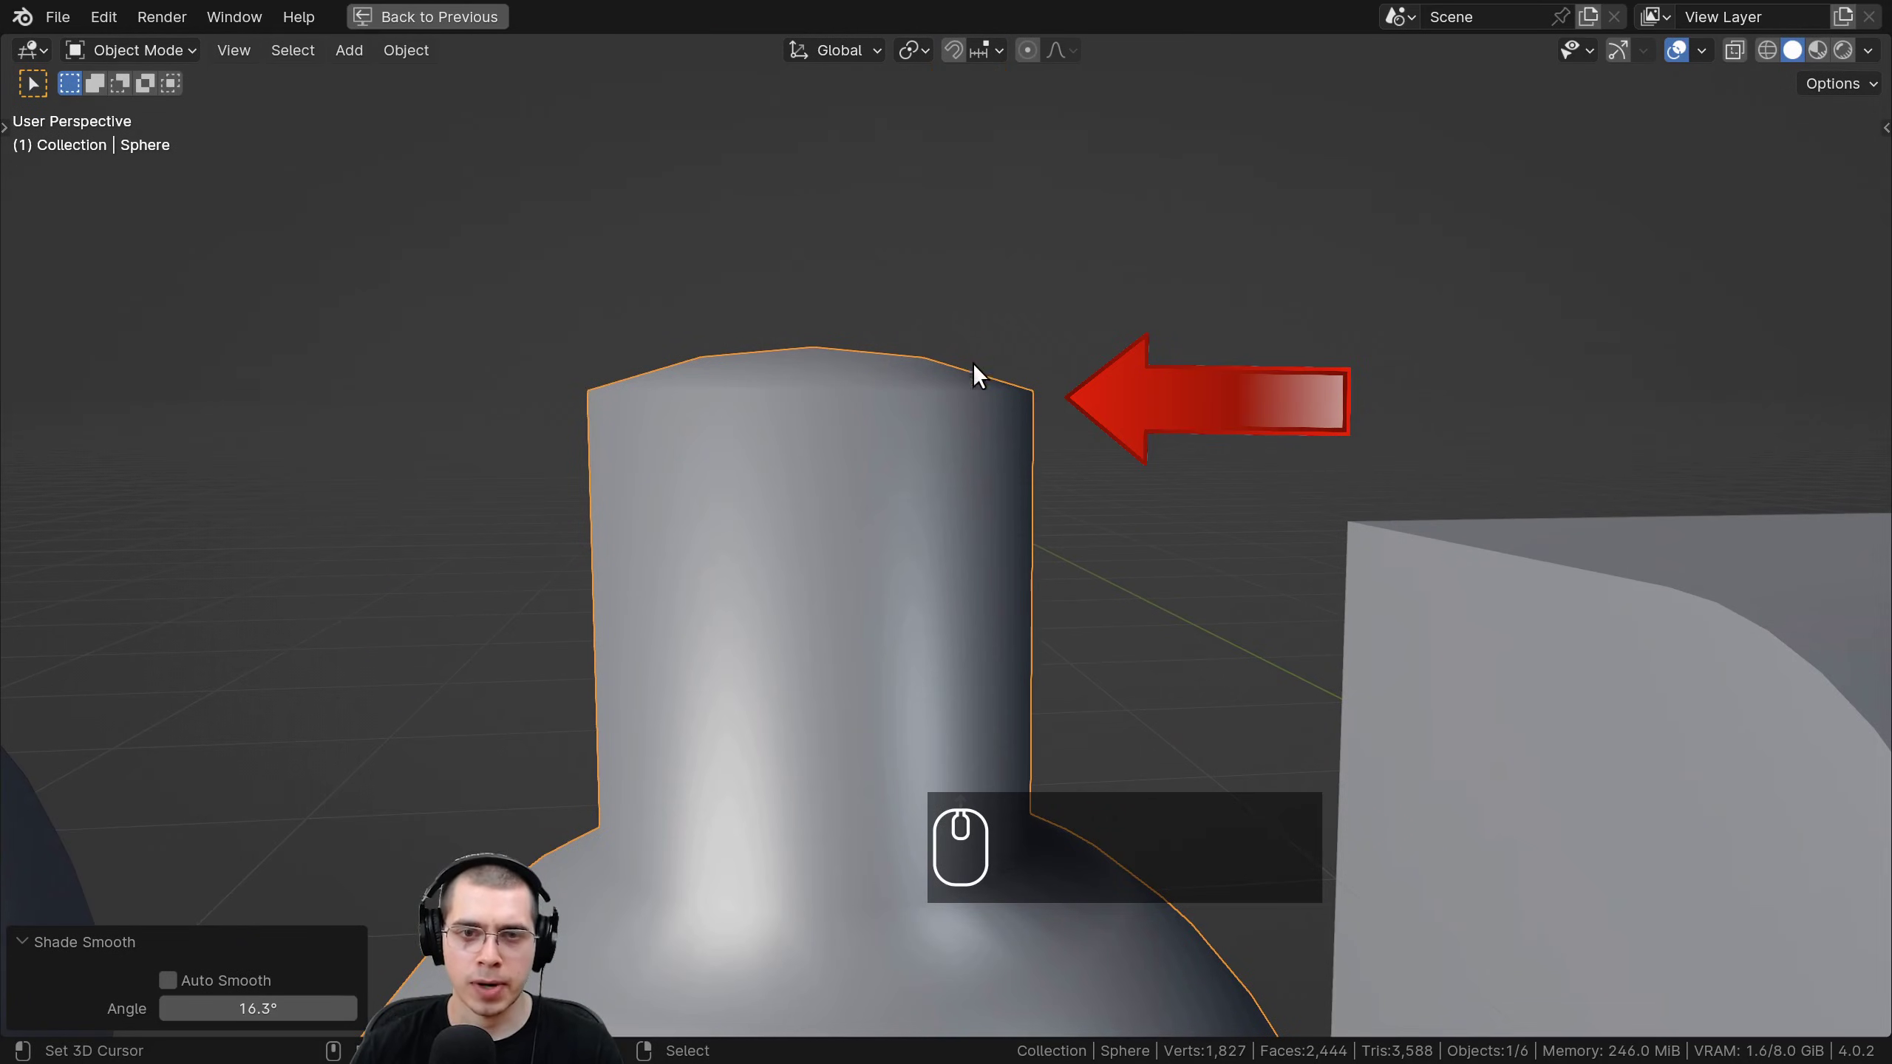
{"action": "scroll", "coordinate": [979, 395], "scroll_direction": "down", "scroll_amount": 5}
{"action": "scroll", "coordinate": [971, 477], "scroll_direction": "up", "scroll_amount": 6}
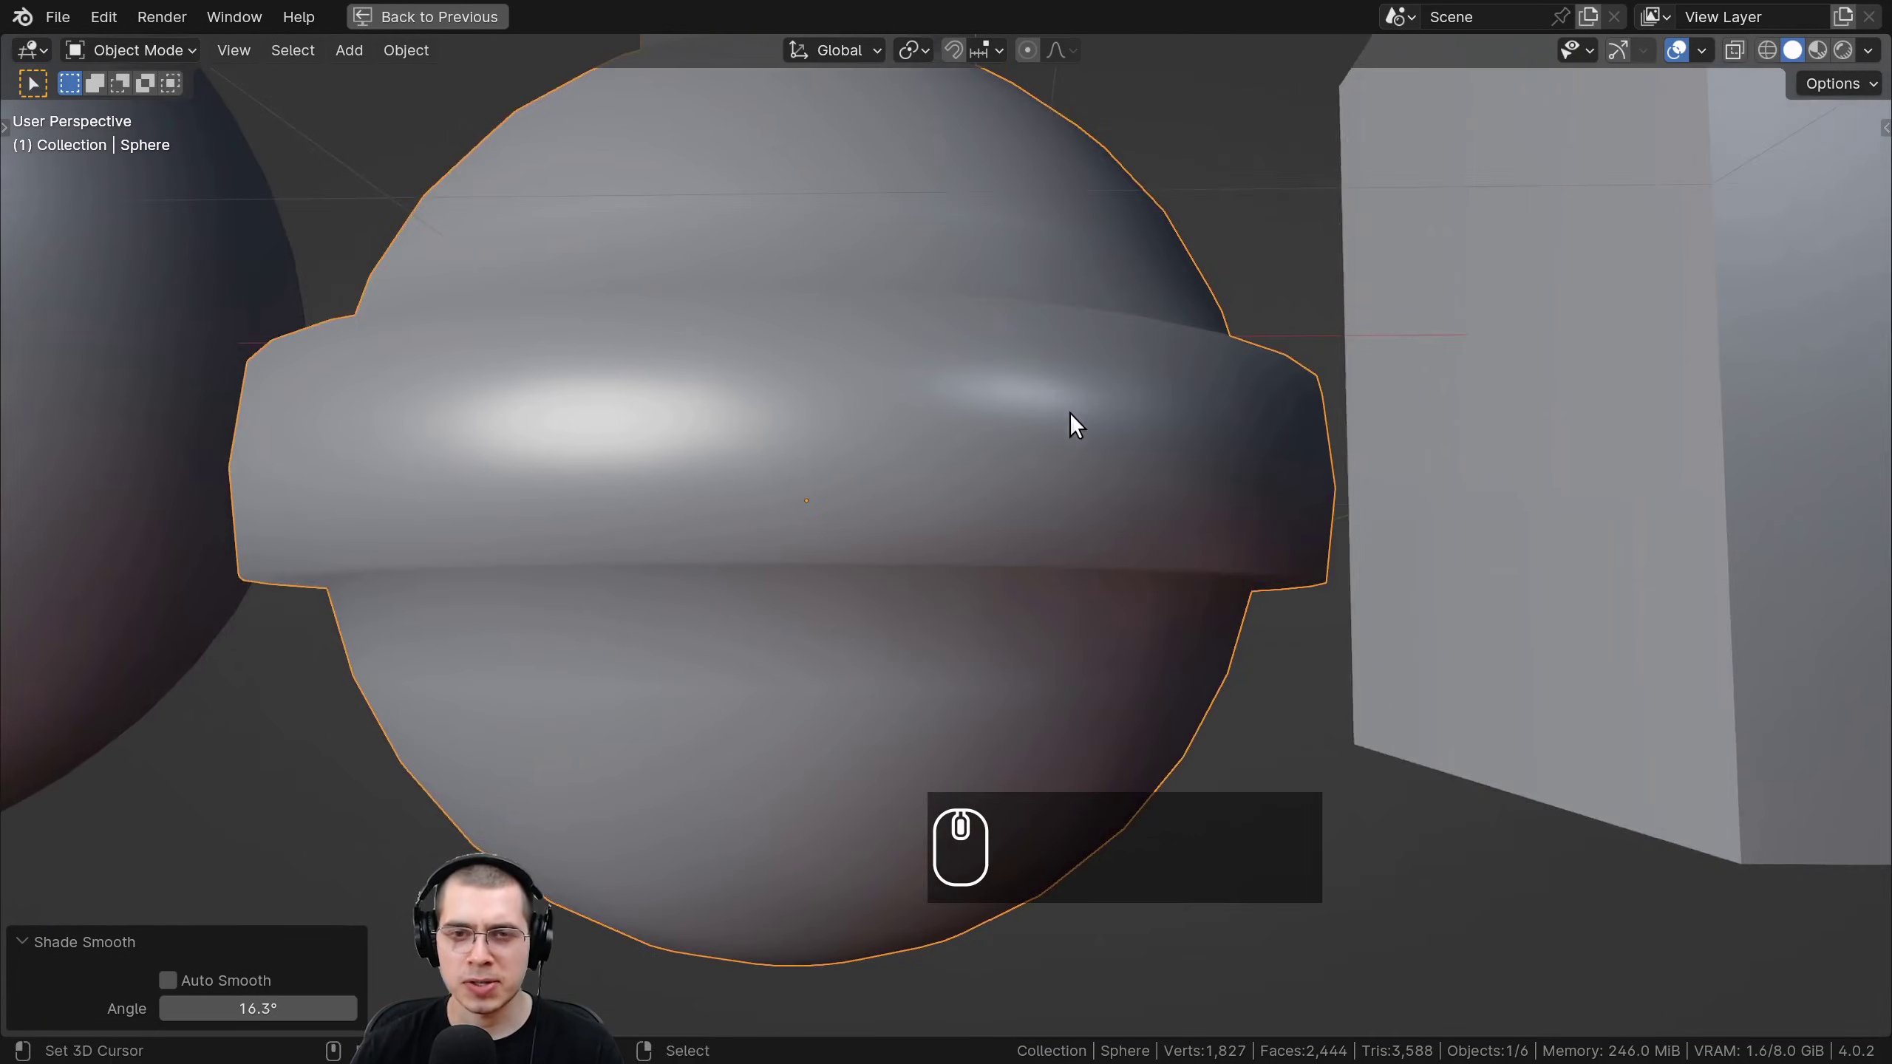
{"action": "middle_click_drag", "start_coordinate": [1070, 414], "coordinate": [1101, 484]}
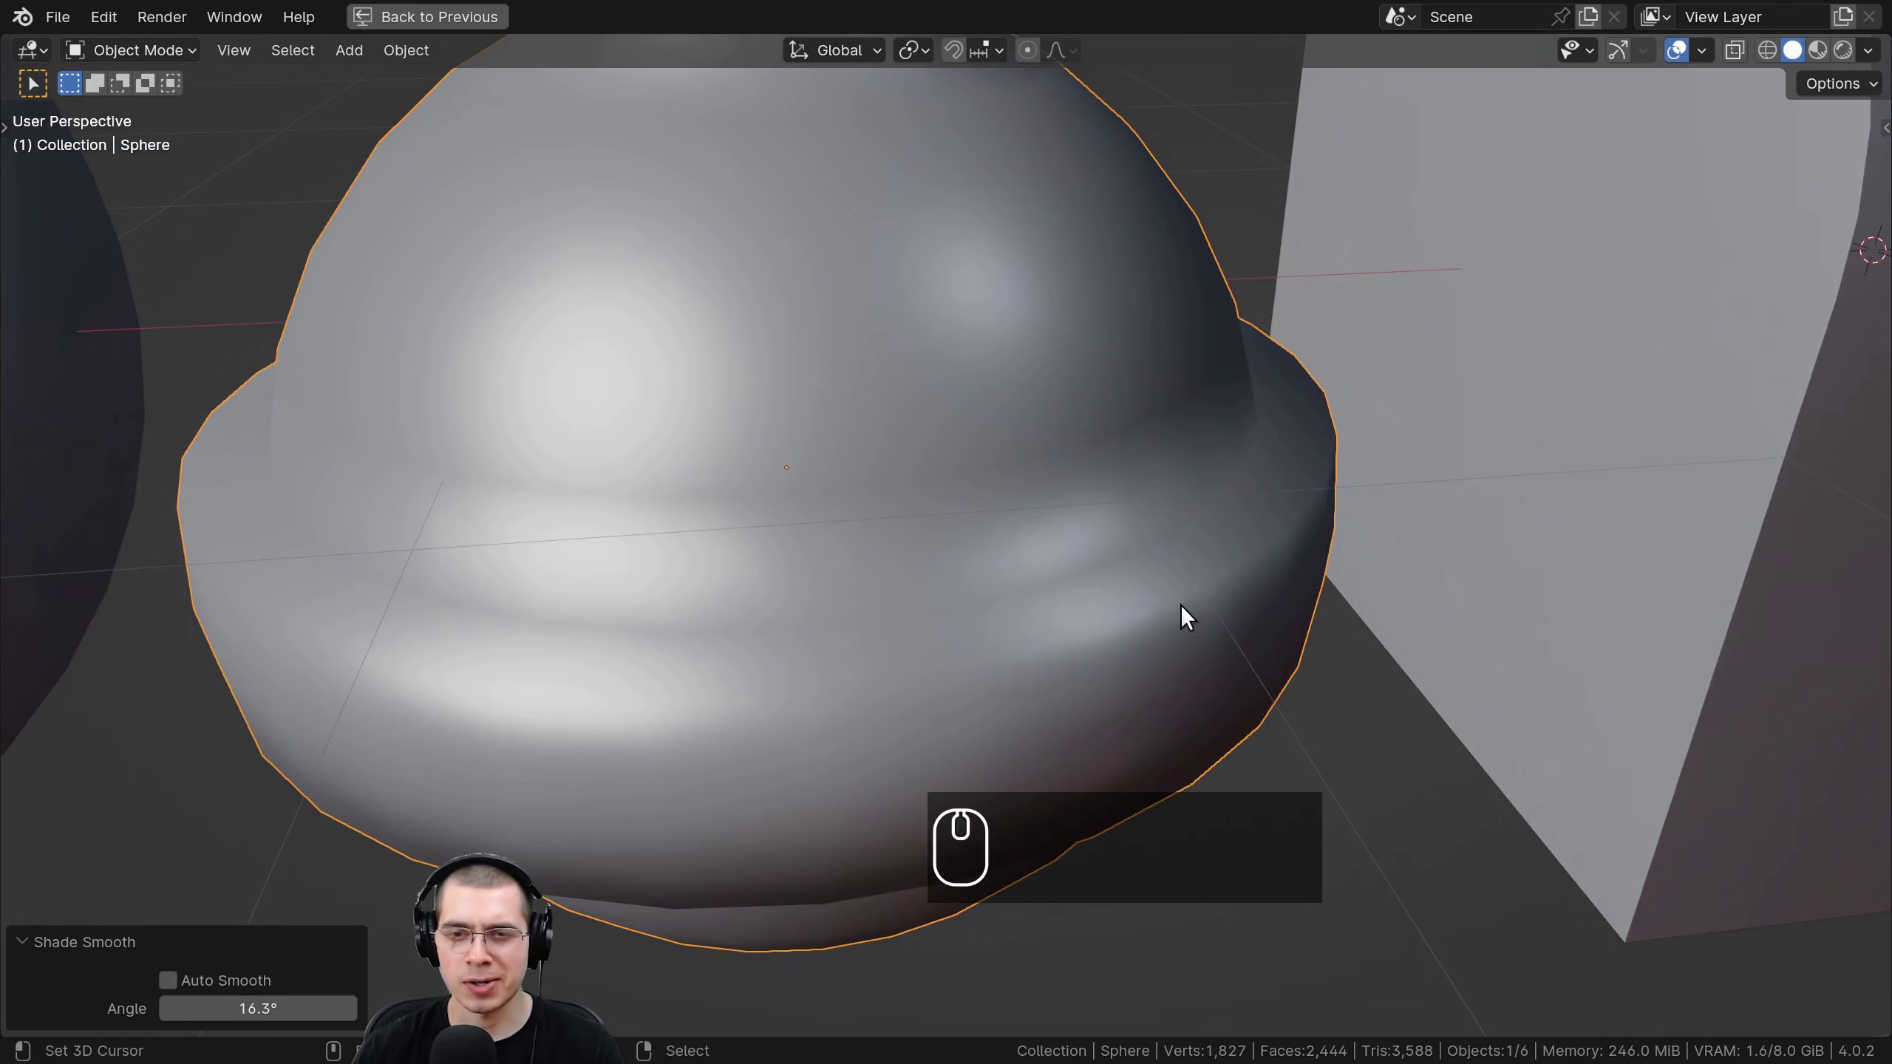
Select the cube beside the icosphere and apply Shade Smooth to it.
{"action": "scroll", "coordinate": [1180, 605], "scroll_direction": "down", "scroll_amount": 5}
{"action": "middle_click_drag", "start_coordinate": [1046, 619], "coordinate": [1601, 558]}
{"action": "scroll", "coordinate": [1176, 532], "scroll_direction": "up", "scroll_amount": 4}
{"action": "scroll", "coordinate": [880, 544], "scroll_direction": "down", "scroll_amount": 5}
{"action": "scroll", "coordinate": [957, 535], "scroll_direction": "up", "scroll_amount": 2}
{"action": "right_click", "coordinate": [958, 535]}
{"action": "middle_click_drag", "start_coordinate": [957, 535], "coordinate": [1147, 507], "text": "shift"}
{"action": "mouse_move", "coordinate": [1072, 522]}
{"action": "middle_mouse_down"}
{"action": "mouse_move", "coordinate": [871, 598]}
{"action": "mouse_move", "coordinate": [969, 448]}
{"action": "mouse_move", "coordinate": [1090, 512]}
{"action": "middle_mouse_up"}
{"action": "scroll", "coordinate": [970, 448], "scroll_direction": "up", "scroll_amount": 1}
{"action": "key", "text": "w"}
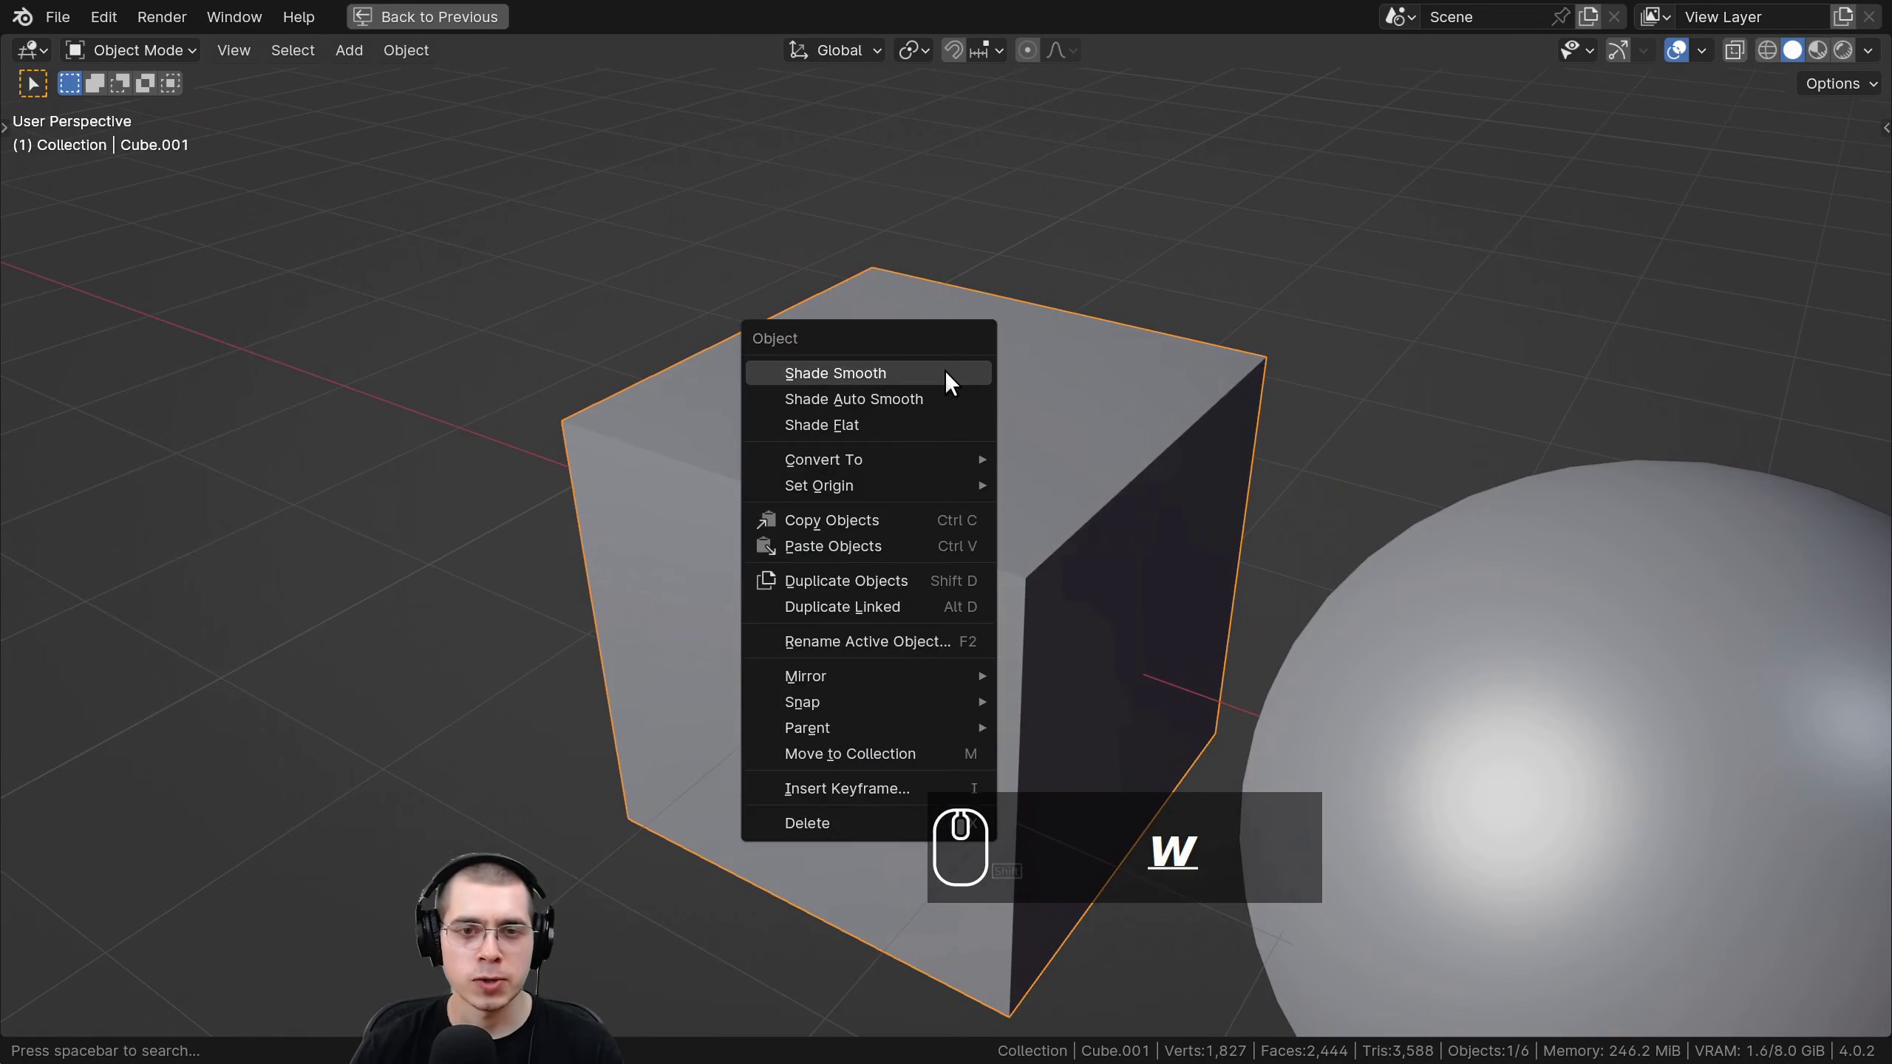
{"action": "left_click", "coordinate": [937, 369]}
Inspect the cube's smooth shading around its corners, and set the cube to Shade Flat.
{"action": "middle_click_drag", "start_coordinate": [937, 370], "coordinate": [905, 515]}
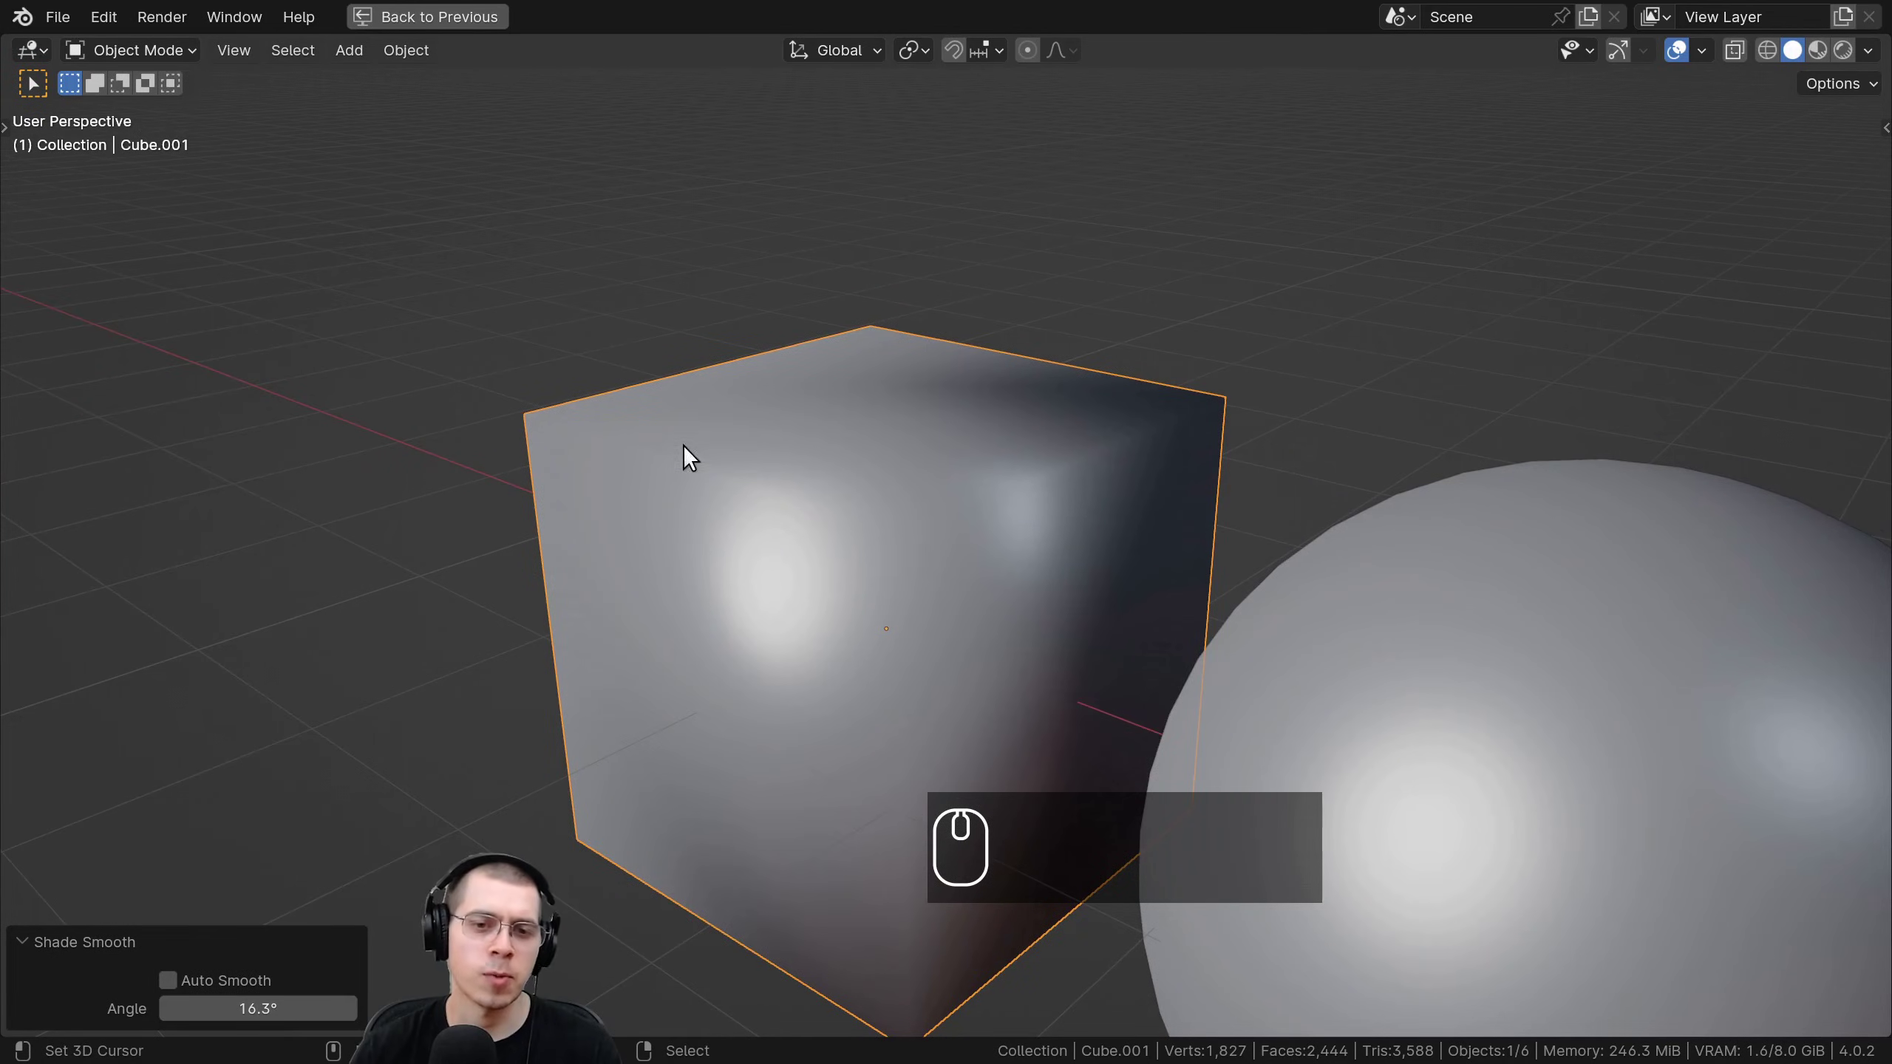
{"action": "middle_click_drag", "start_coordinate": [1153, 429], "coordinate": [1136, 351]}
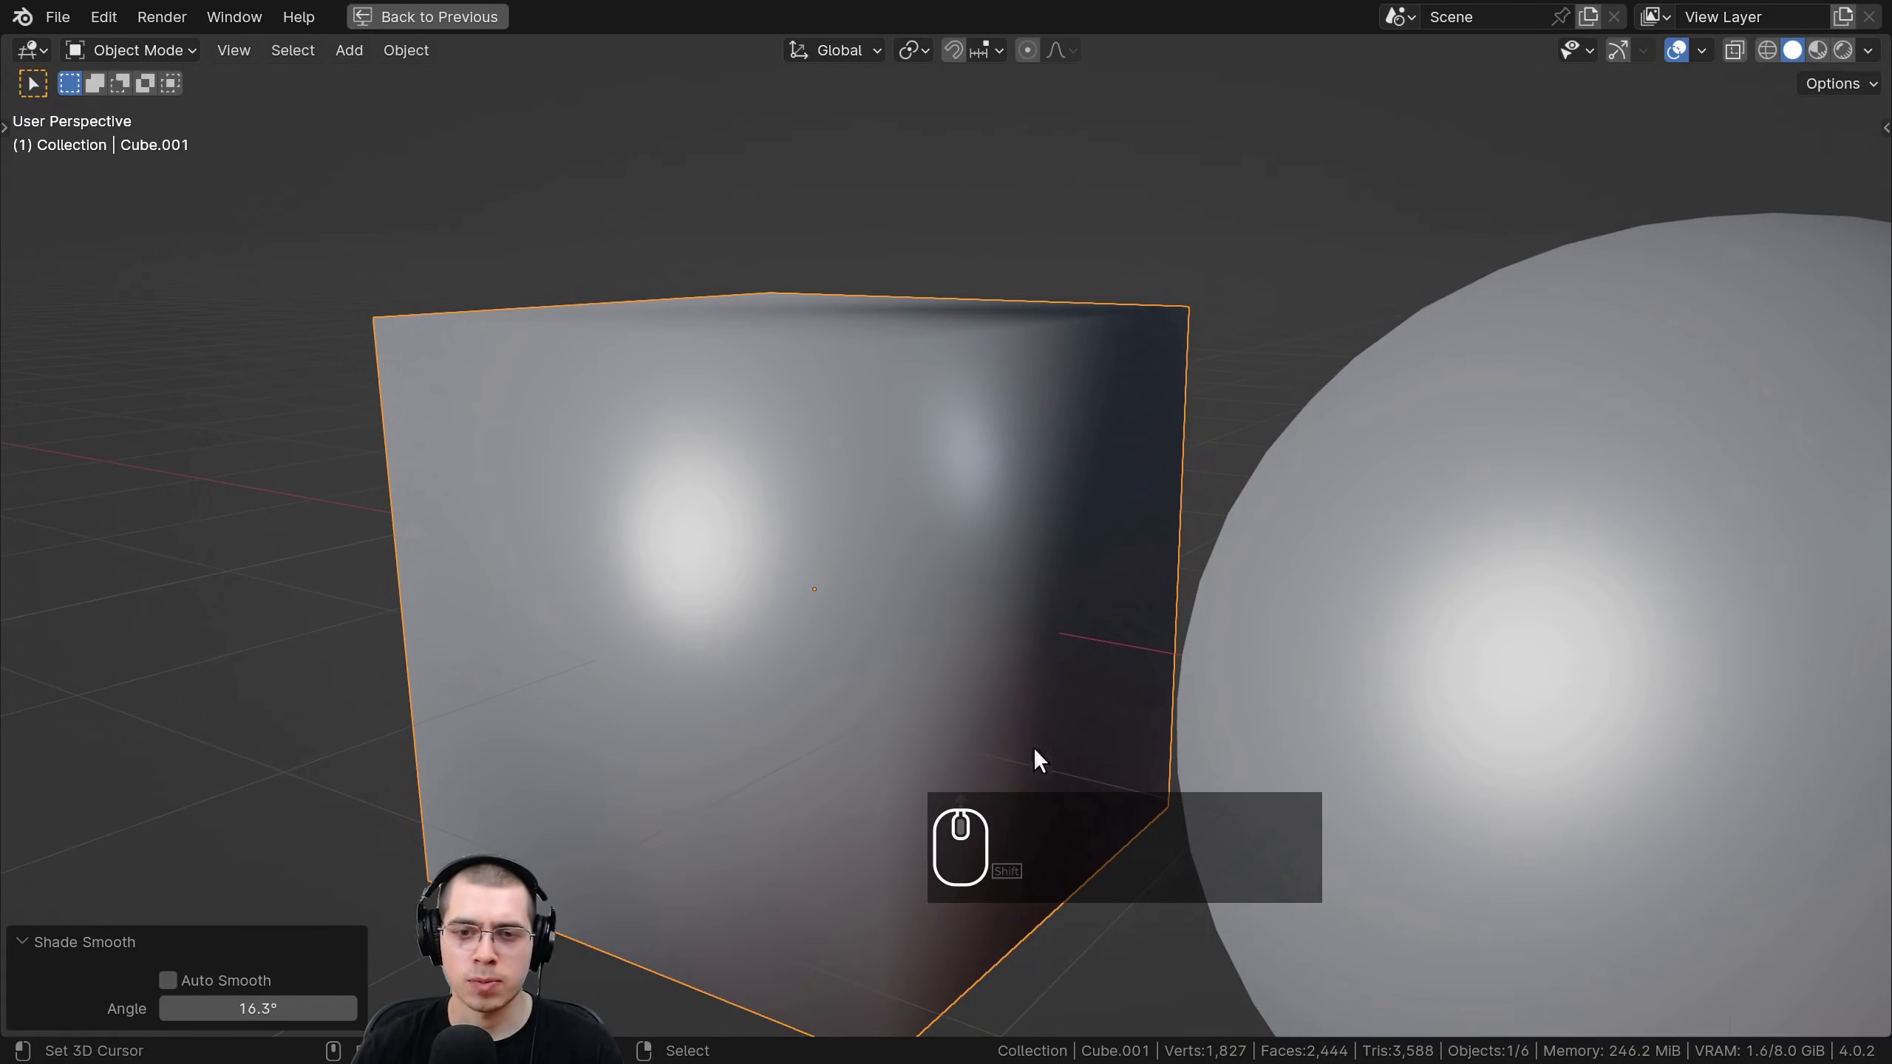
{"action": "middle_click_drag", "start_coordinate": [1043, 720], "coordinate": [705, 343]}
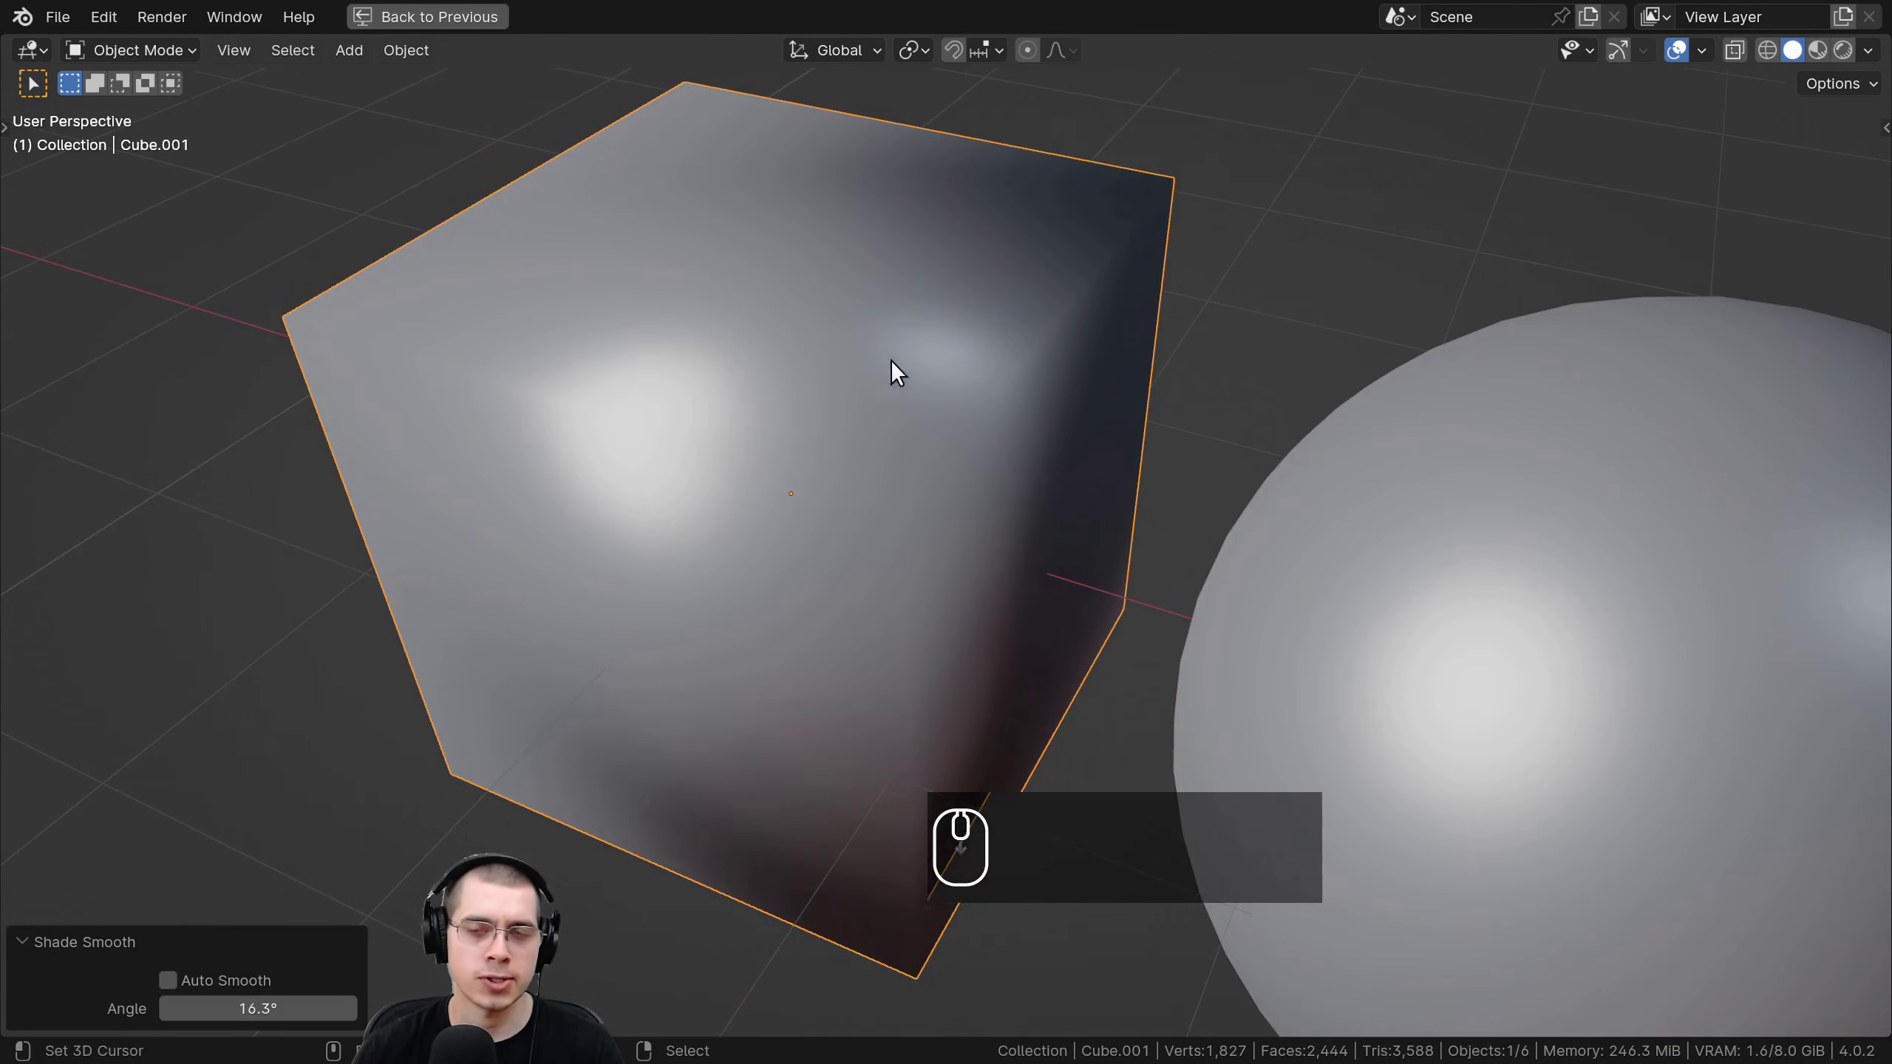
{"action": "scroll", "coordinate": [890, 361], "scroll_direction": "down", "scroll_amount": 2}
{"action": "middle_click_drag", "start_coordinate": [1165, 400], "coordinate": [1029, 314]}
{"action": "key", "text": "w"}
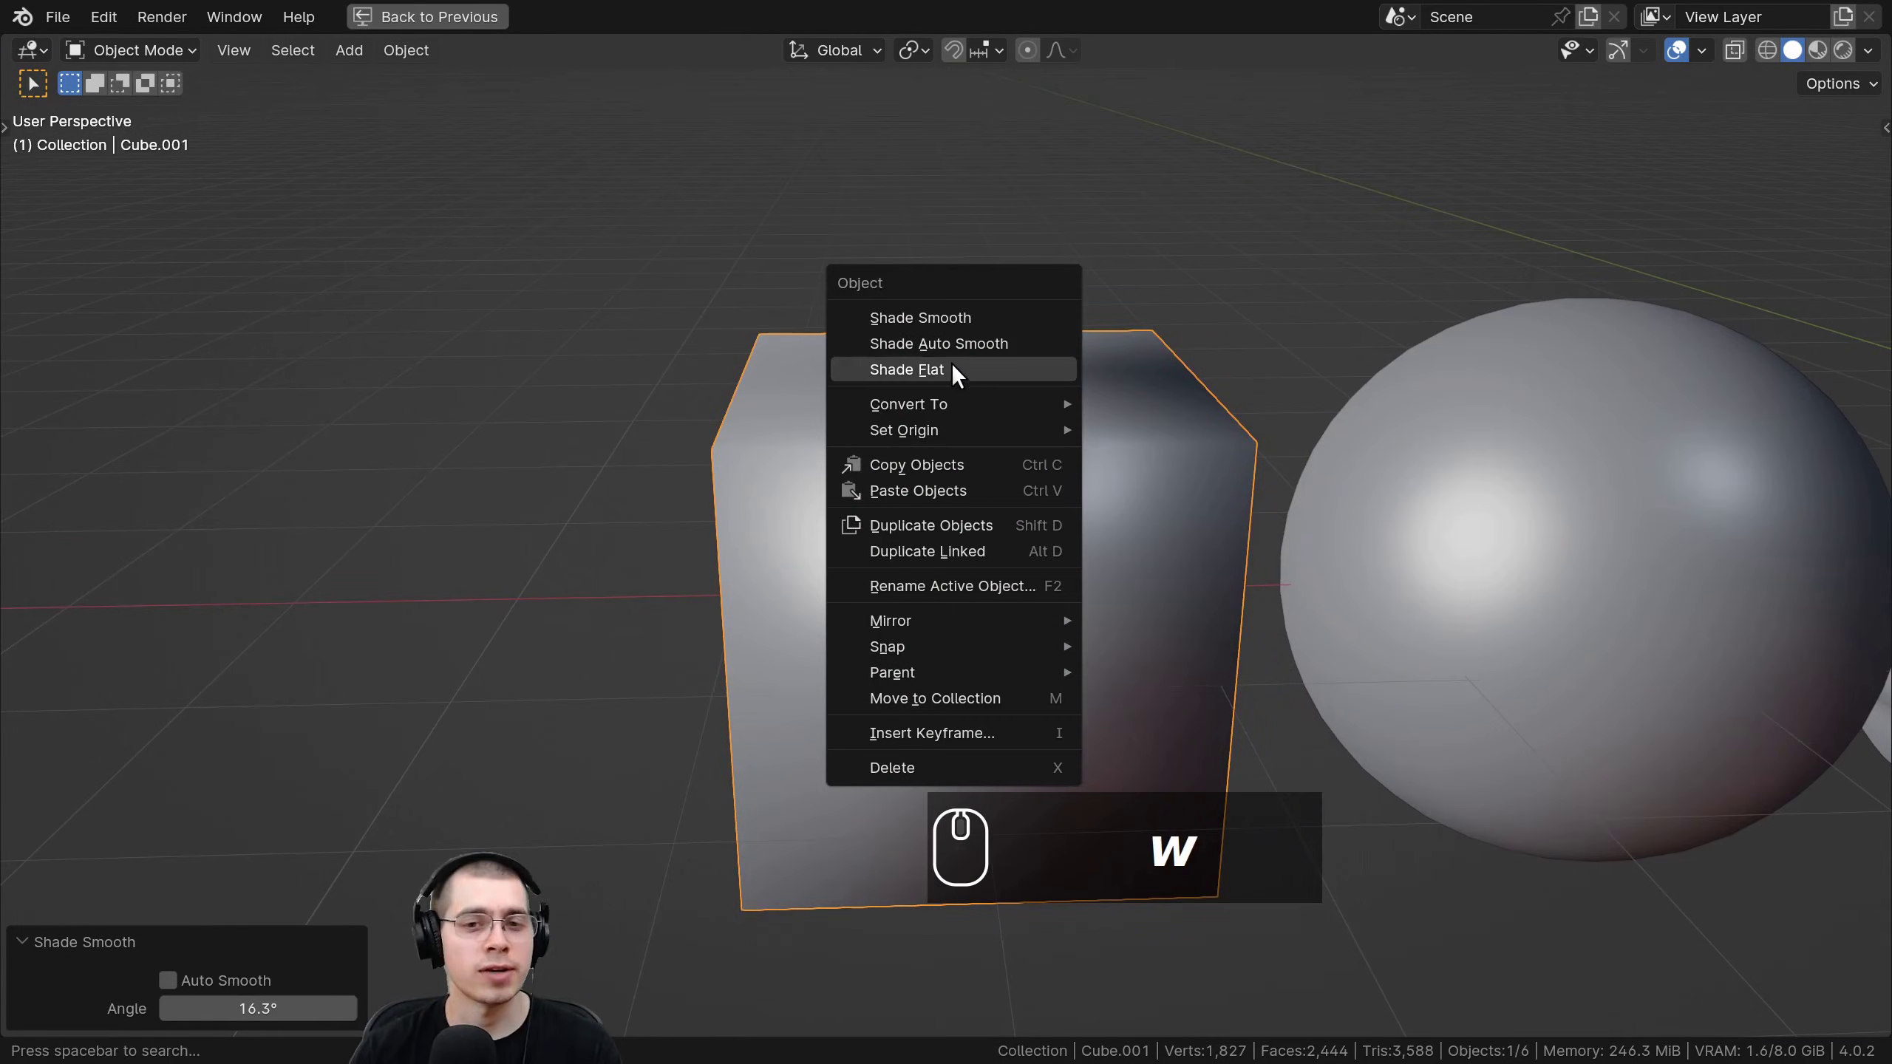
{"action": "left_click", "coordinate": [952, 366]}
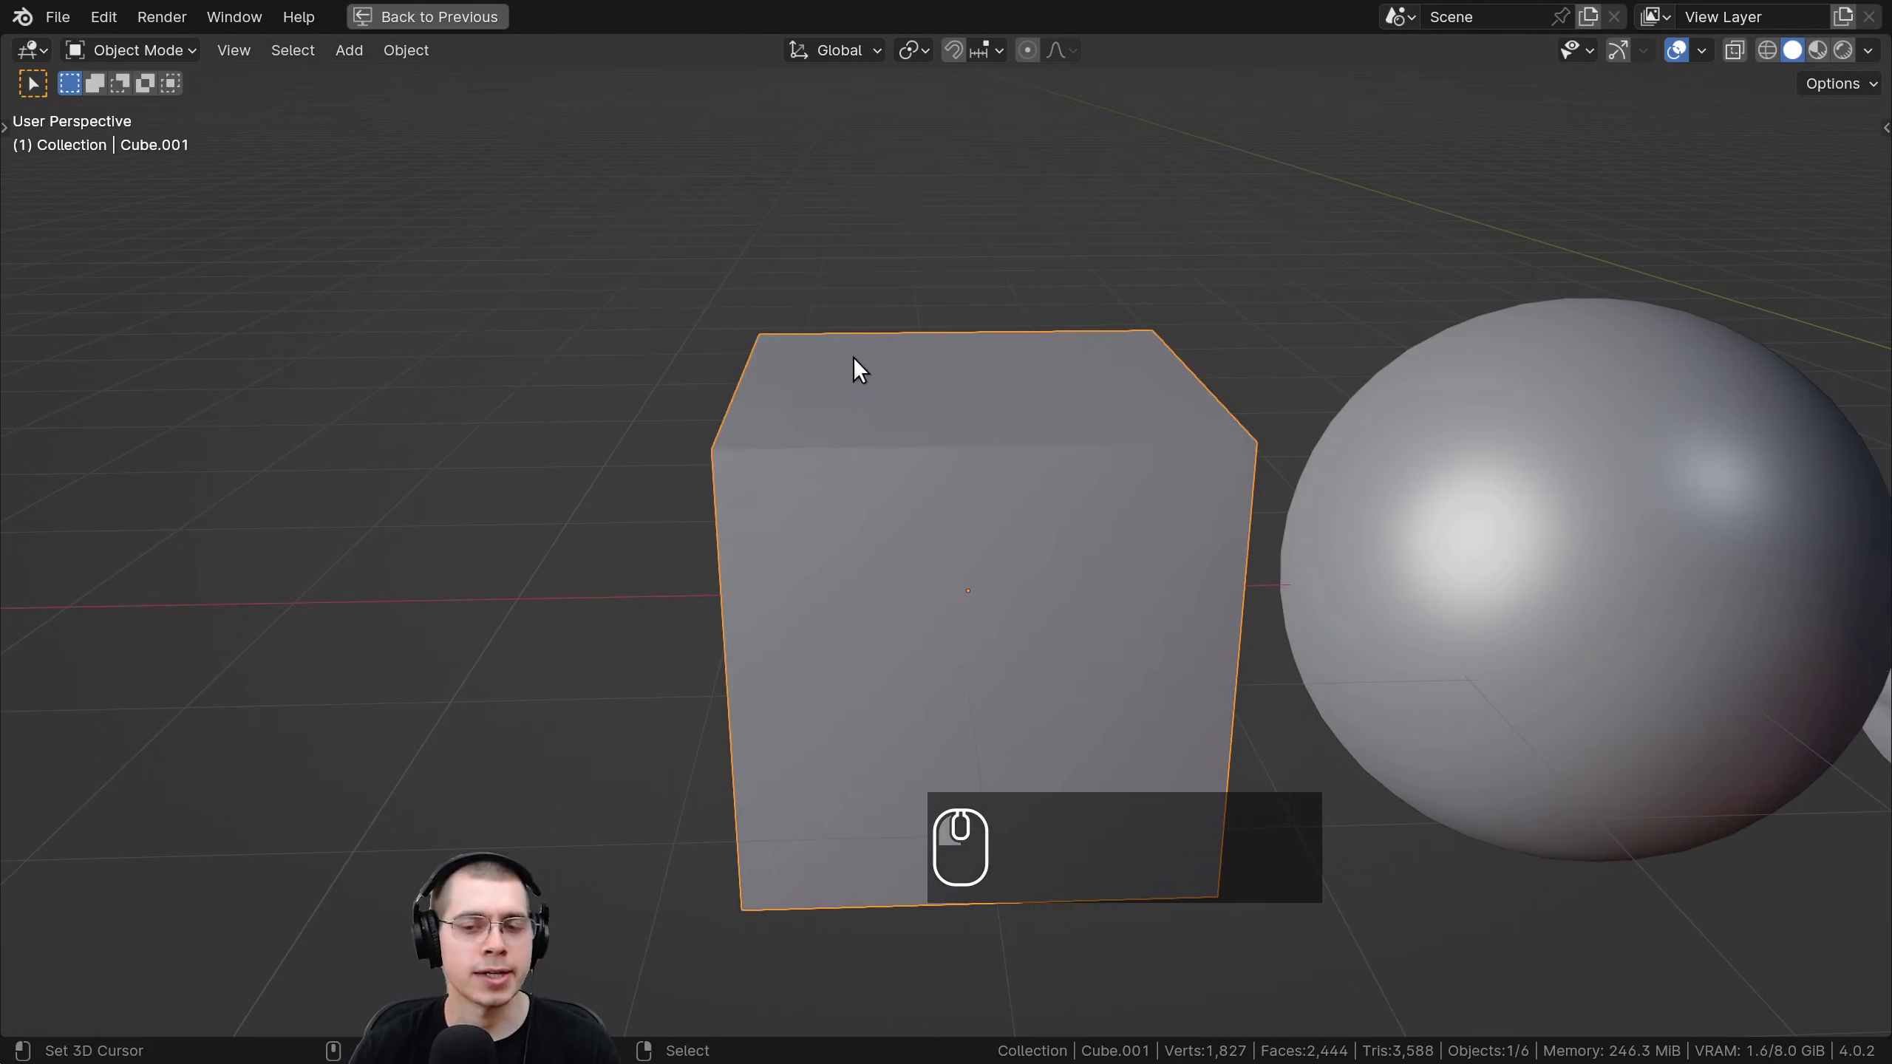
{"action": "middle_click_drag", "start_coordinate": [1174, 354], "coordinate": [1070, 395]}
{"action": "scroll", "coordinate": [1109, 445], "scroll_direction": "up", "scroll_amount": 2}
{"action": "key", "text": "w"}
{"action": "left_click", "coordinate": [979, 362]}
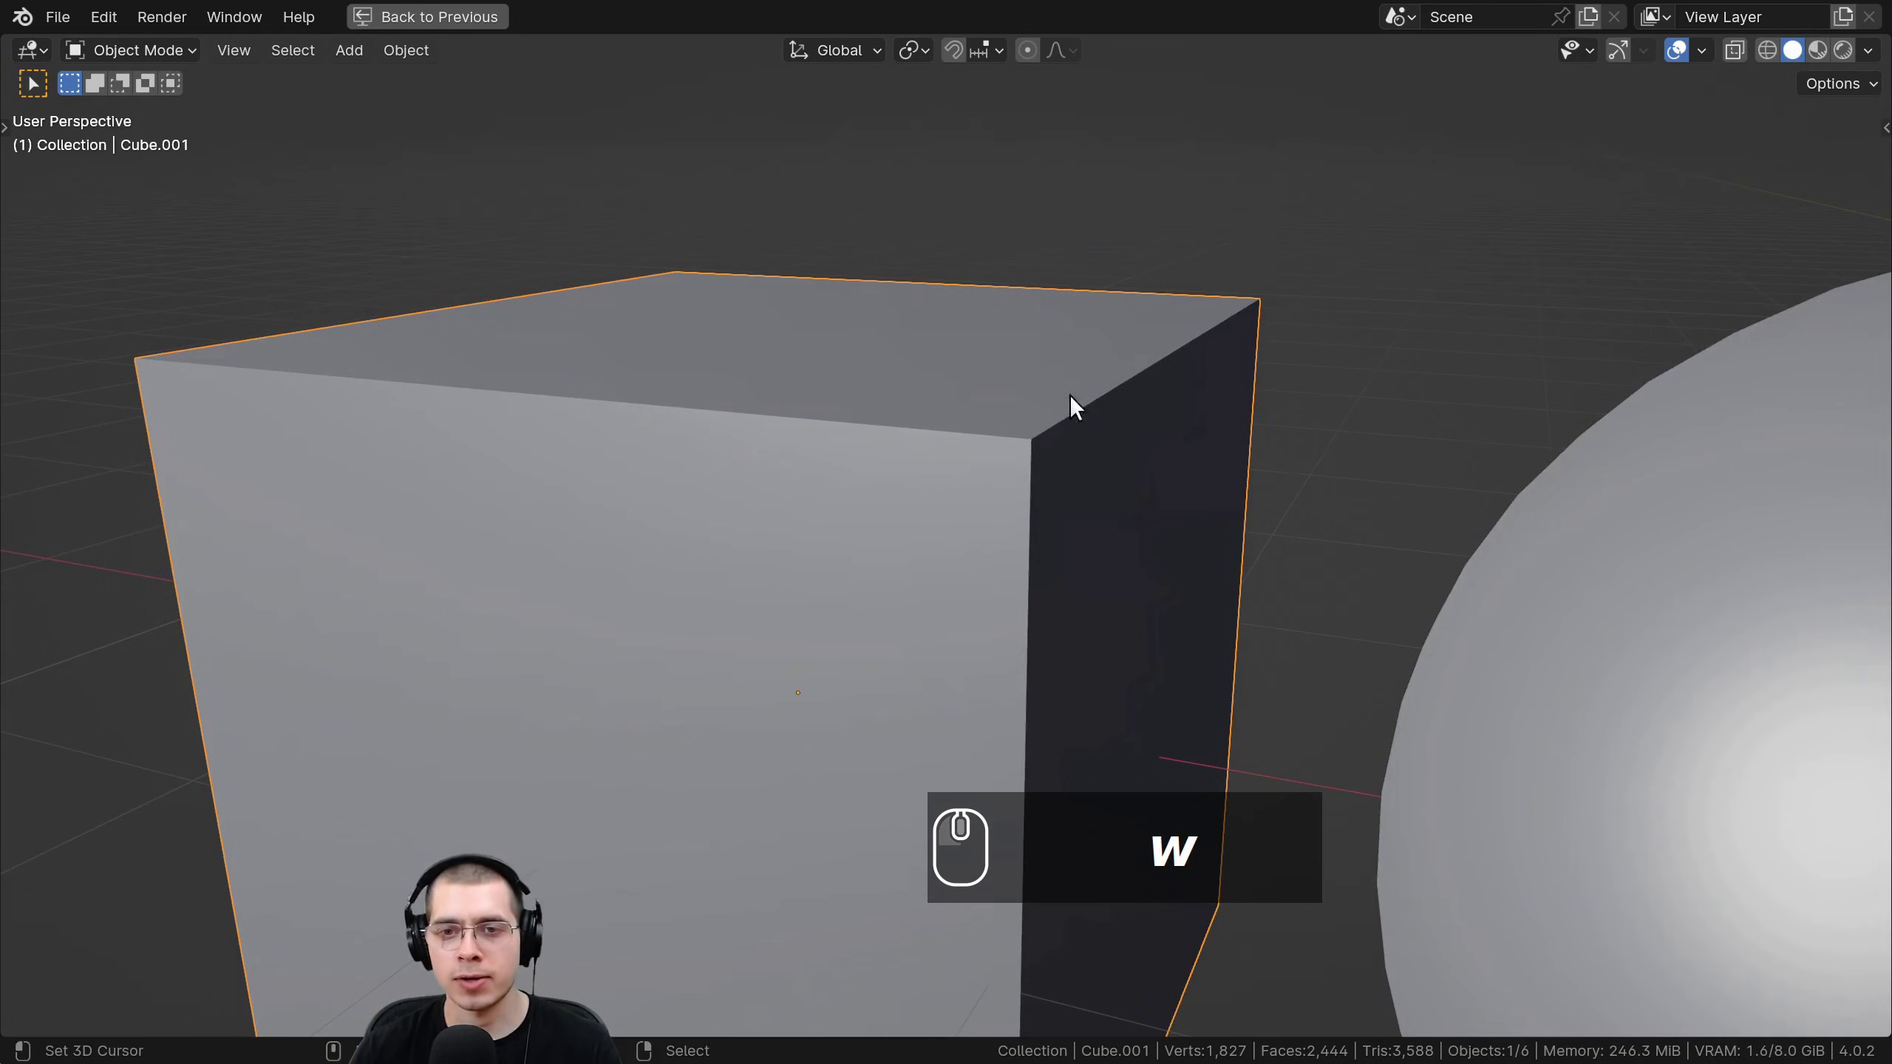
Select the icosphere beside the cube, apply Shade Flat to it, and view its faceted surface up close.
{"action": "scroll", "coordinate": [922, 346], "scroll_direction": "down", "scroll_amount": 3}
{"action": "middle_click_drag", "start_coordinate": [923, 346], "coordinate": [990, 365]}
{"action": "right_click", "coordinate": [1297, 507]}
{"action": "middle_click_drag", "start_coordinate": [1296, 507], "coordinate": [894, 388], "text": "shift"}
{"action": "scroll", "coordinate": [893, 374], "scroll_direction": "up", "scroll_amount": 1}
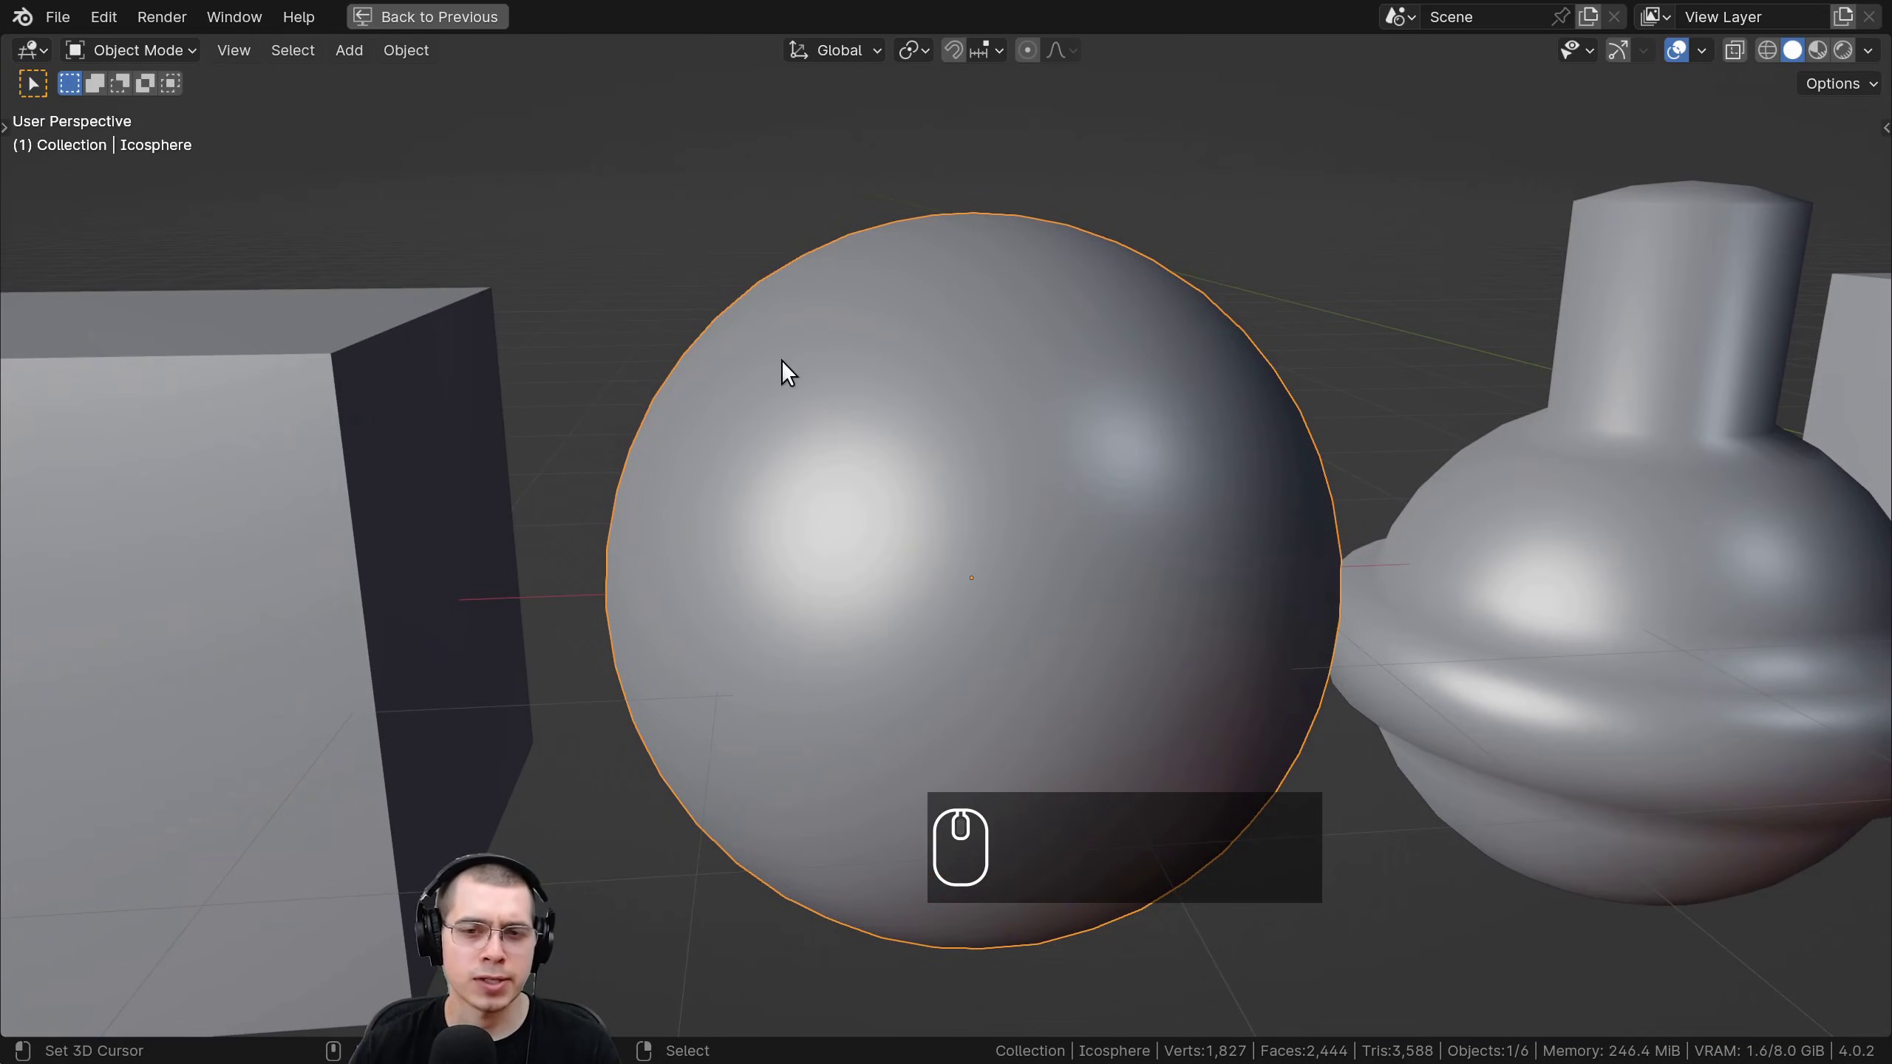
{"action": "key", "text": "w"}
{"action": "left_click", "coordinate": [760, 365]}
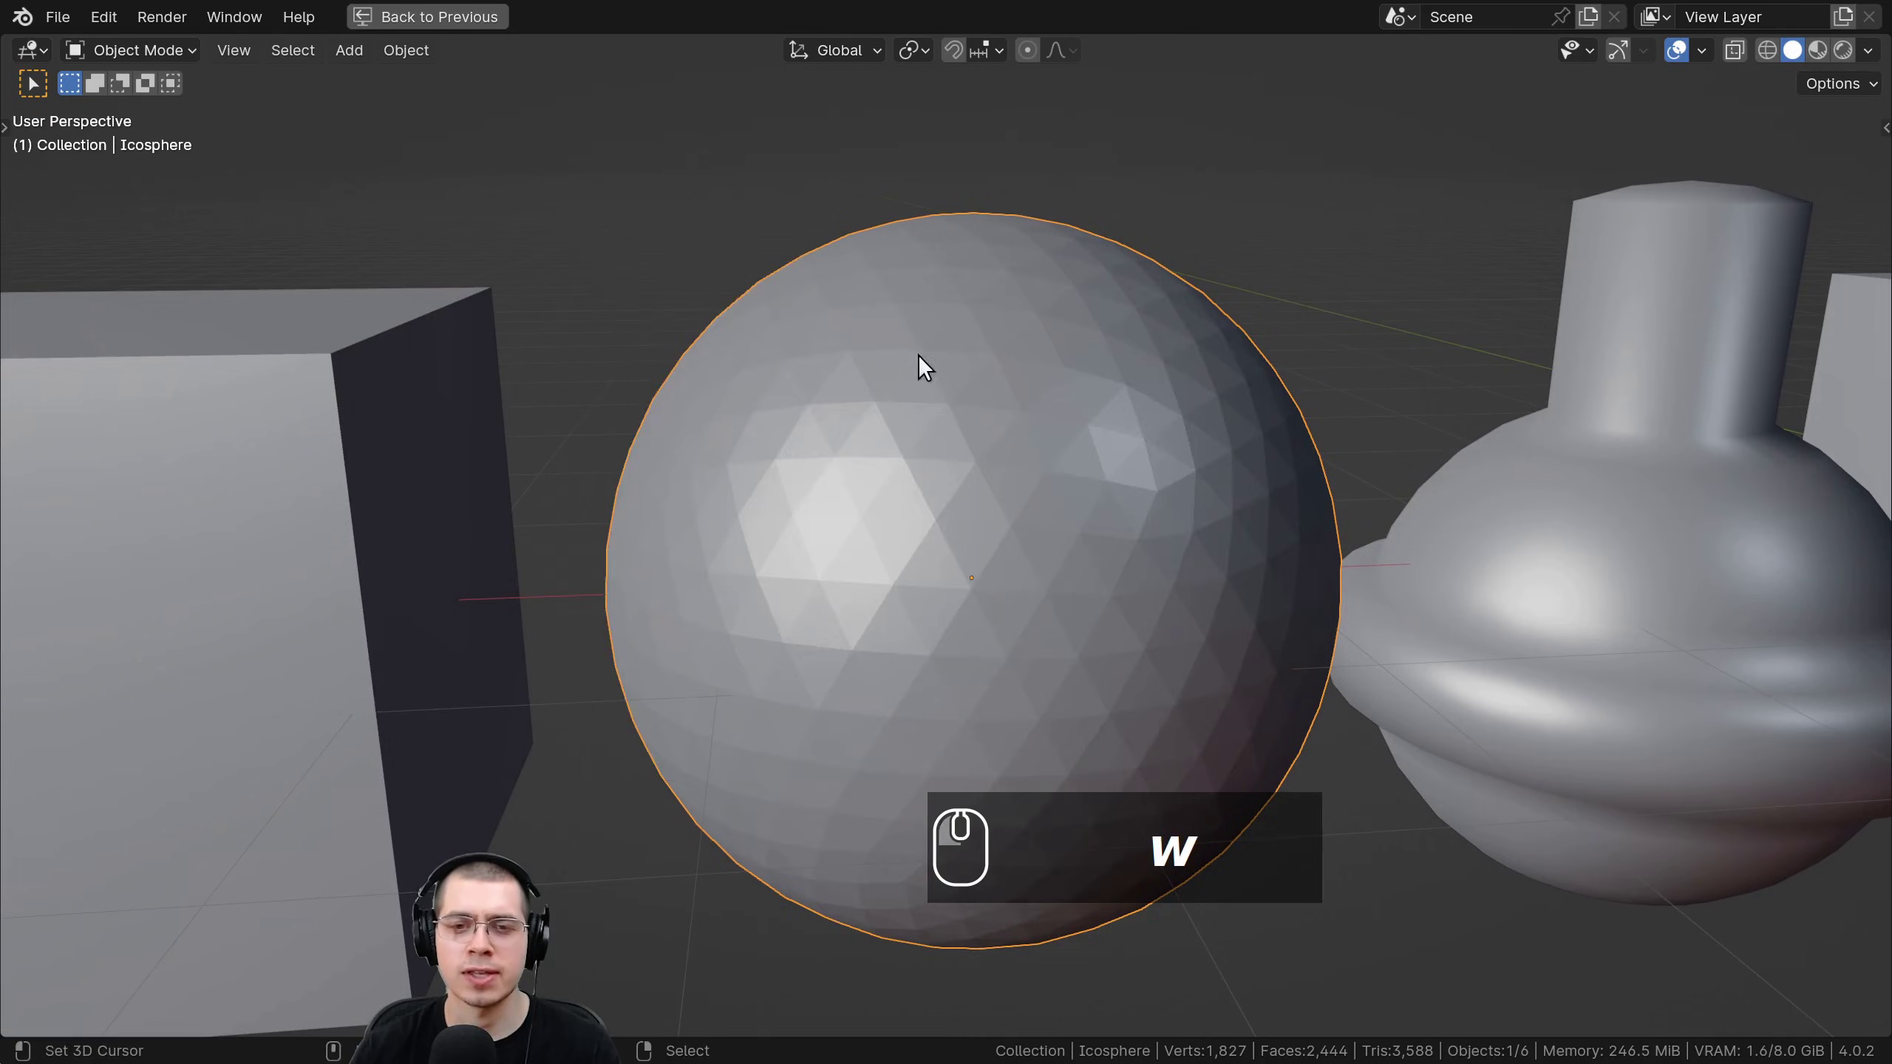
{"action": "scroll", "coordinate": [967, 439], "scroll_direction": "up", "scroll_amount": 2}
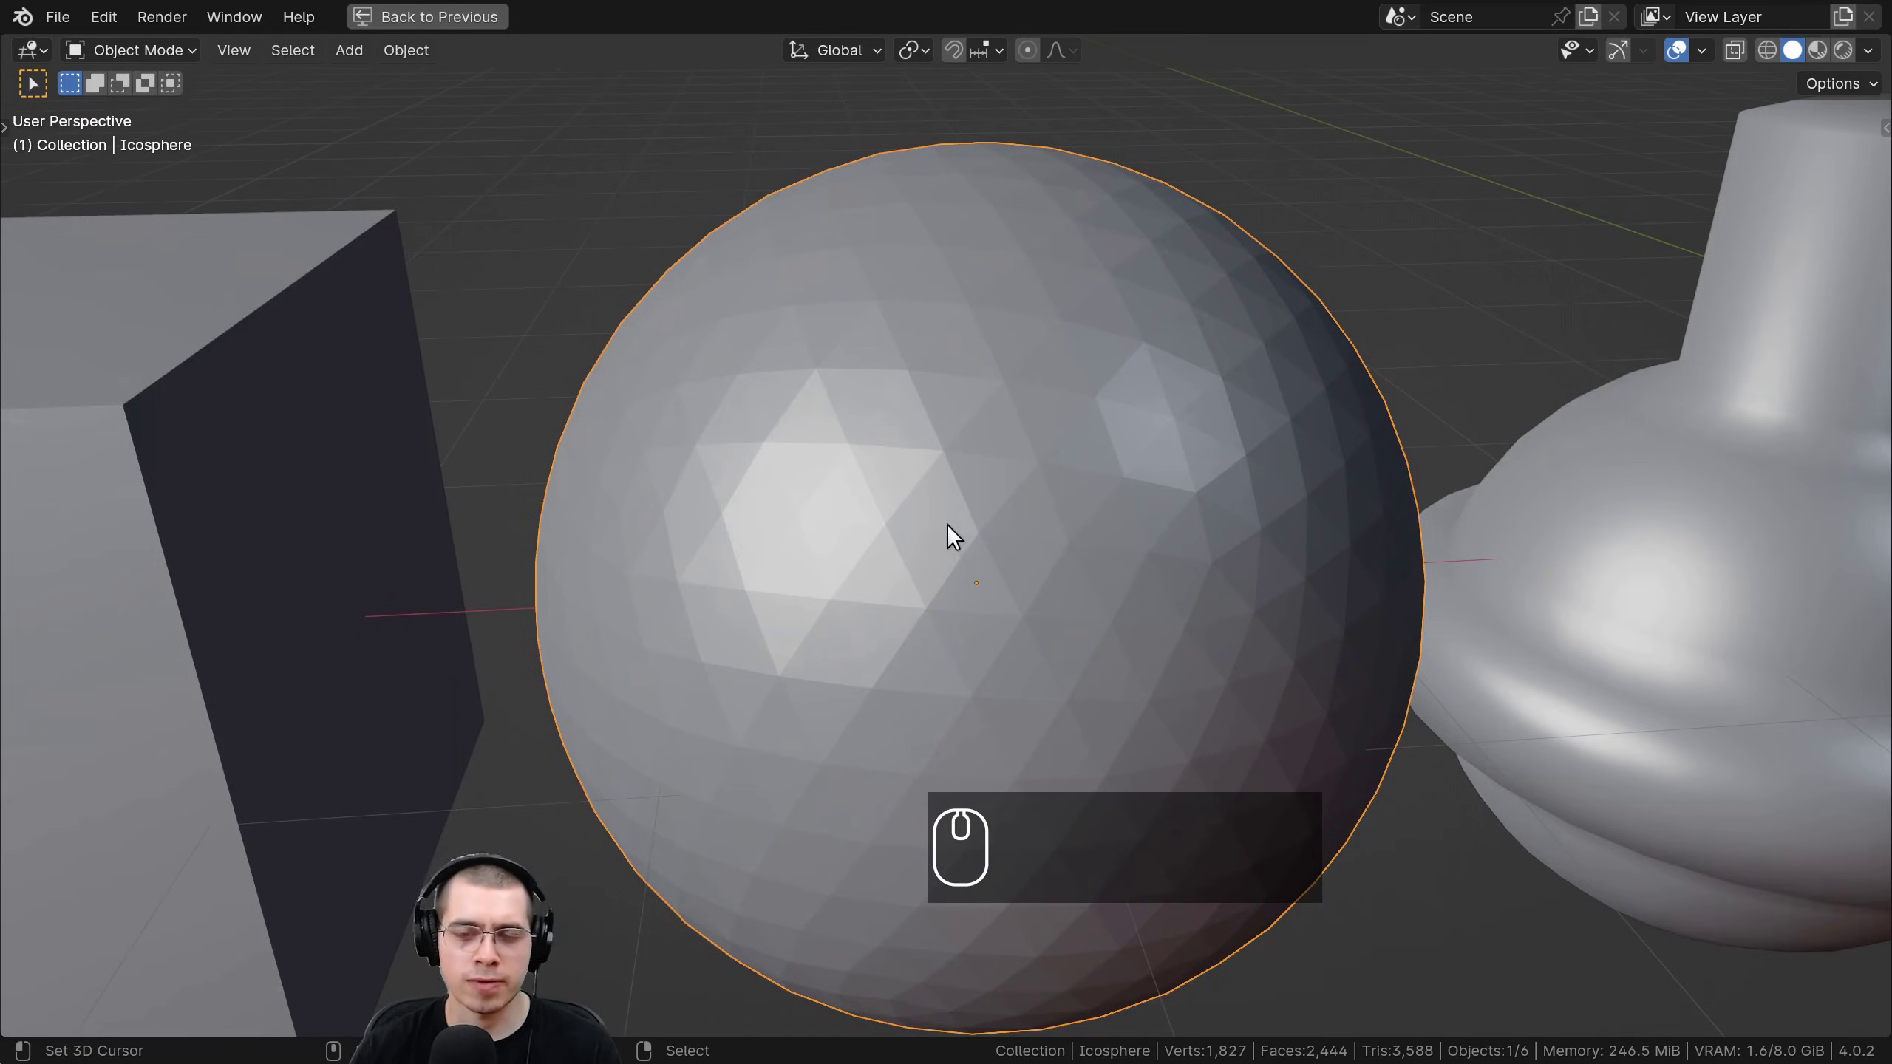
{"action": "scroll", "coordinate": [904, 506], "scroll_direction": "down", "scroll_amount": 2}
Apply Shade Auto Smooth to the flat-shaded ringed sphere.
{"action": "middle_click_drag", "start_coordinate": [978, 567], "coordinate": [792, 375]}
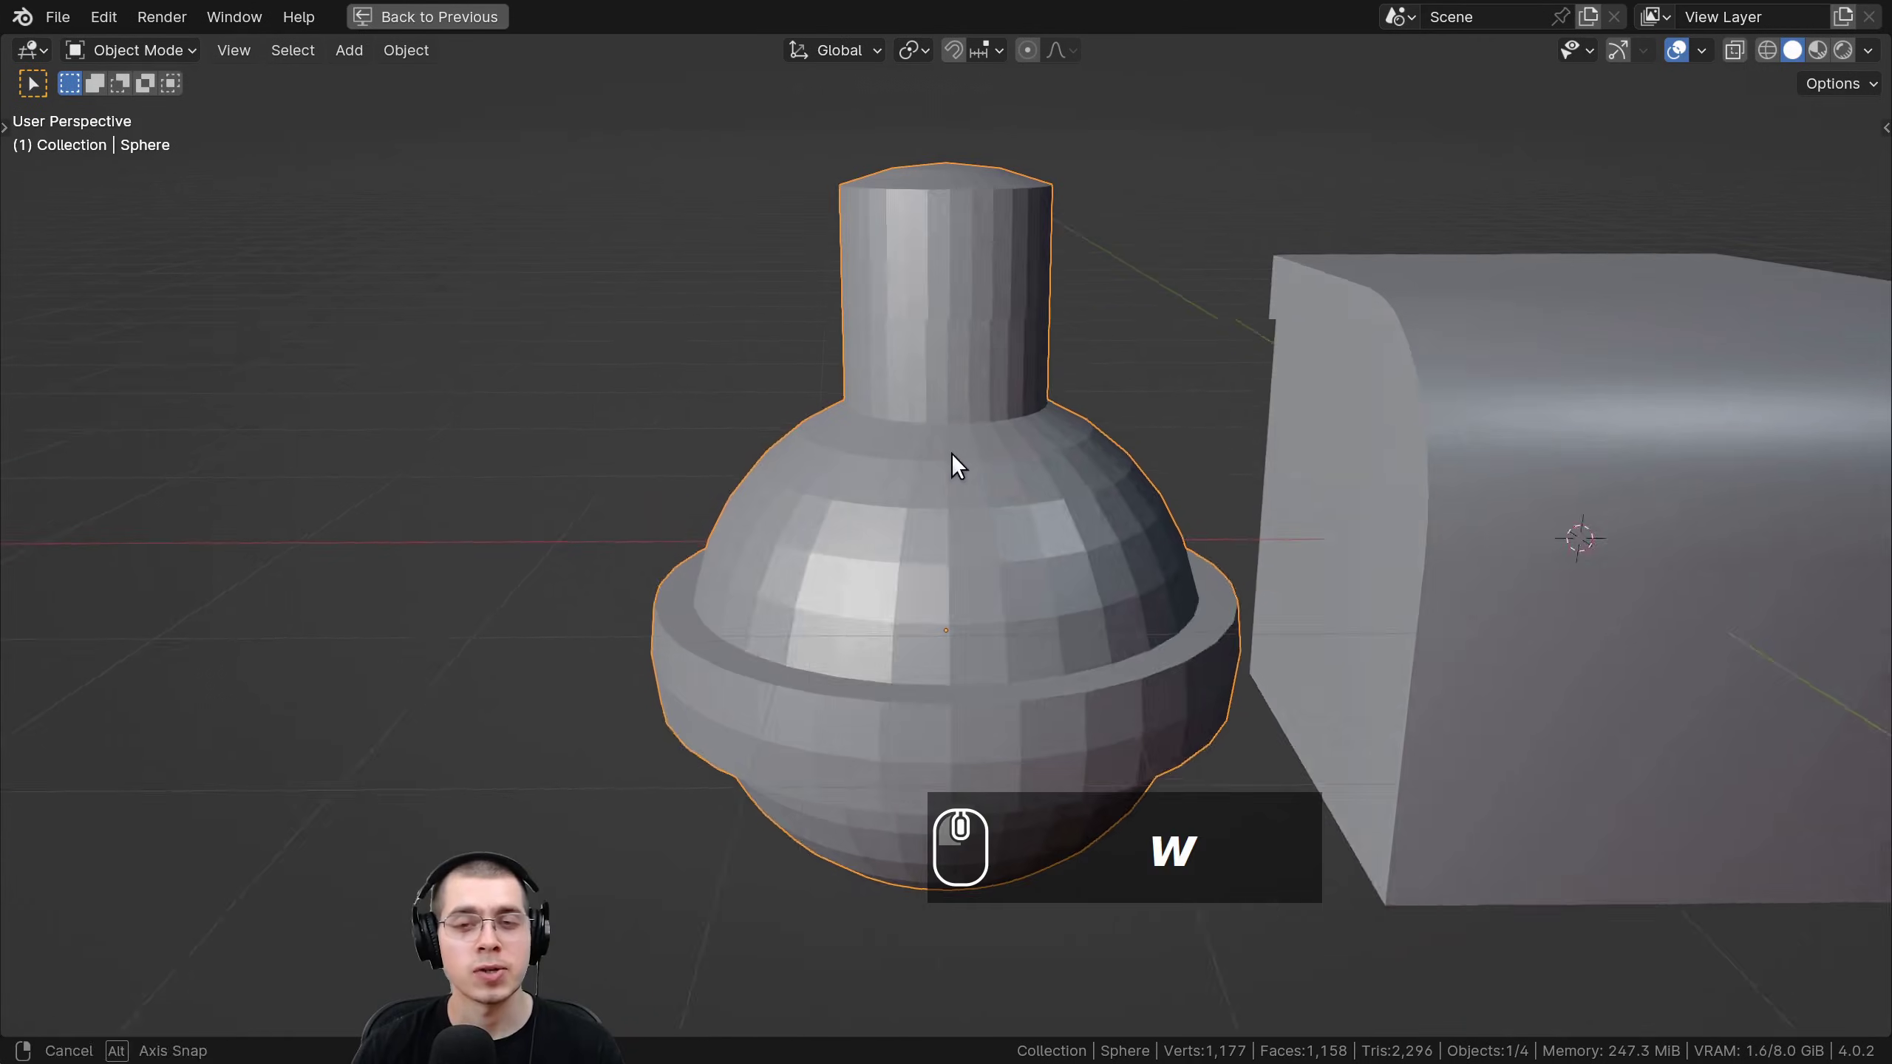
{"action": "scroll", "coordinate": [960, 451], "scroll_direction": "up", "scroll_amount": 3, "text": "shift"}
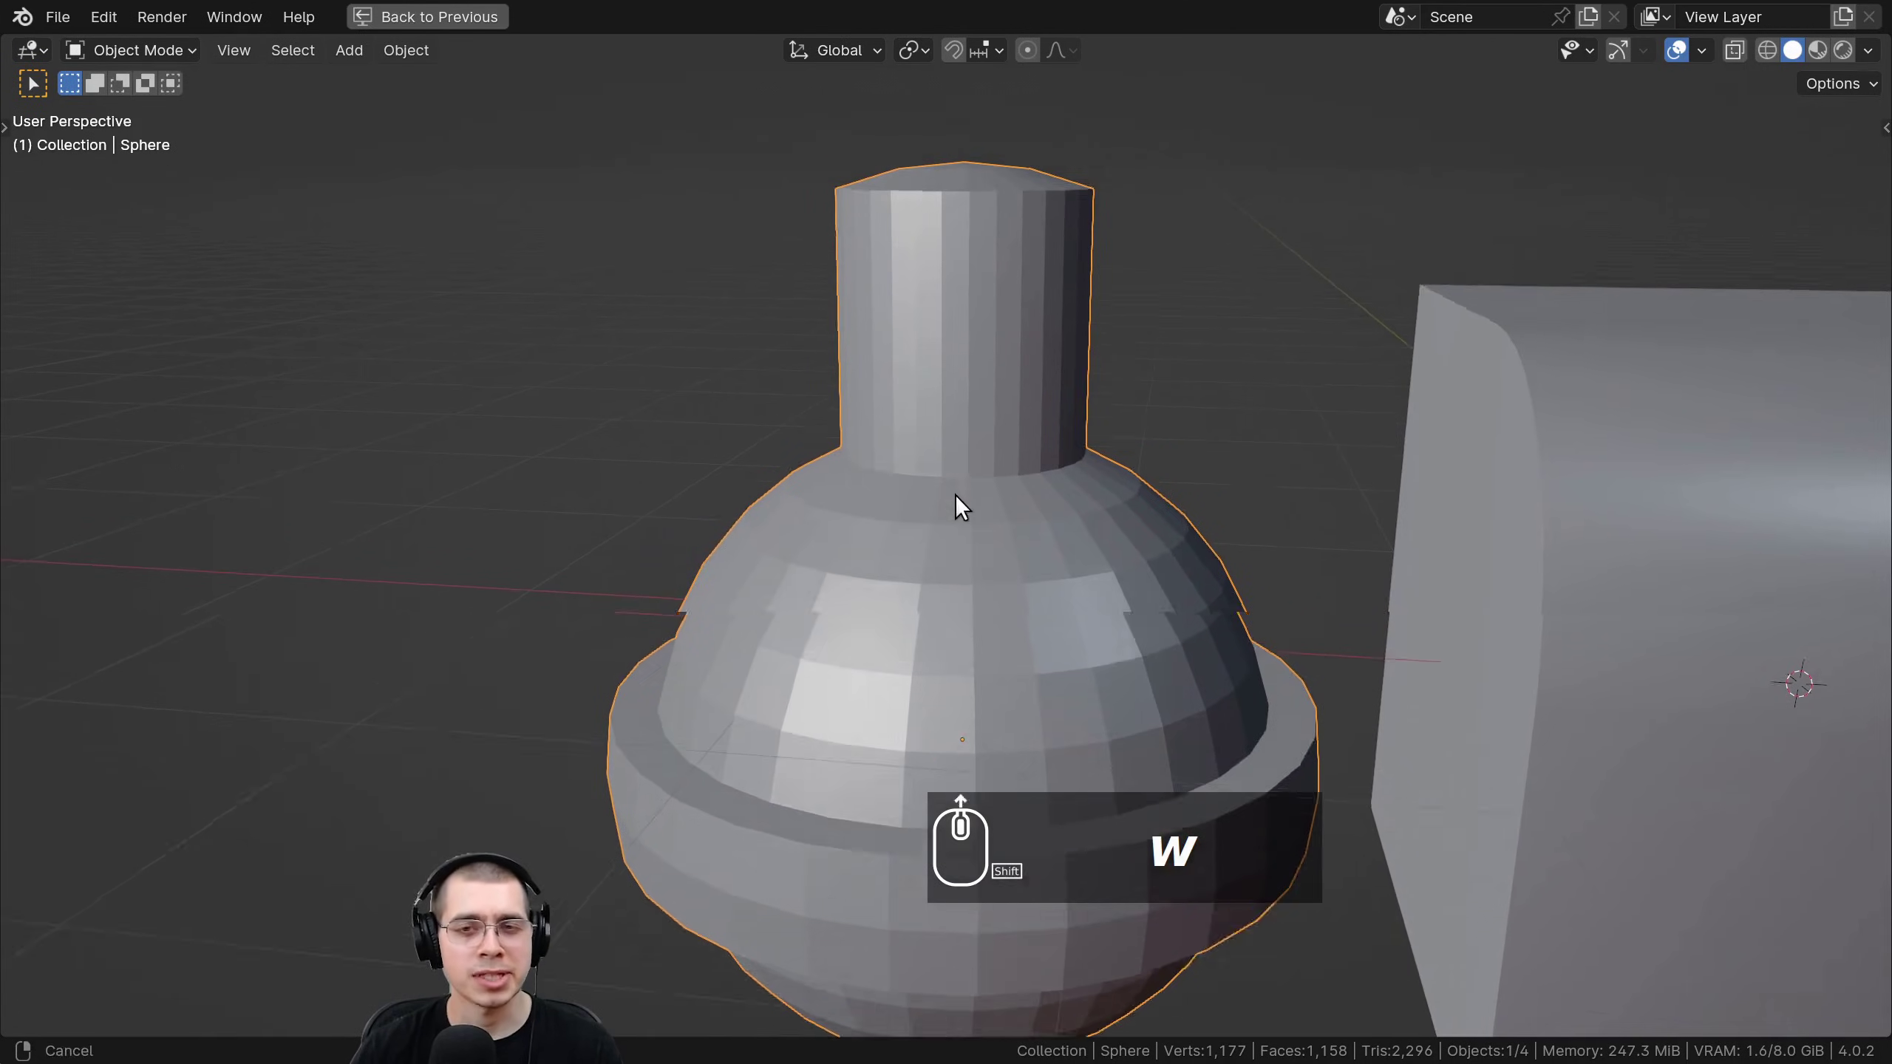
{"action": "middle_click_drag", "start_coordinate": [955, 494], "coordinate": [952, 538], "text": "shift"}
{"action": "scroll", "coordinate": [952, 538], "scroll_direction": "up", "scroll_amount": 1}
{"action": "middle_click_drag", "start_coordinate": [1029, 438], "coordinate": [1000, 350], "text": "shift"}
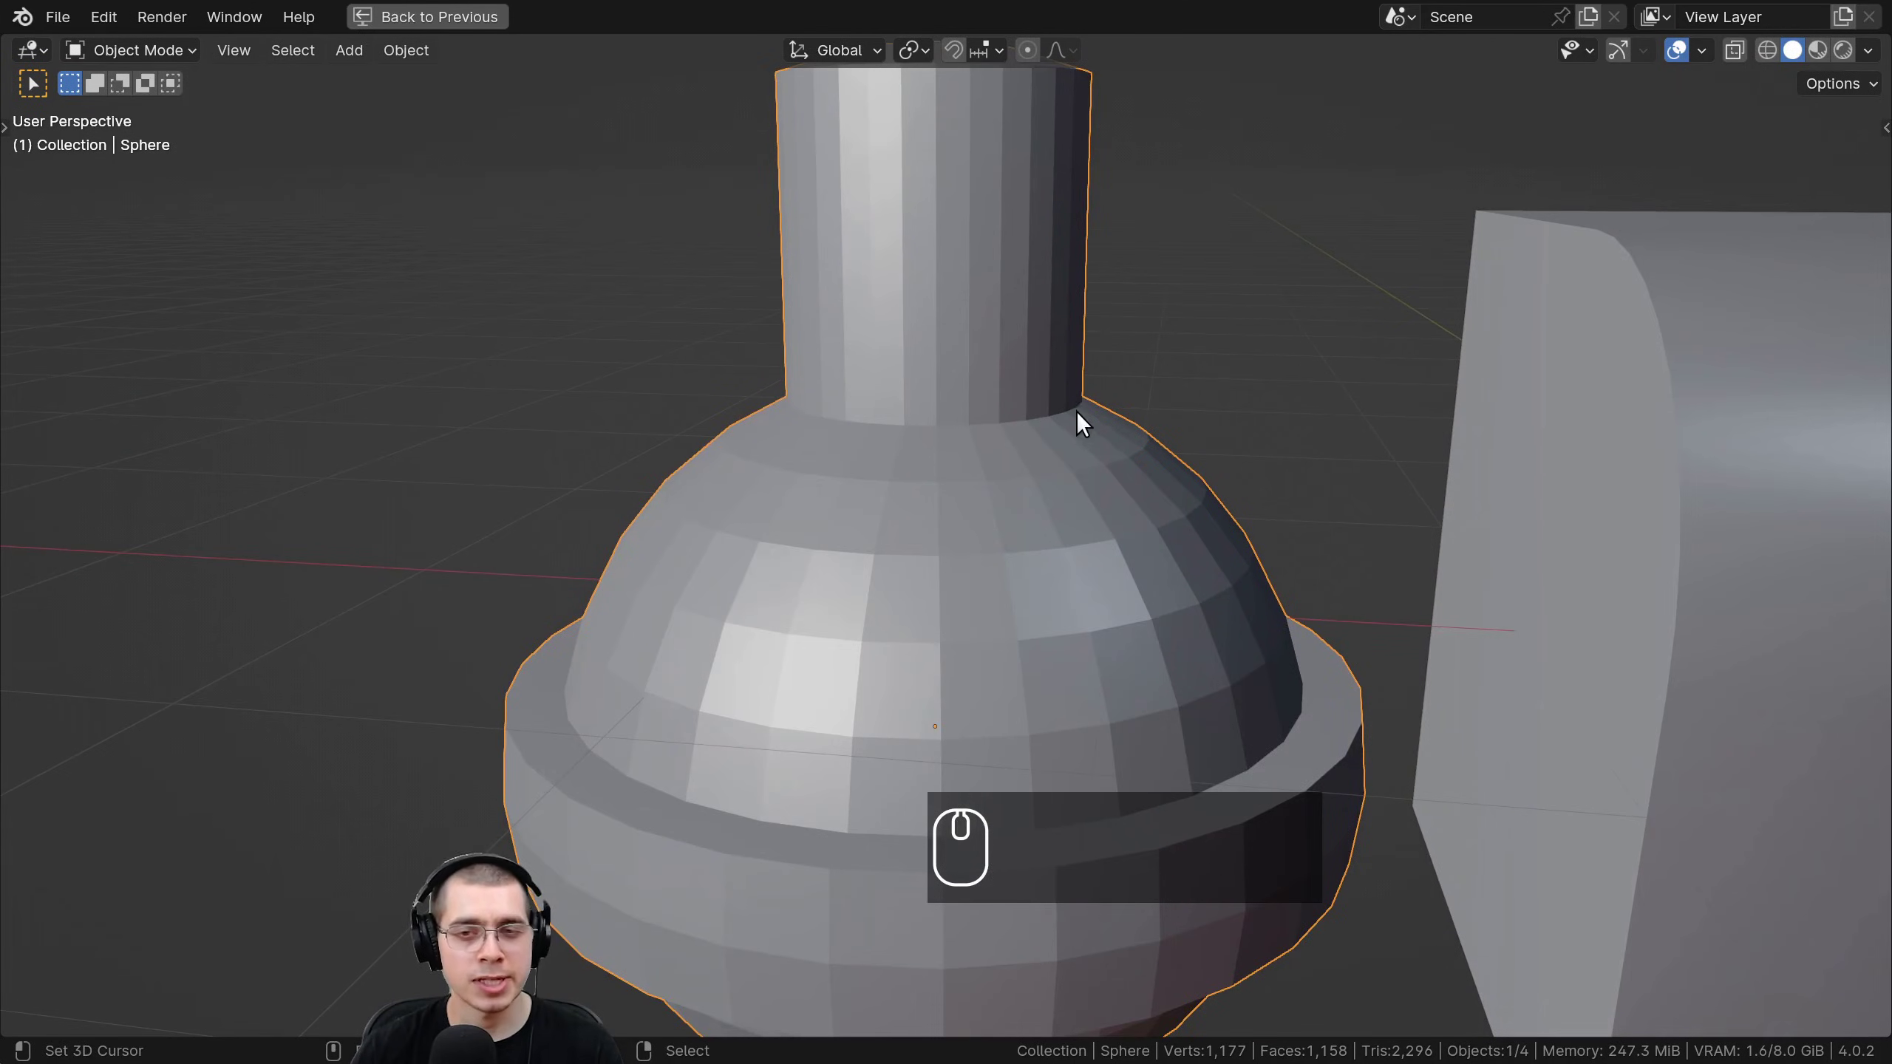
{"action": "middle_click_drag", "start_coordinate": [1076, 411], "coordinate": [1037, 233], "text": "shift"}
{"action": "scroll", "coordinate": [1037, 285], "scroll_direction": "down", "scroll_amount": 1}
{"action": "scroll", "coordinate": [1039, 239], "scroll_direction": "up", "scroll_amount": 2}
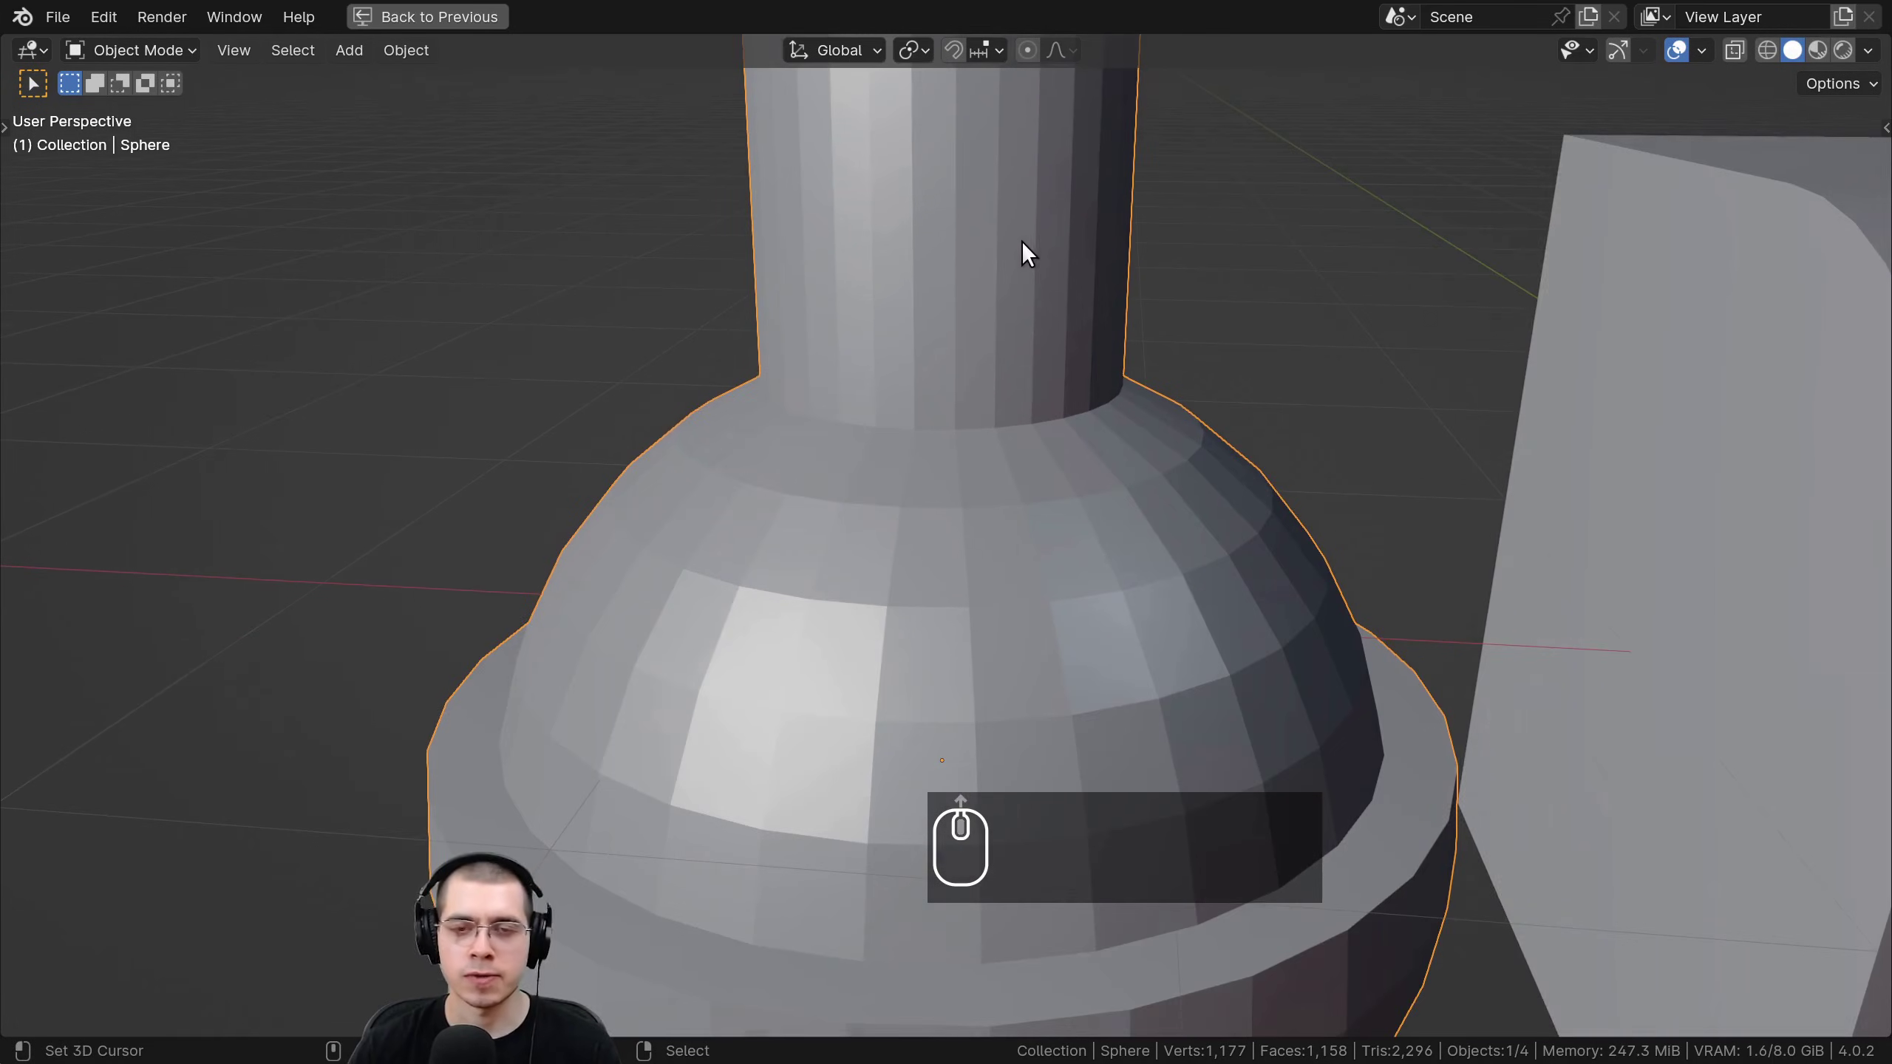
{"action": "key", "text": "w"}
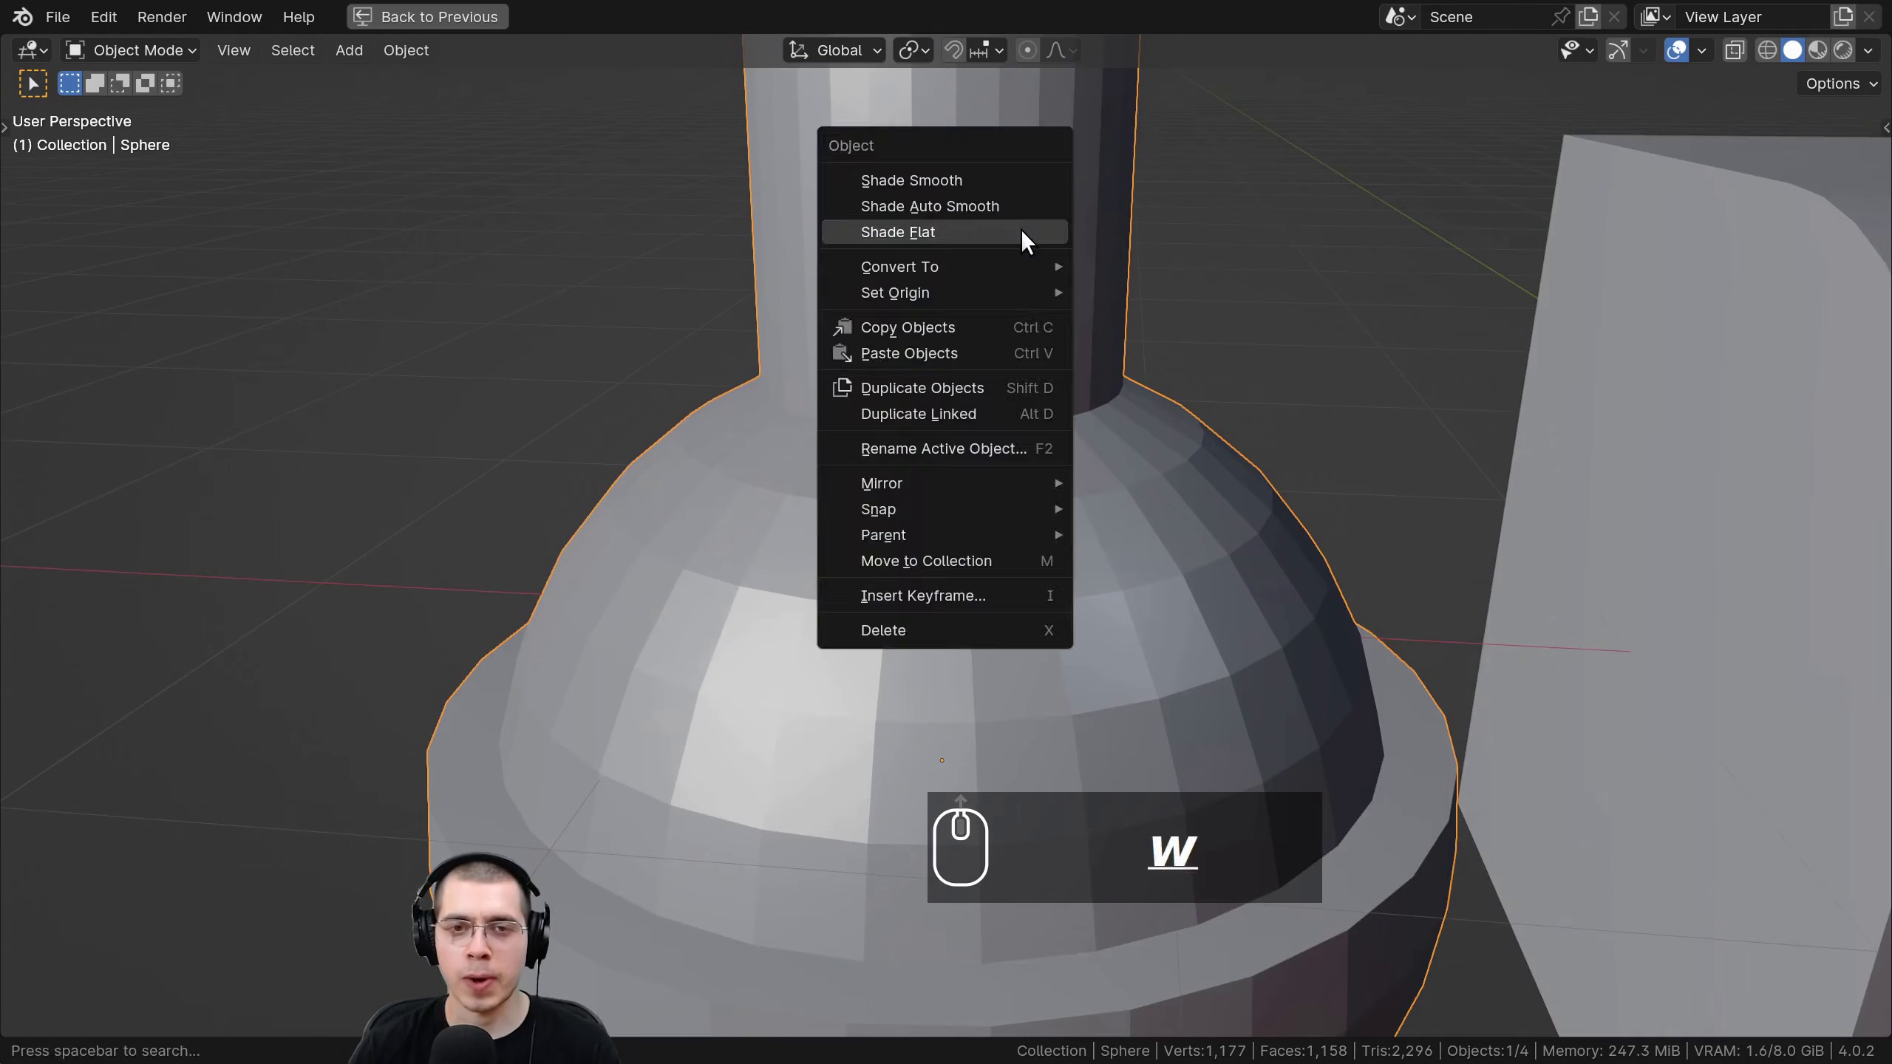
{"action": "left_click", "coordinate": [911, 204]}
Examine the auto-smoothed ringed sphere around its neck joint, the neck's top edge and the ring's edges.
{"action": "middle_click_drag", "start_coordinate": [1164, 512], "coordinate": [1005, 355], "text": "shift"}
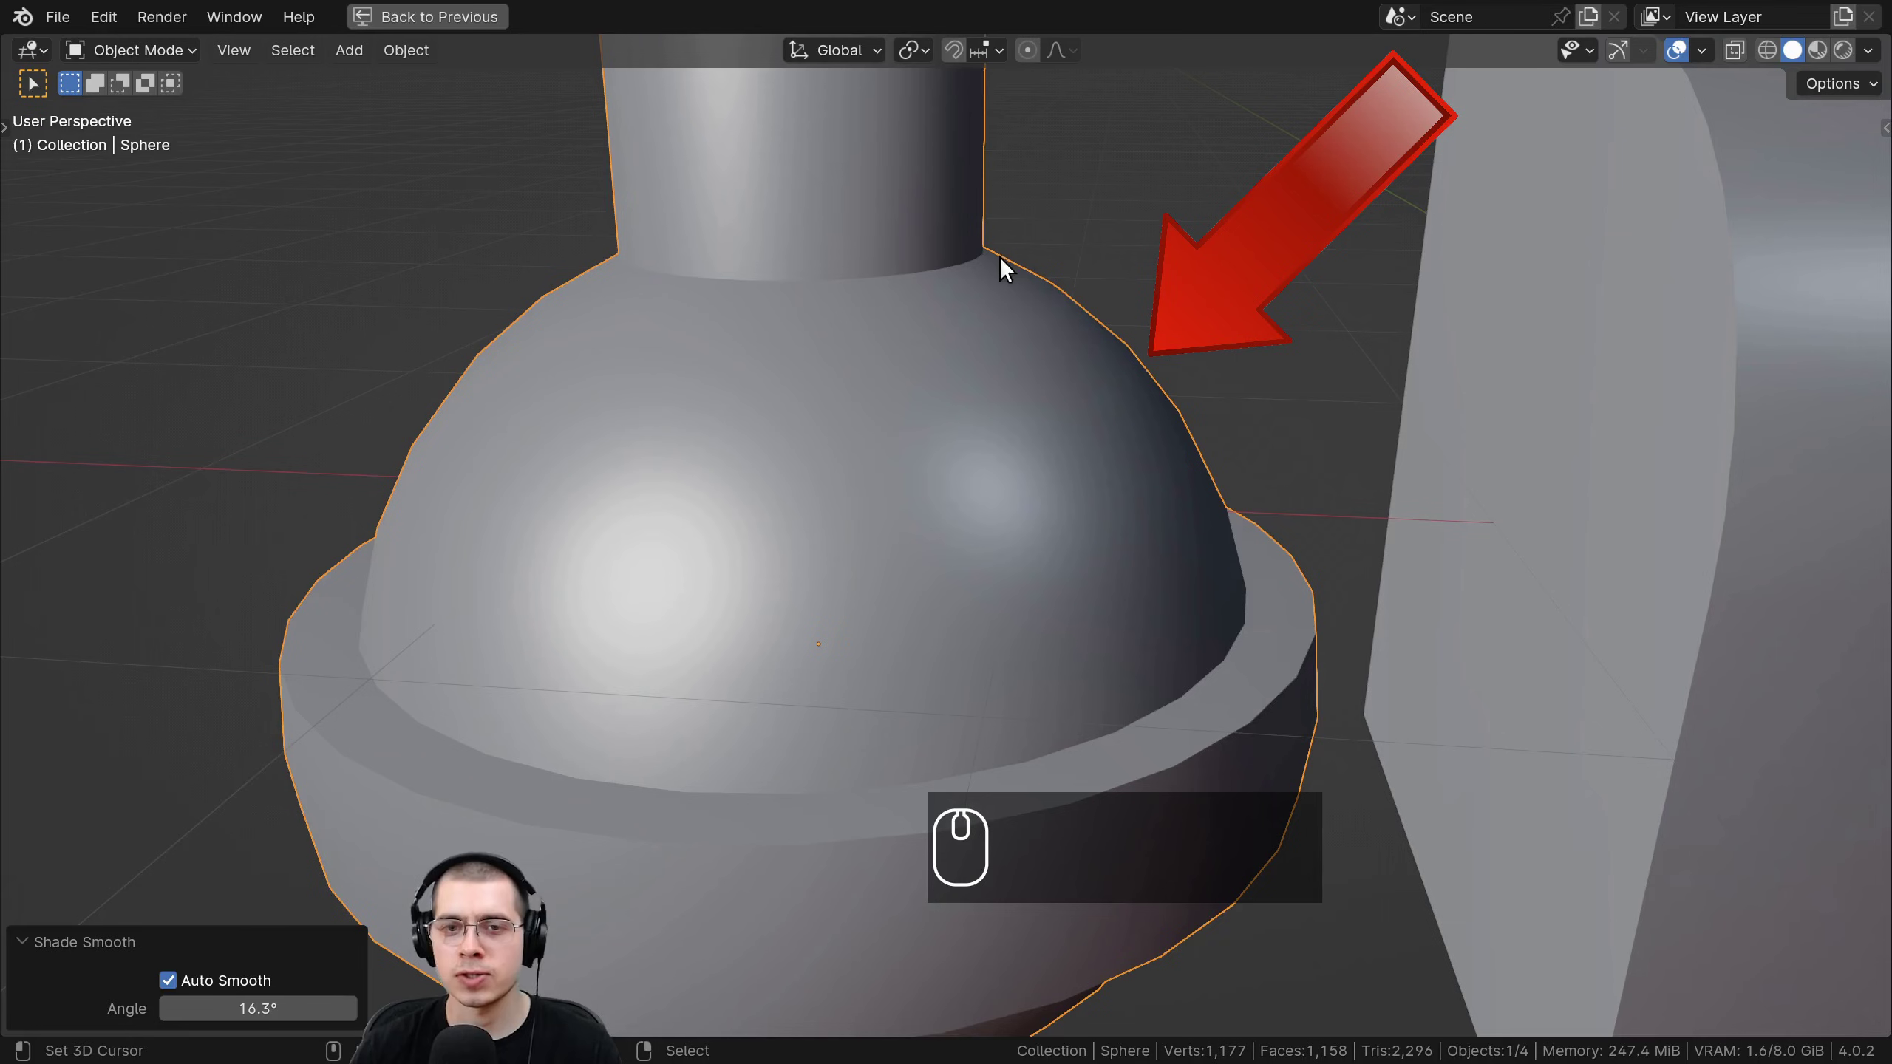
{"action": "mouse_move", "coordinate": [1027, 356]}
{"action": "middle_mouse_down", "text": "shift"}
{"action": "mouse_move", "coordinate": [1084, 497]}
{"action": "mouse_move", "coordinate": [1112, 480]}
{"action": "mouse_move", "coordinate": [1059, 424]}
{"action": "mouse_move", "coordinate": [982, 533]}
{"action": "mouse_move", "coordinate": [999, 569]}
{"action": "middle_mouse_up", "text": "shift"}
{"action": "scroll", "coordinate": [1112, 480], "scroll_direction": "up", "scroll_amount": 1}
{"action": "scroll", "coordinate": [1042, 429], "scroll_direction": "down", "scroll_amount": 4}
{"action": "middle_click_drag", "start_coordinate": [999, 570], "coordinate": [1058, 515], "text": "shift"}
{"action": "scroll", "coordinate": [968, 492], "scroll_direction": "up", "scroll_amount": 4}
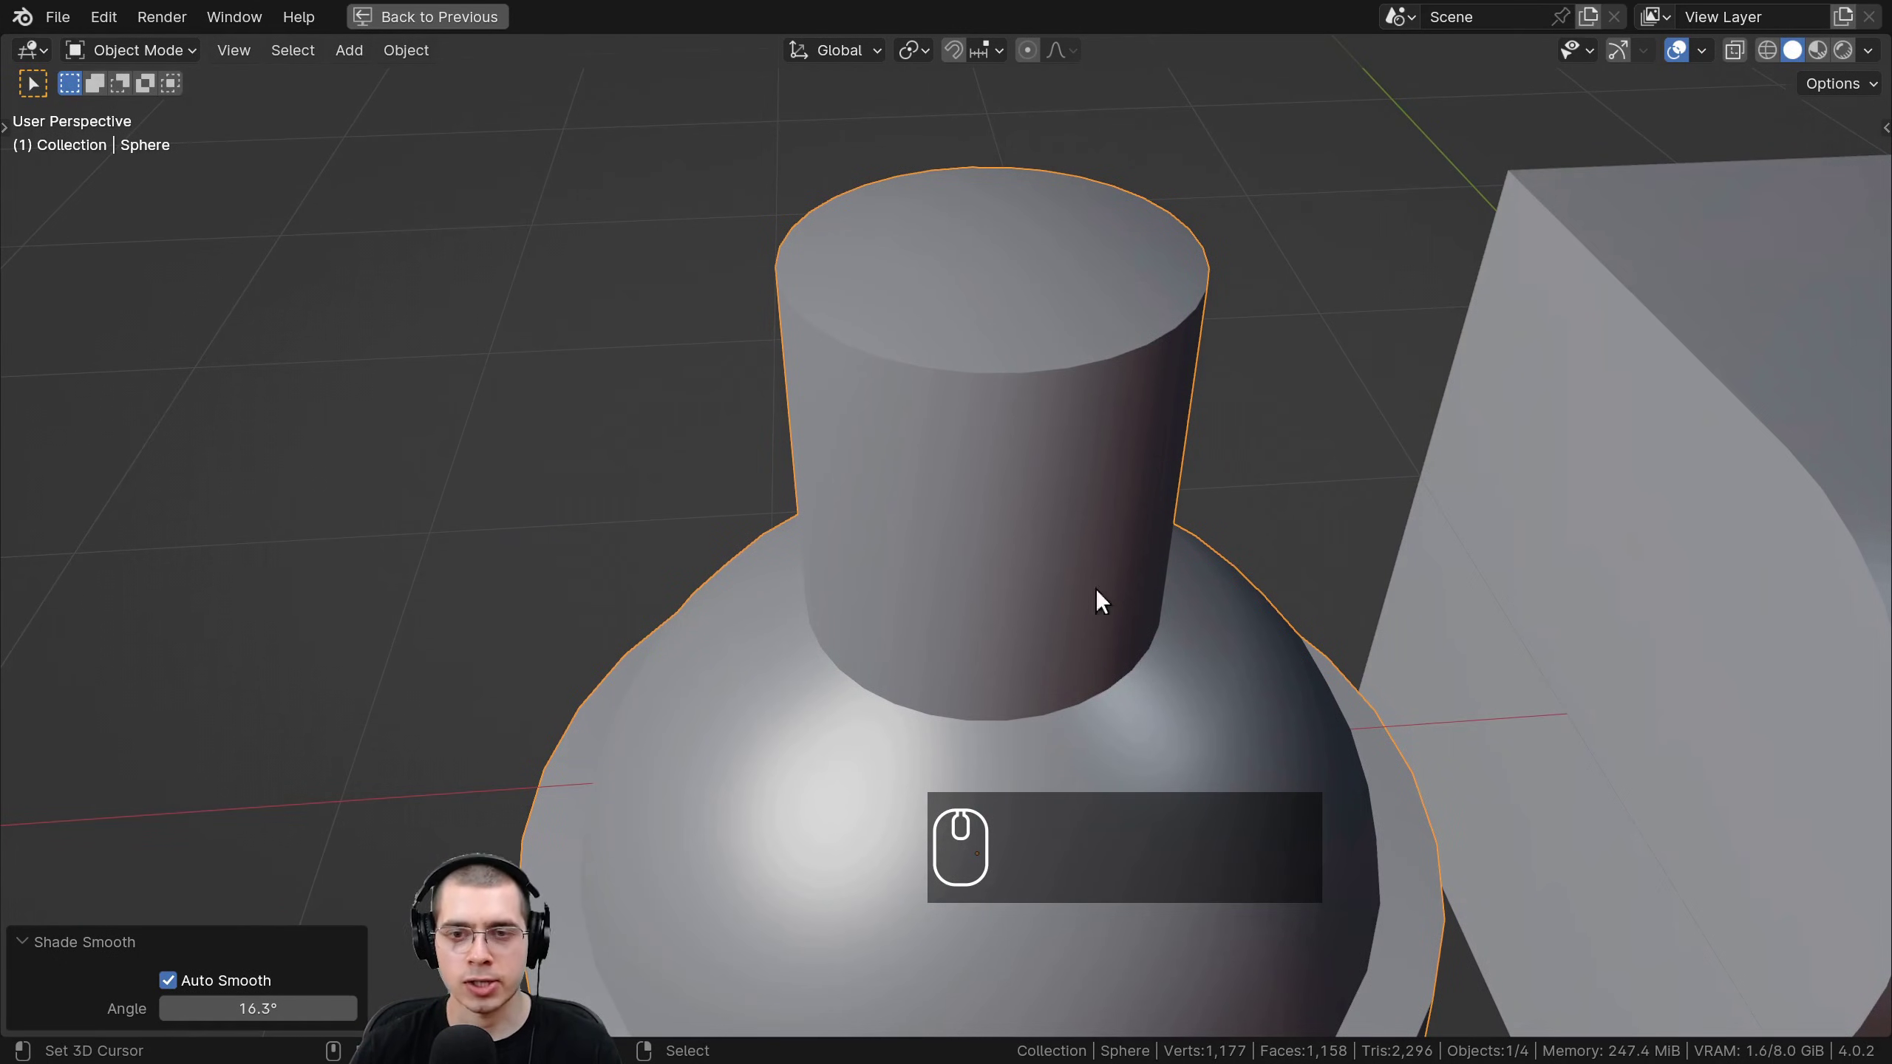
{"action": "middle_click_drag", "start_coordinate": [1095, 589], "coordinate": [1070, 376], "text": "shift"}
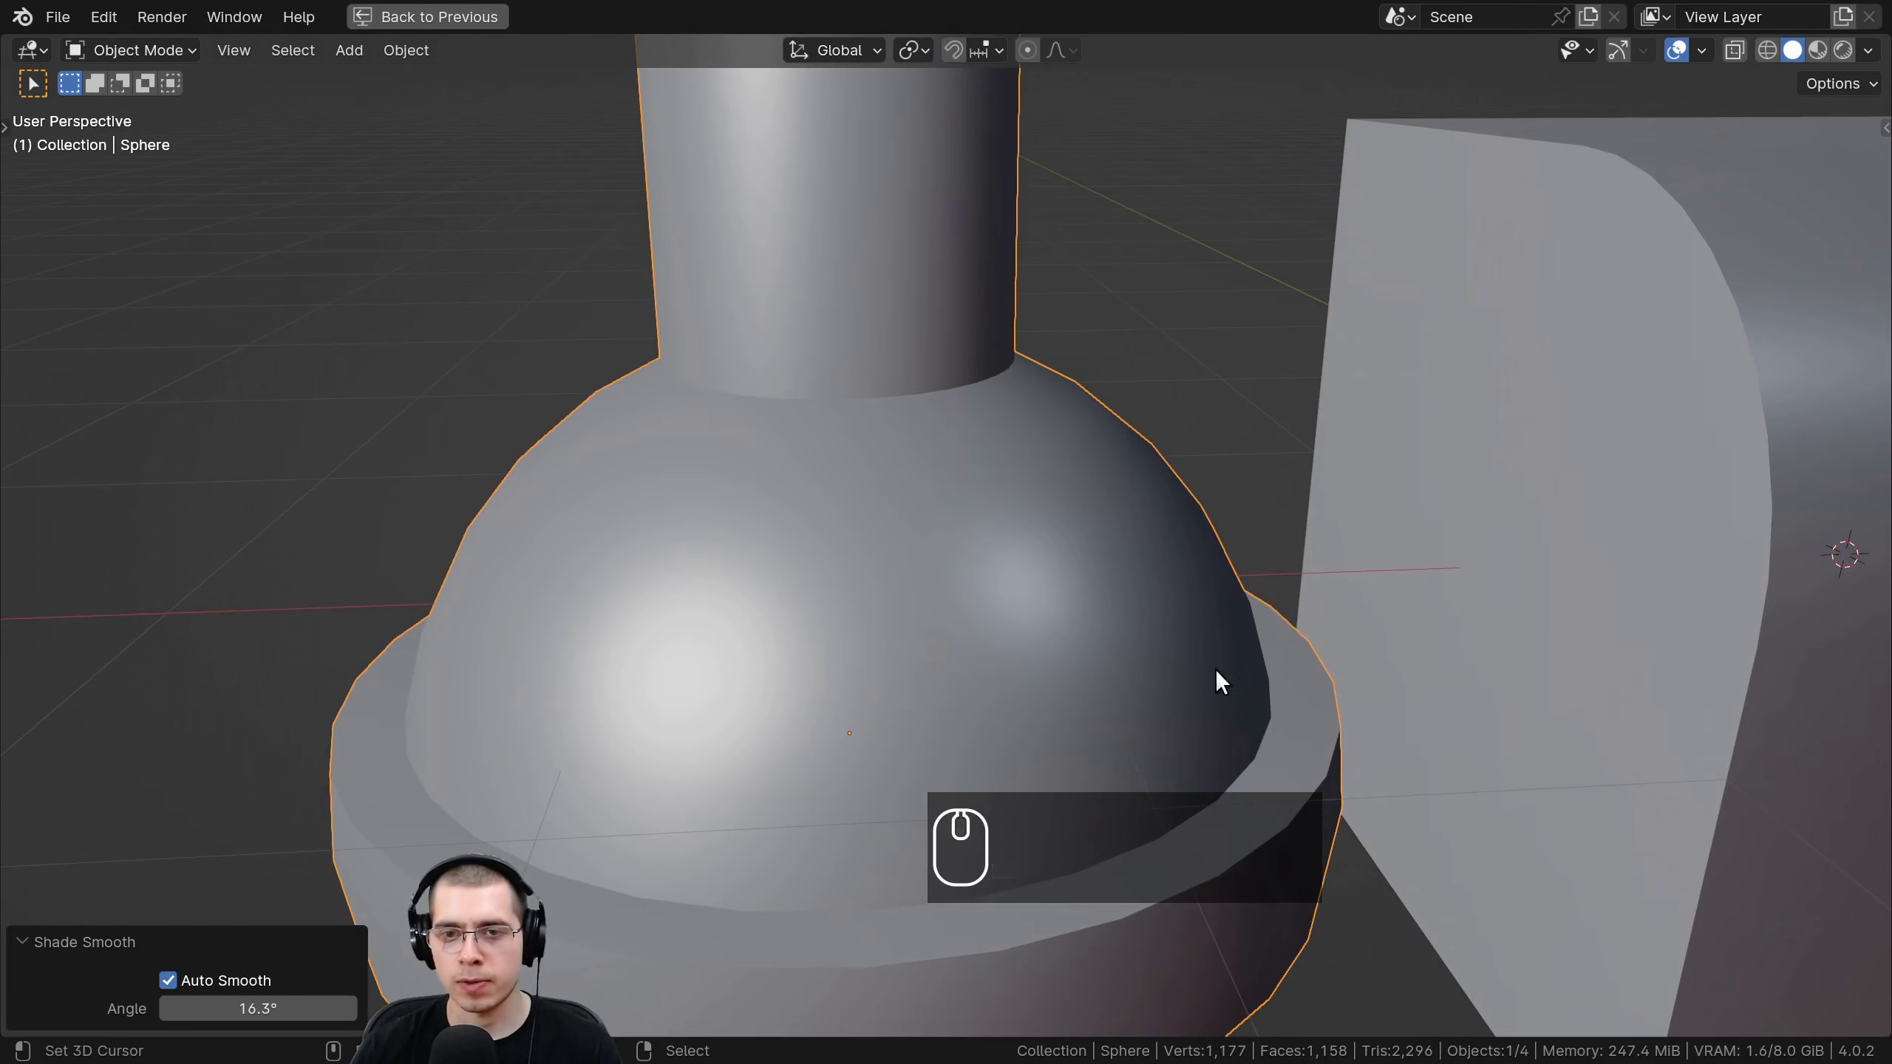
{"action": "scroll", "coordinate": [1163, 721], "scroll_direction": "down", "scroll_amount": 1}
{"action": "middle_click_drag", "start_coordinate": [1164, 721], "coordinate": [1090, 588], "text": "shift"}
{"action": "scroll", "coordinate": [1091, 587], "scroll_direction": "up", "scroll_amount": 2}
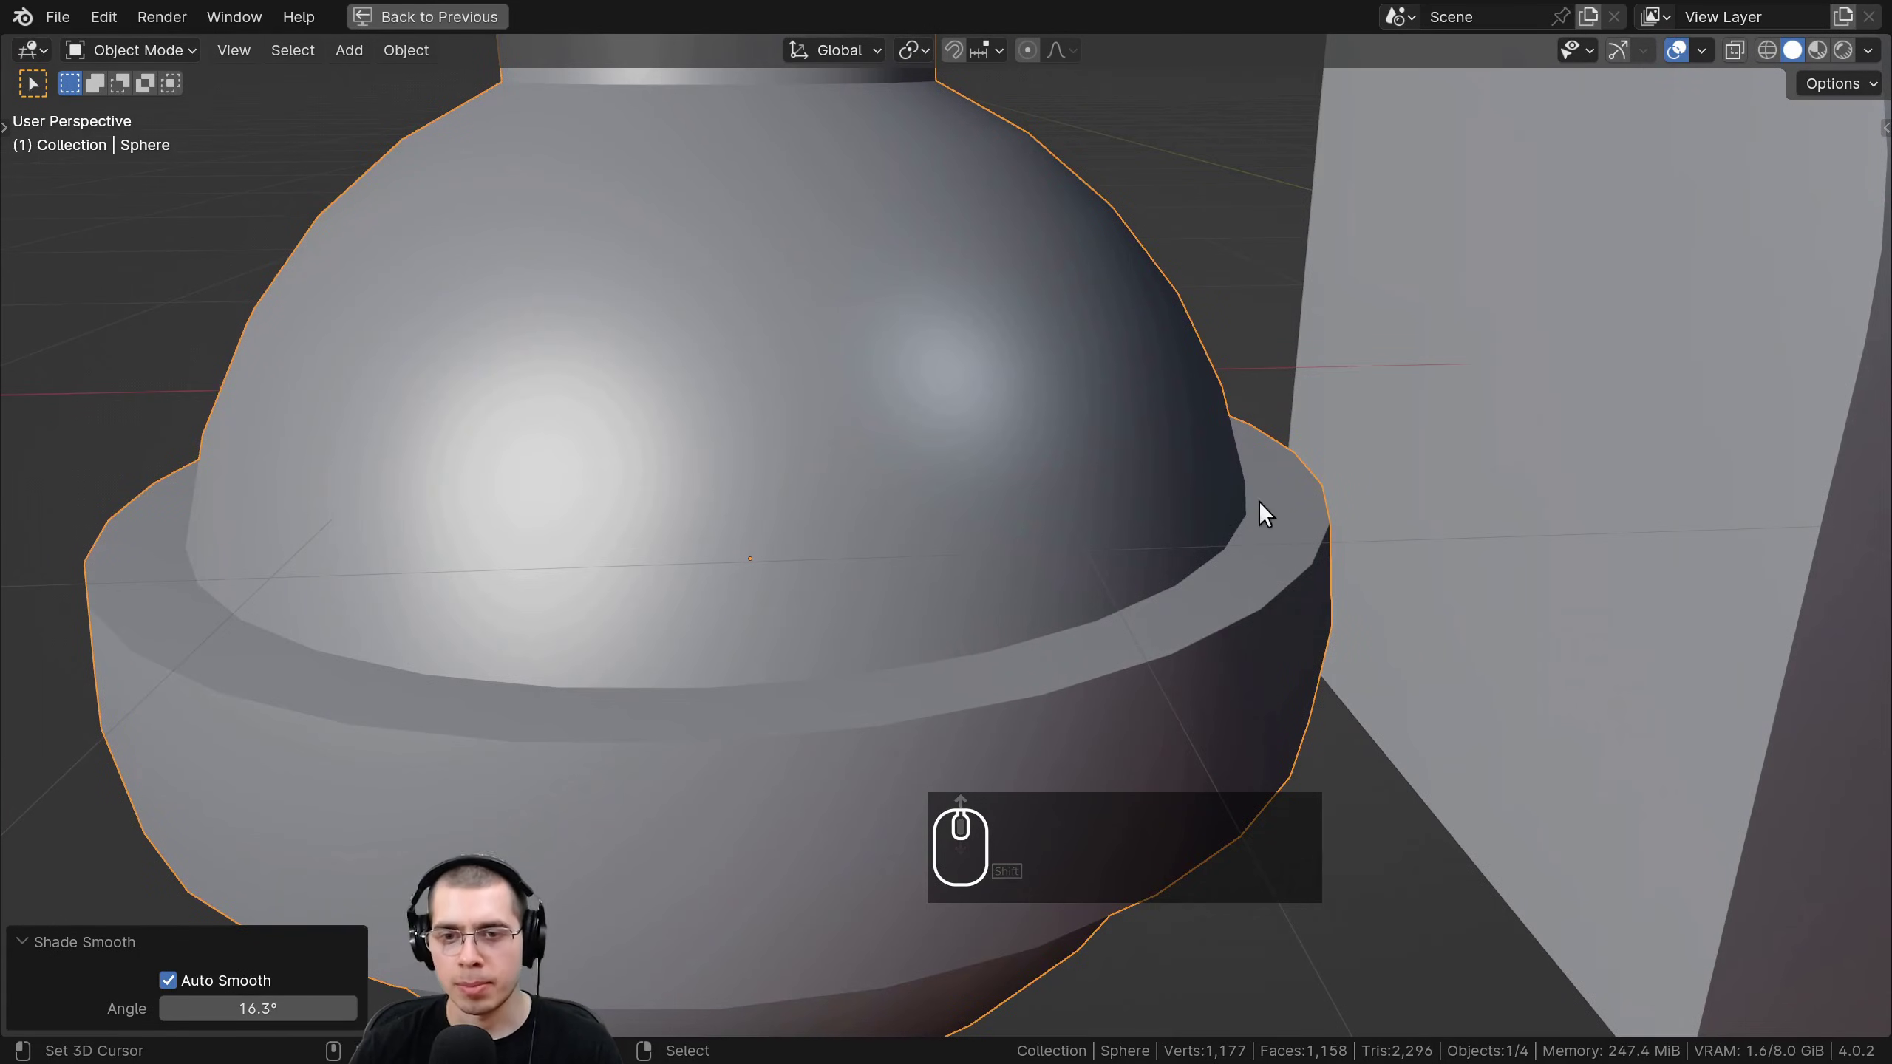
{"action": "middle_click_drag", "start_coordinate": [892, 267], "coordinate": [1087, 820], "text": "shift"}
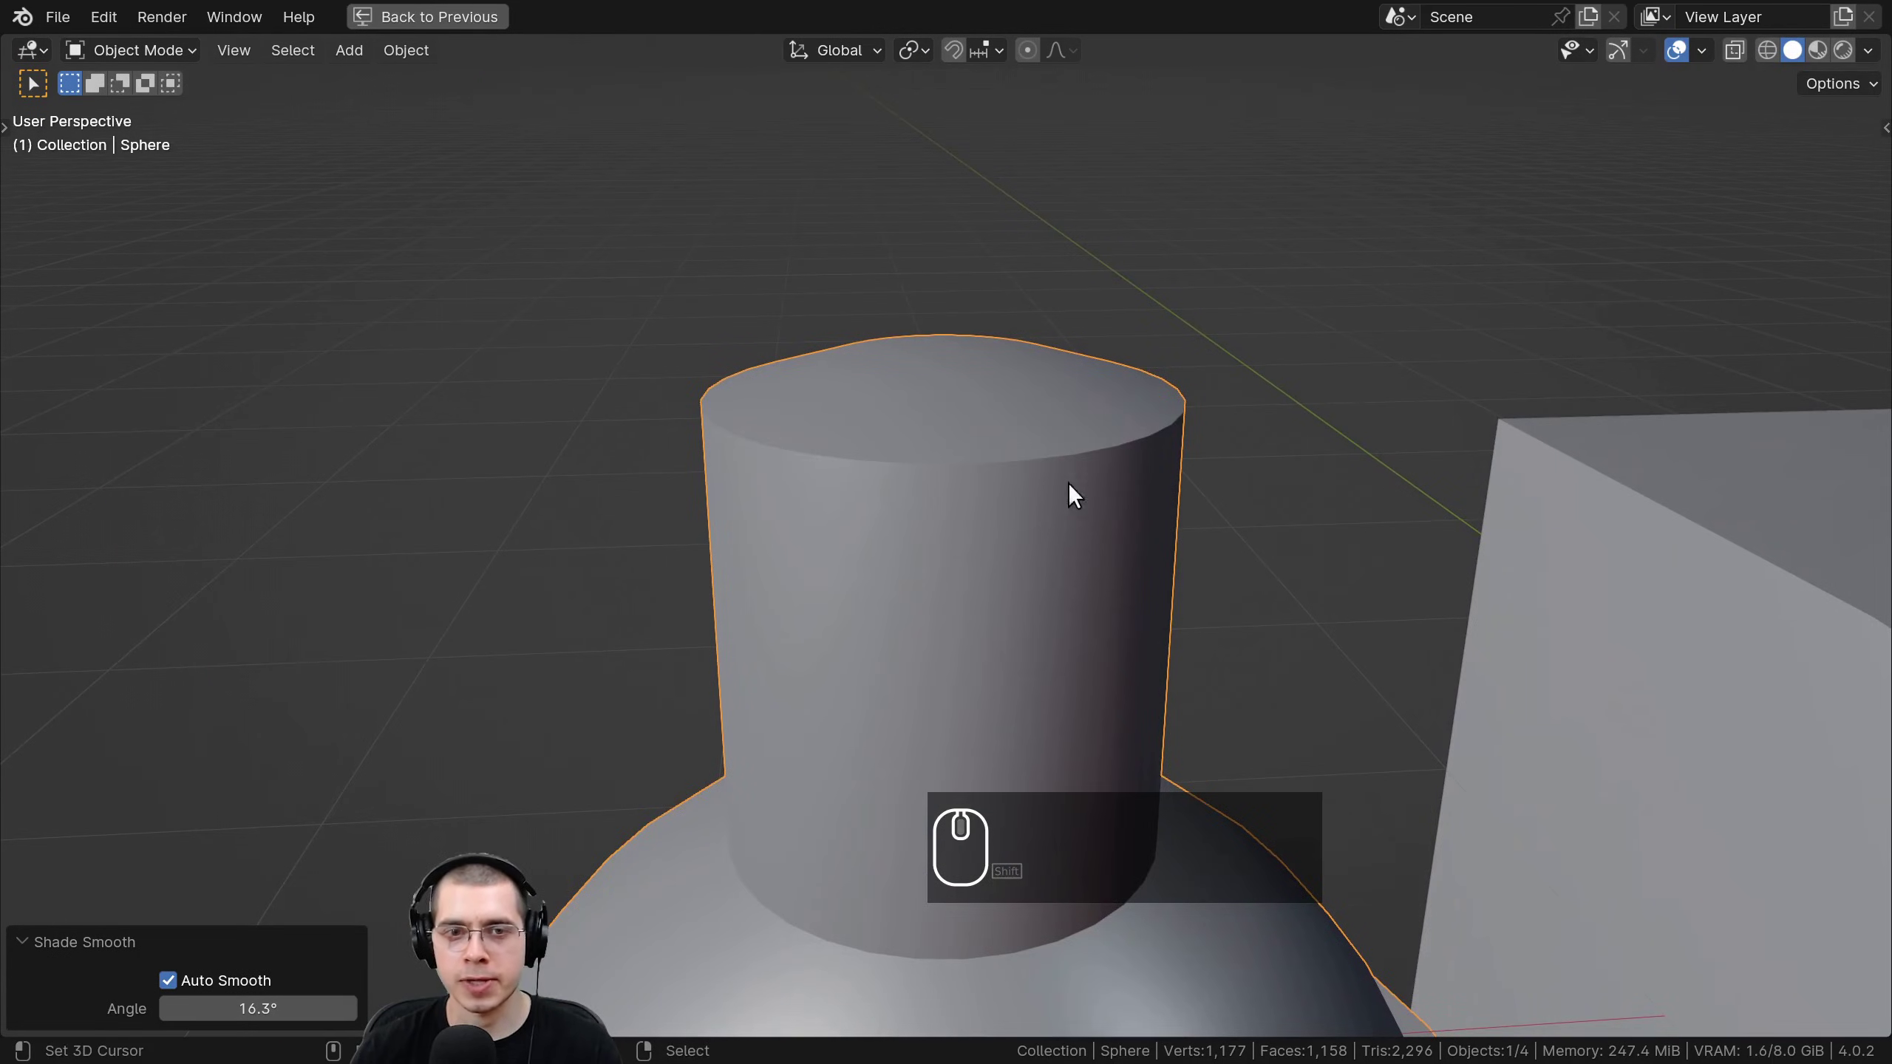
{"action": "middle_click_drag", "start_coordinate": [1070, 484], "coordinate": [1026, 451]}
{"action": "scroll", "coordinate": [1094, 436], "scroll_direction": "down", "scroll_amount": 6}
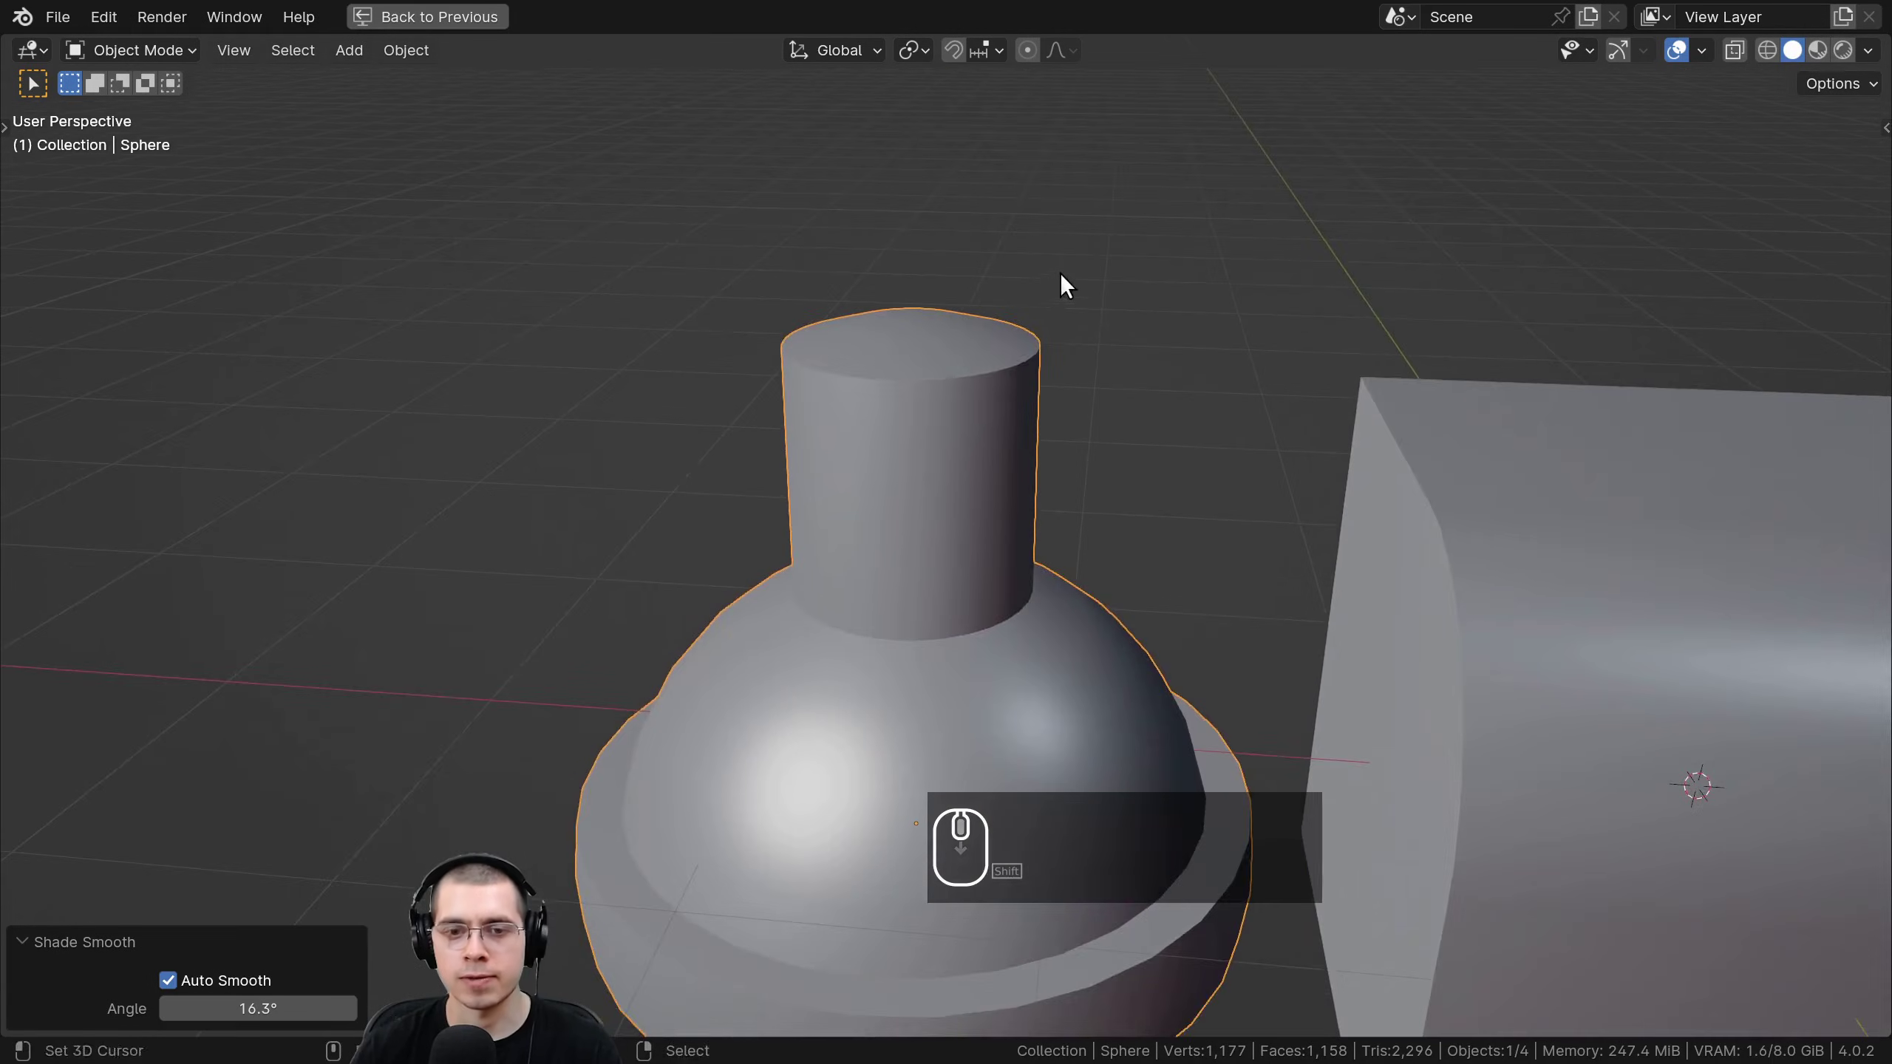
Try to apply Shade Auto Smooth with no object selected, and select all three objects.
{"action": "right_click", "coordinate": [1040, 294]}
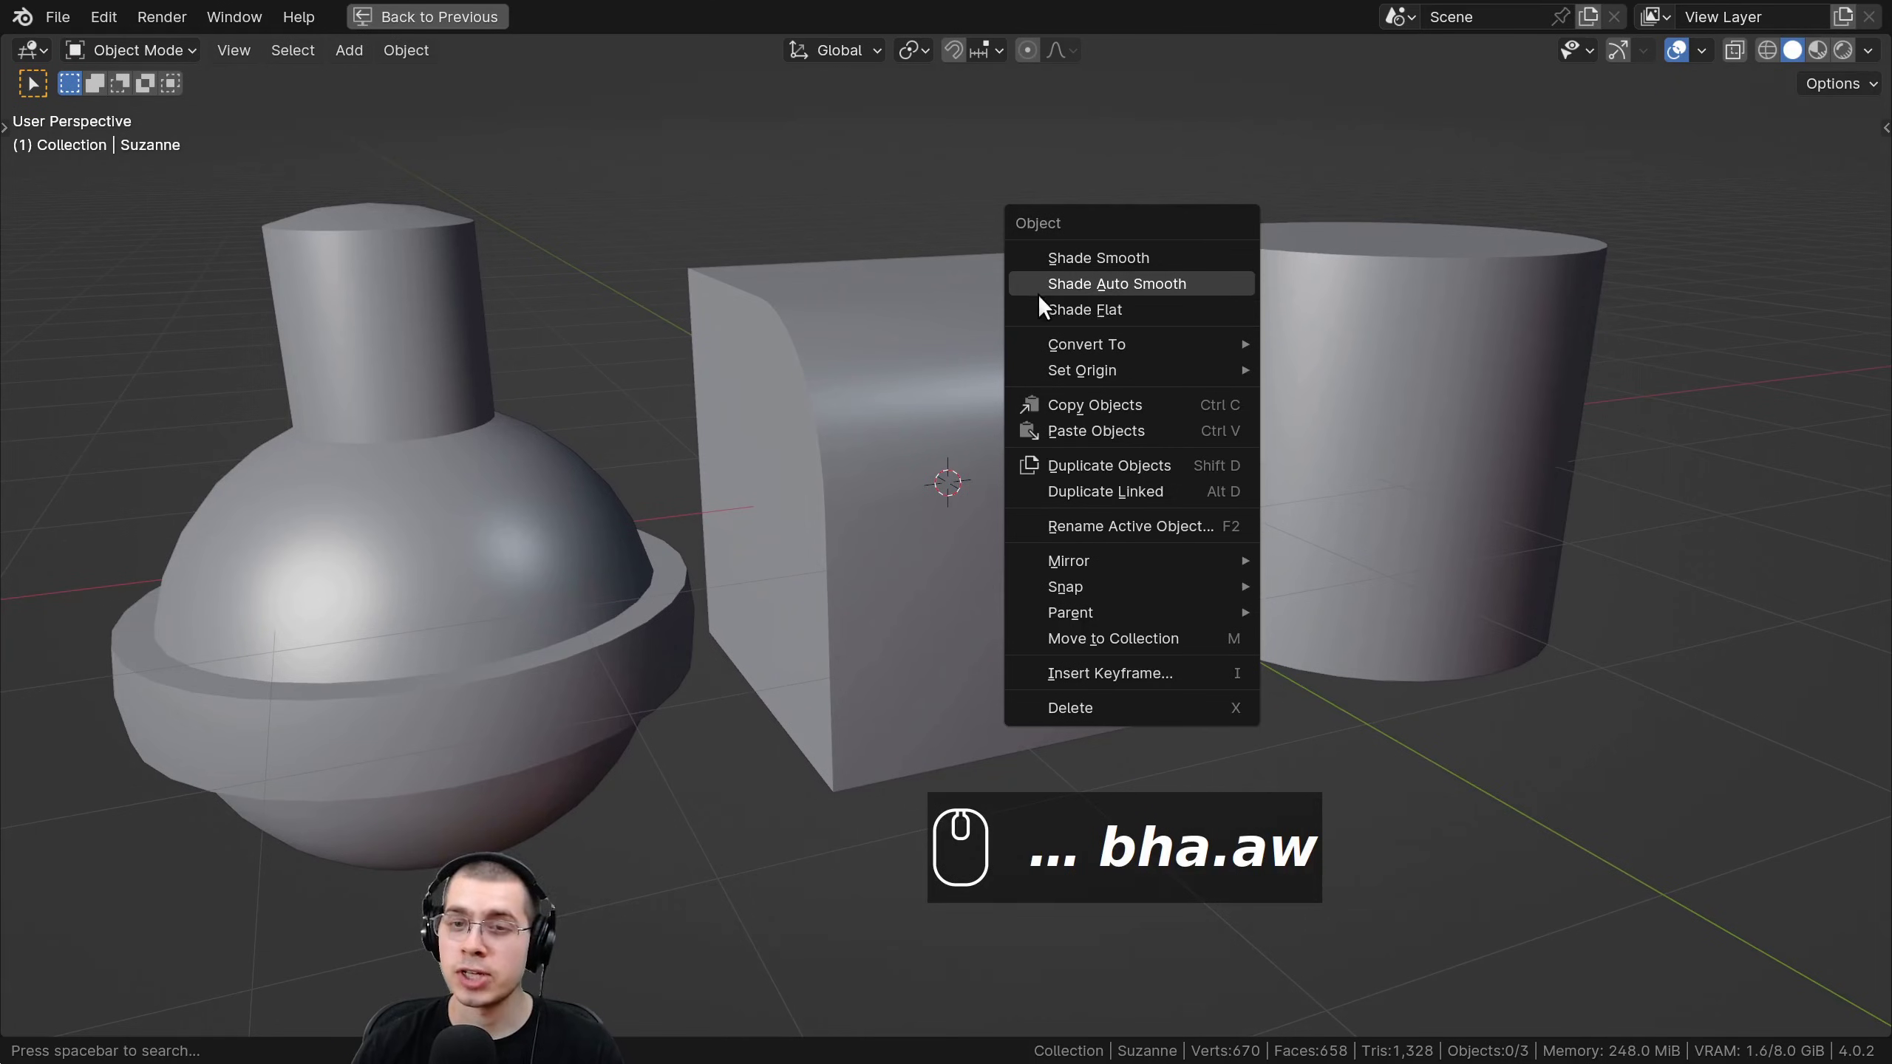
{"action": "left_click", "coordinate": [1079, 286]}
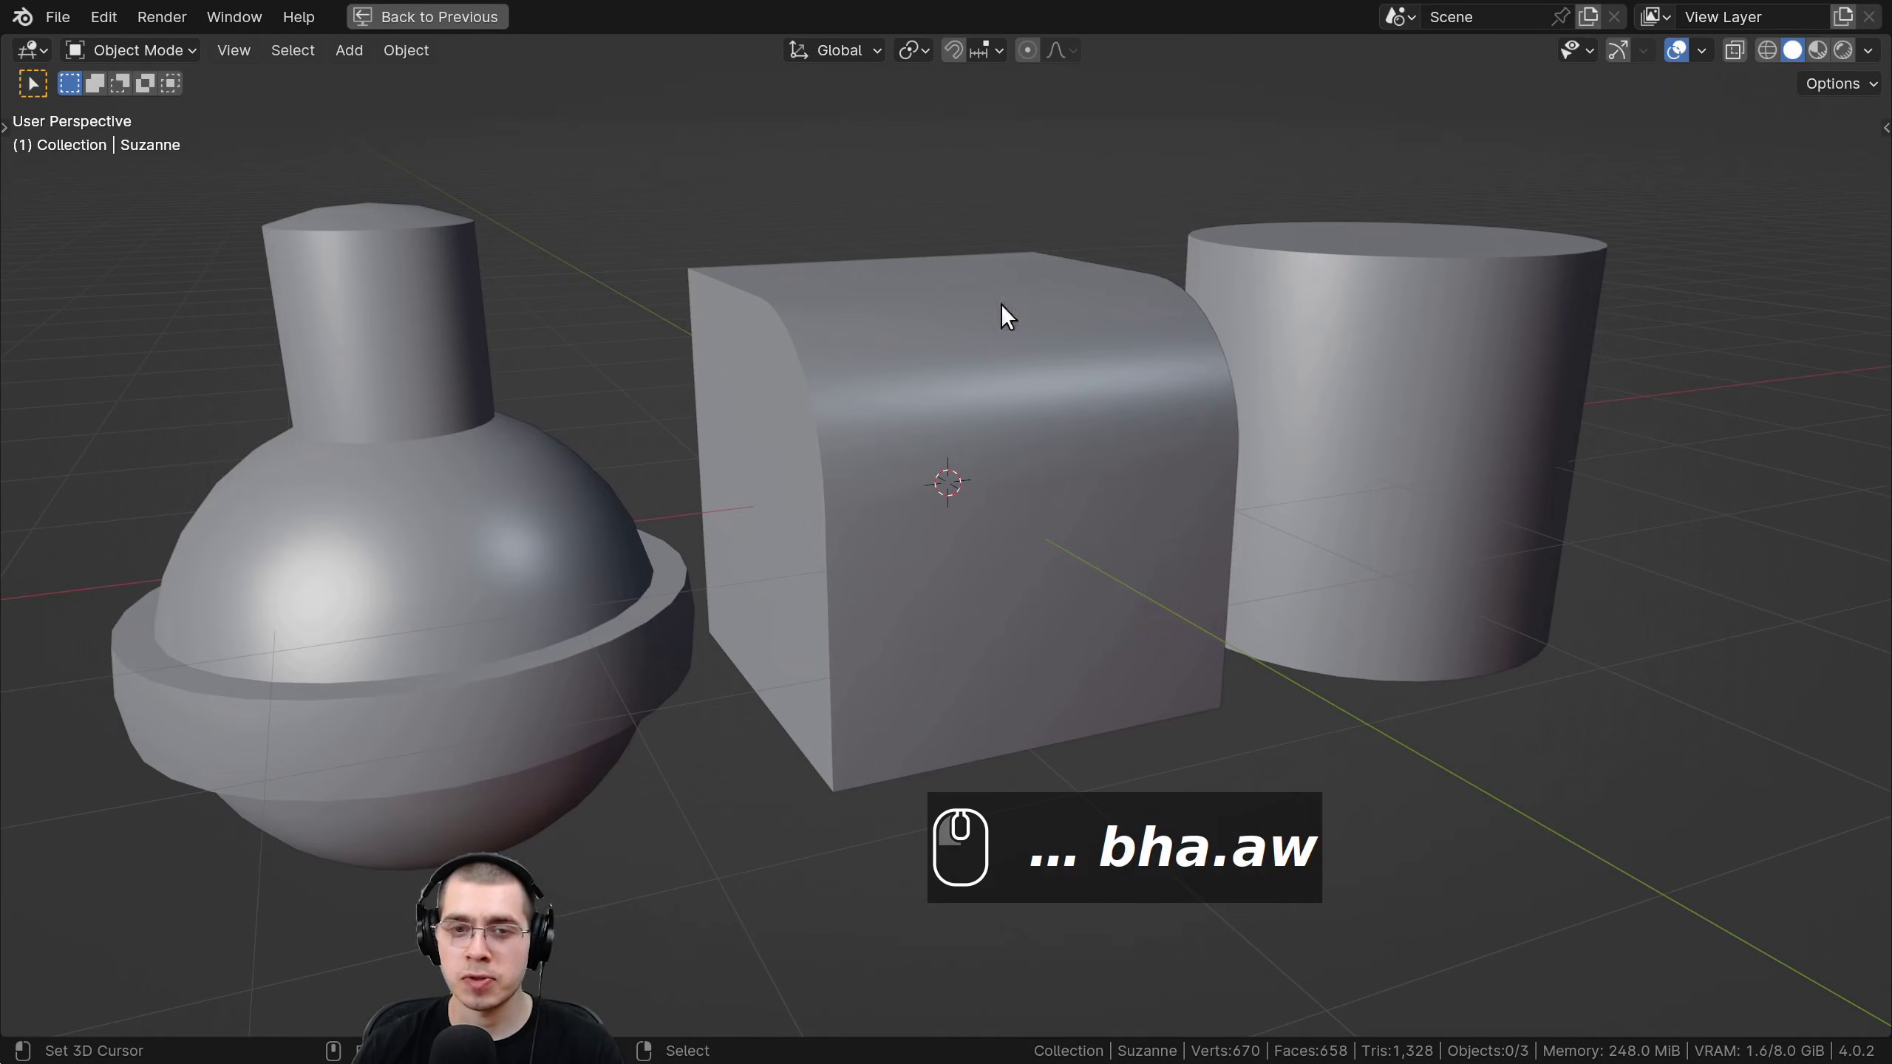
{"action": "key", "text": "a"}
{"action": "scroll", "coordinate": [870, 392], "scroll_direction": "up", "scroll_amount": 5}
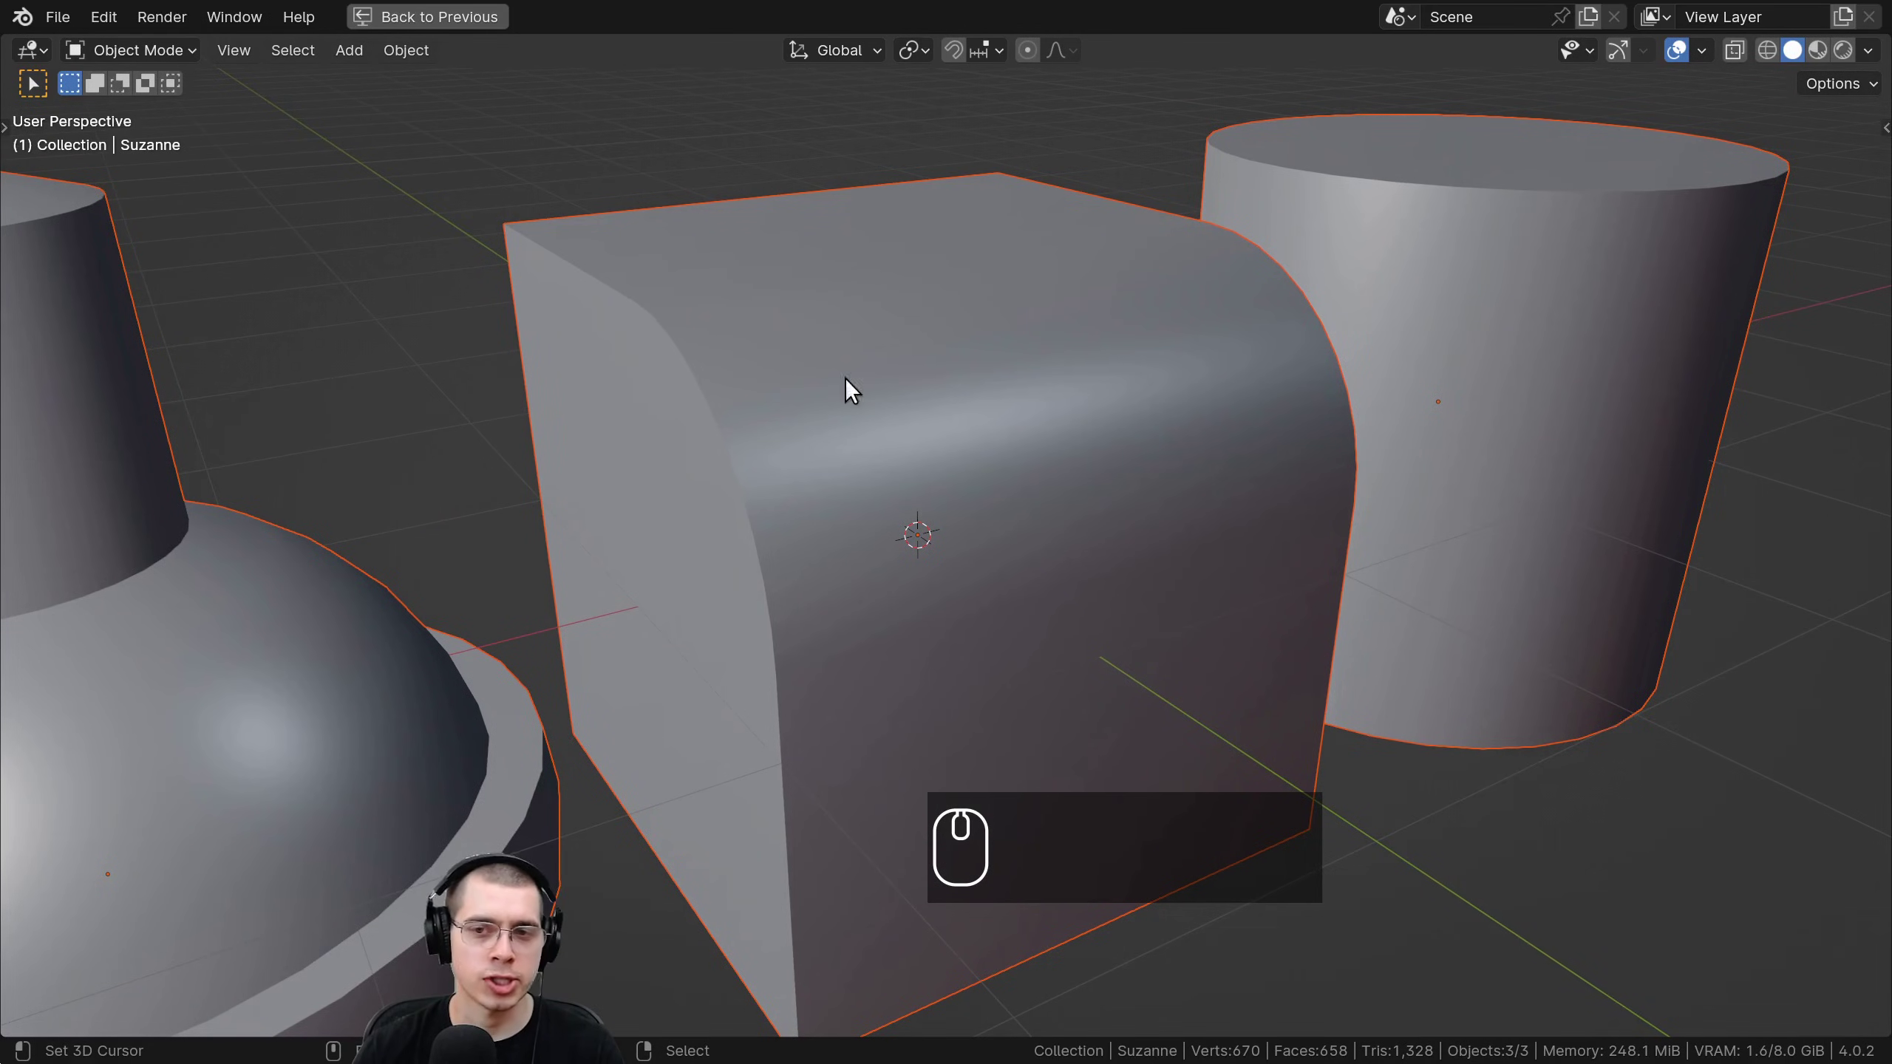
Select the cube with the rounded edge and check its mesh faces in Edit Mode before returning to Object Mode.
{"action": "left_click", "coordinate": [921, 387]}
{"action": "key", "text": "Tab"}
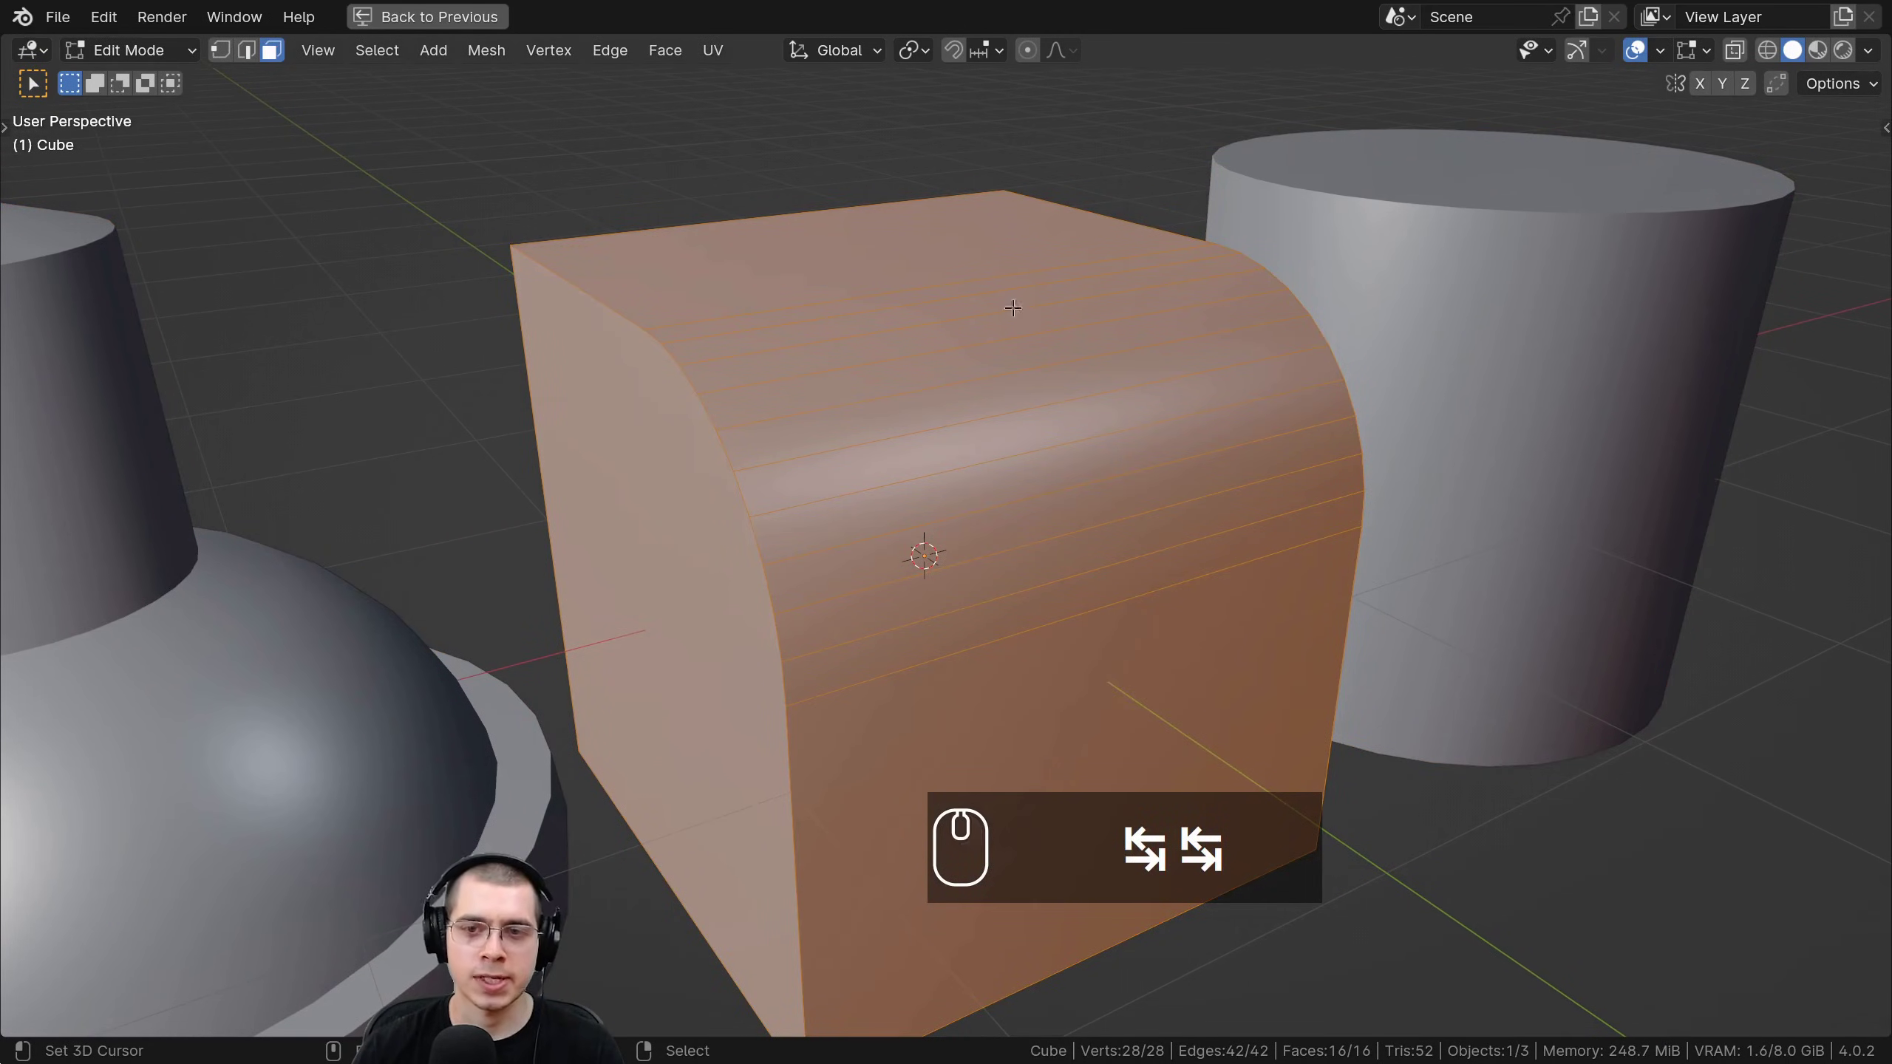
{"action": "middle_click_drag", "start_coordinate": [1013, 306], "coordinate": [966, 271]}
{"action": "key", "text": "Tab"}
Inspect the auto-smoothed cube's sharp corners and rounded edge from several angles.
{"action": "middle_click_drag", "start_coordinate": [819, 313], "coordinate": [1017, 426], "text": "shift"}
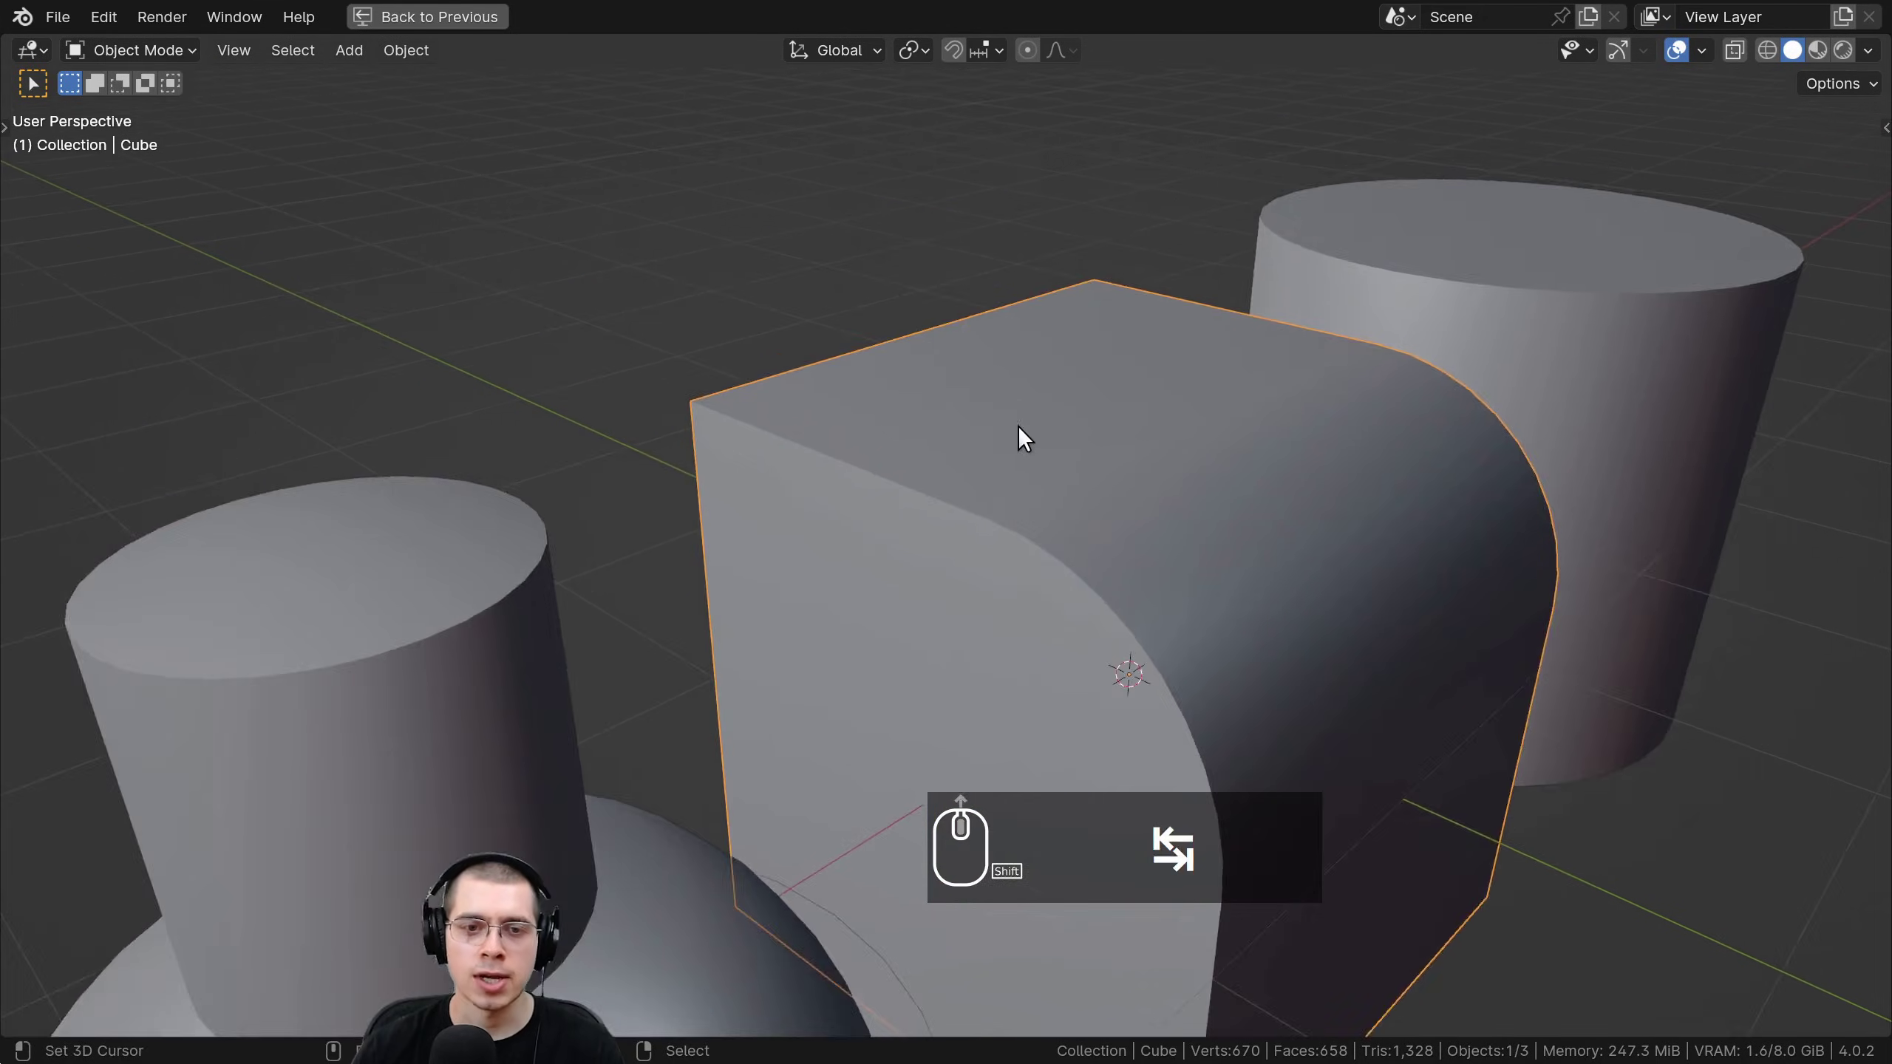
{"action": "scroll", "coordinate": [969, 421], "scroll_direction": "up", "scroll_amount": 1}
{"action": "middle_click_drag", "start_coordinate": [894, 398], "coordinate": [850, 403]}
{"action": "scroll", "coordinate": [653, 420], "scroll_direction": "up", "scroll_amount": 1}
{"action": "scroll", "coordinate": [653, 420], "scroll_direction": "down", "scroll_amount": 5}
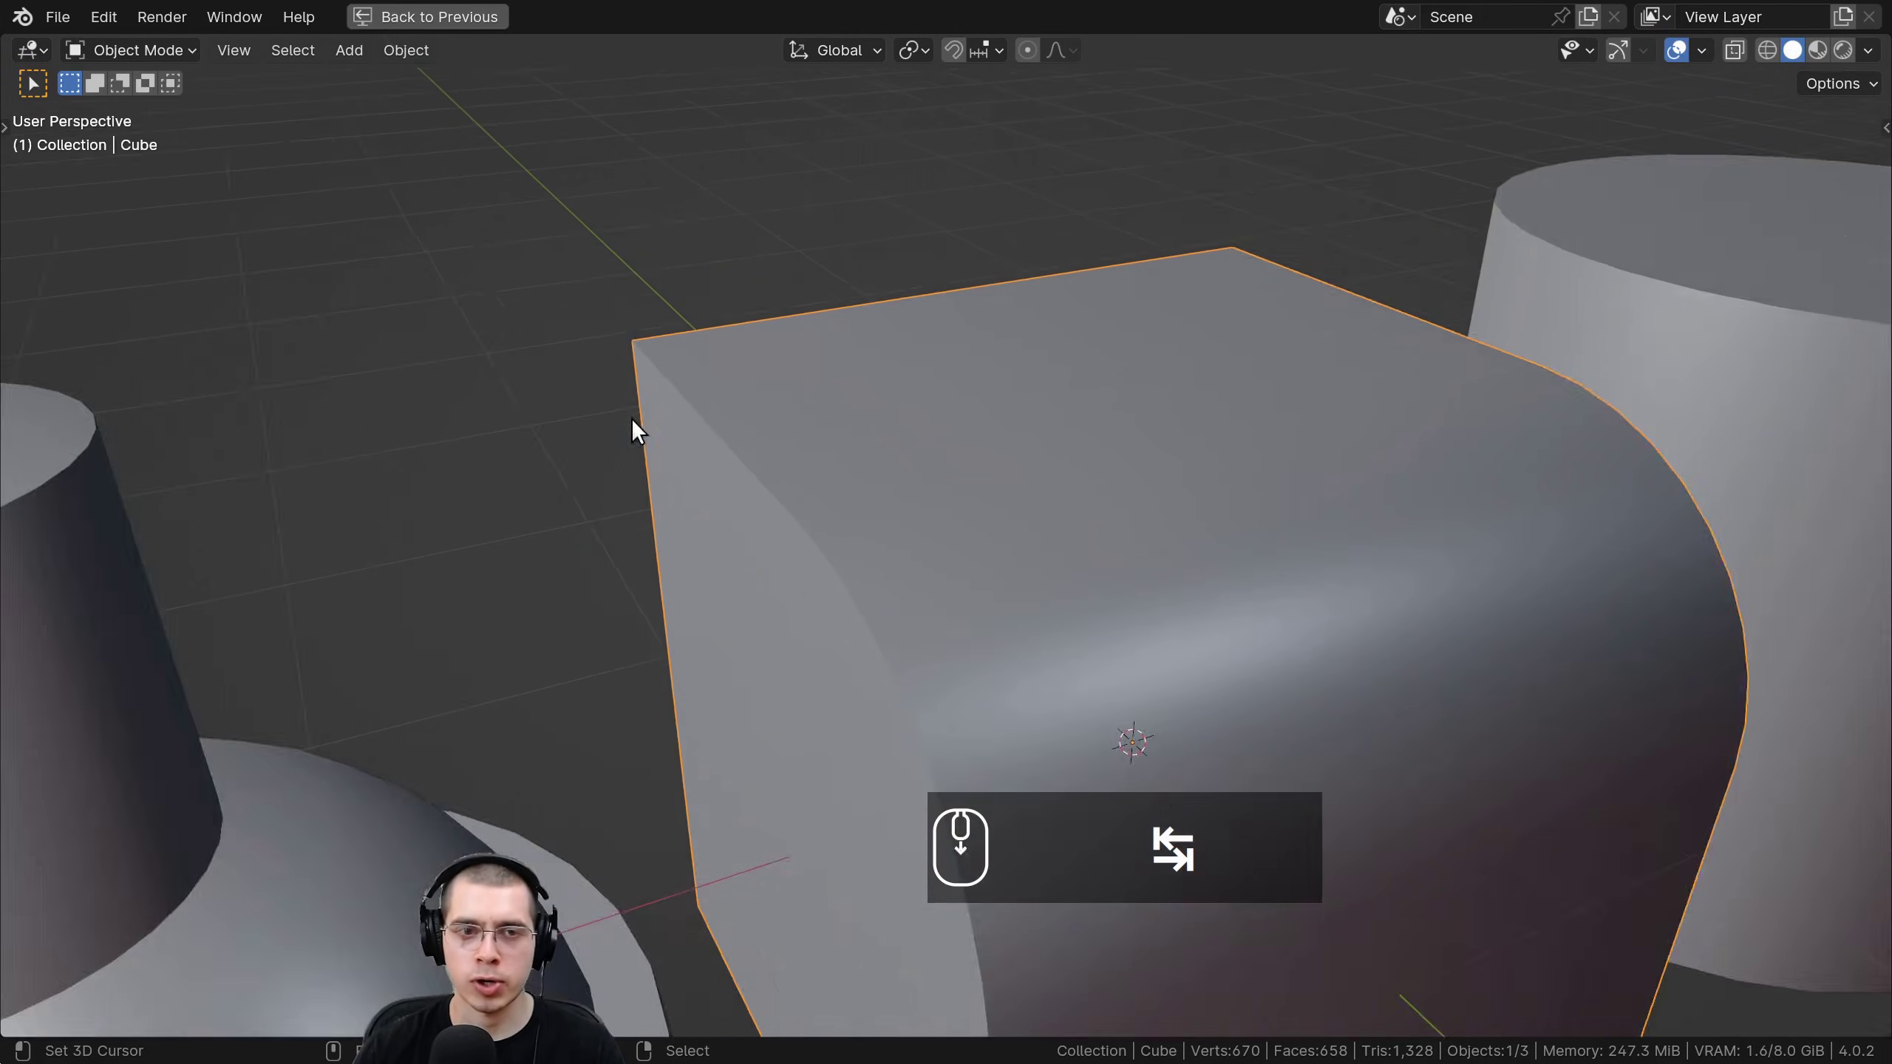
{"action": "middle_click_drag", "start_coordinate": [633, 423], "coordinate": [845, 418]}
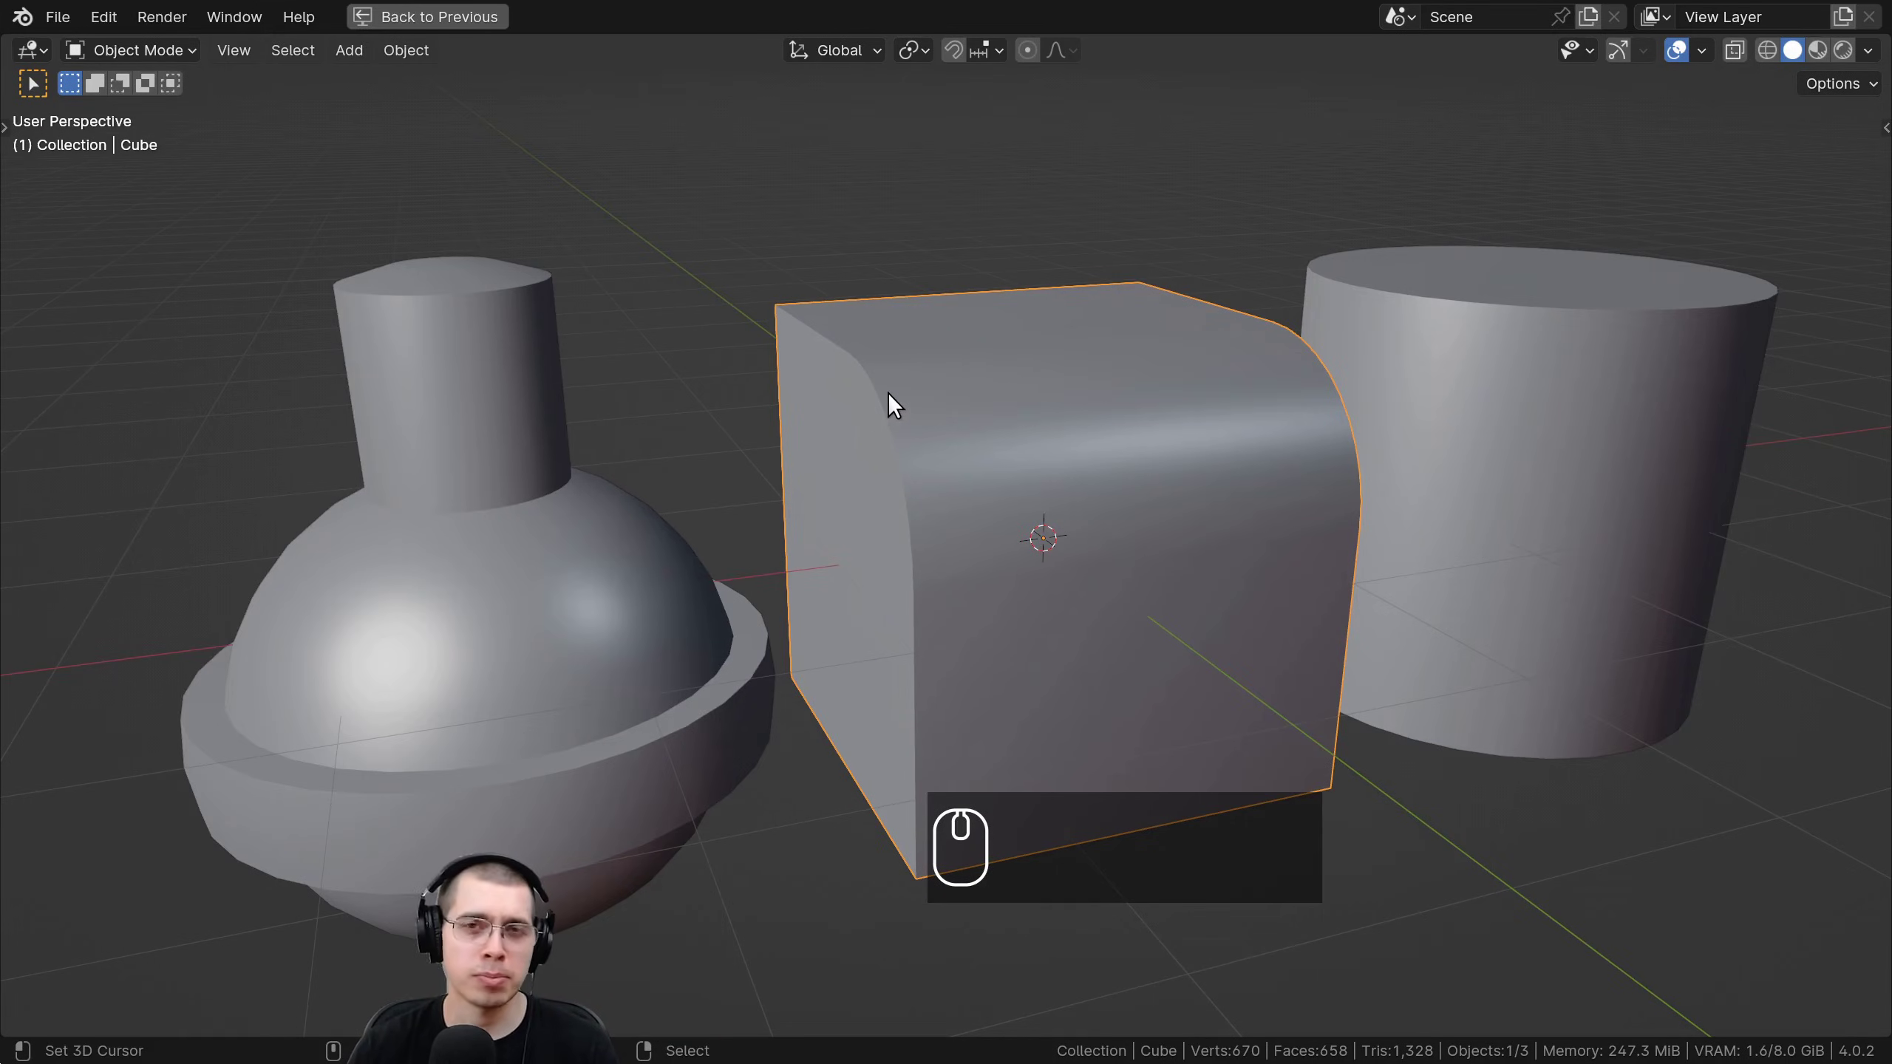
{"action": "scroll", "coordinate": [889, 389], "scroll_direction": "up", "scroll_amount": 1}
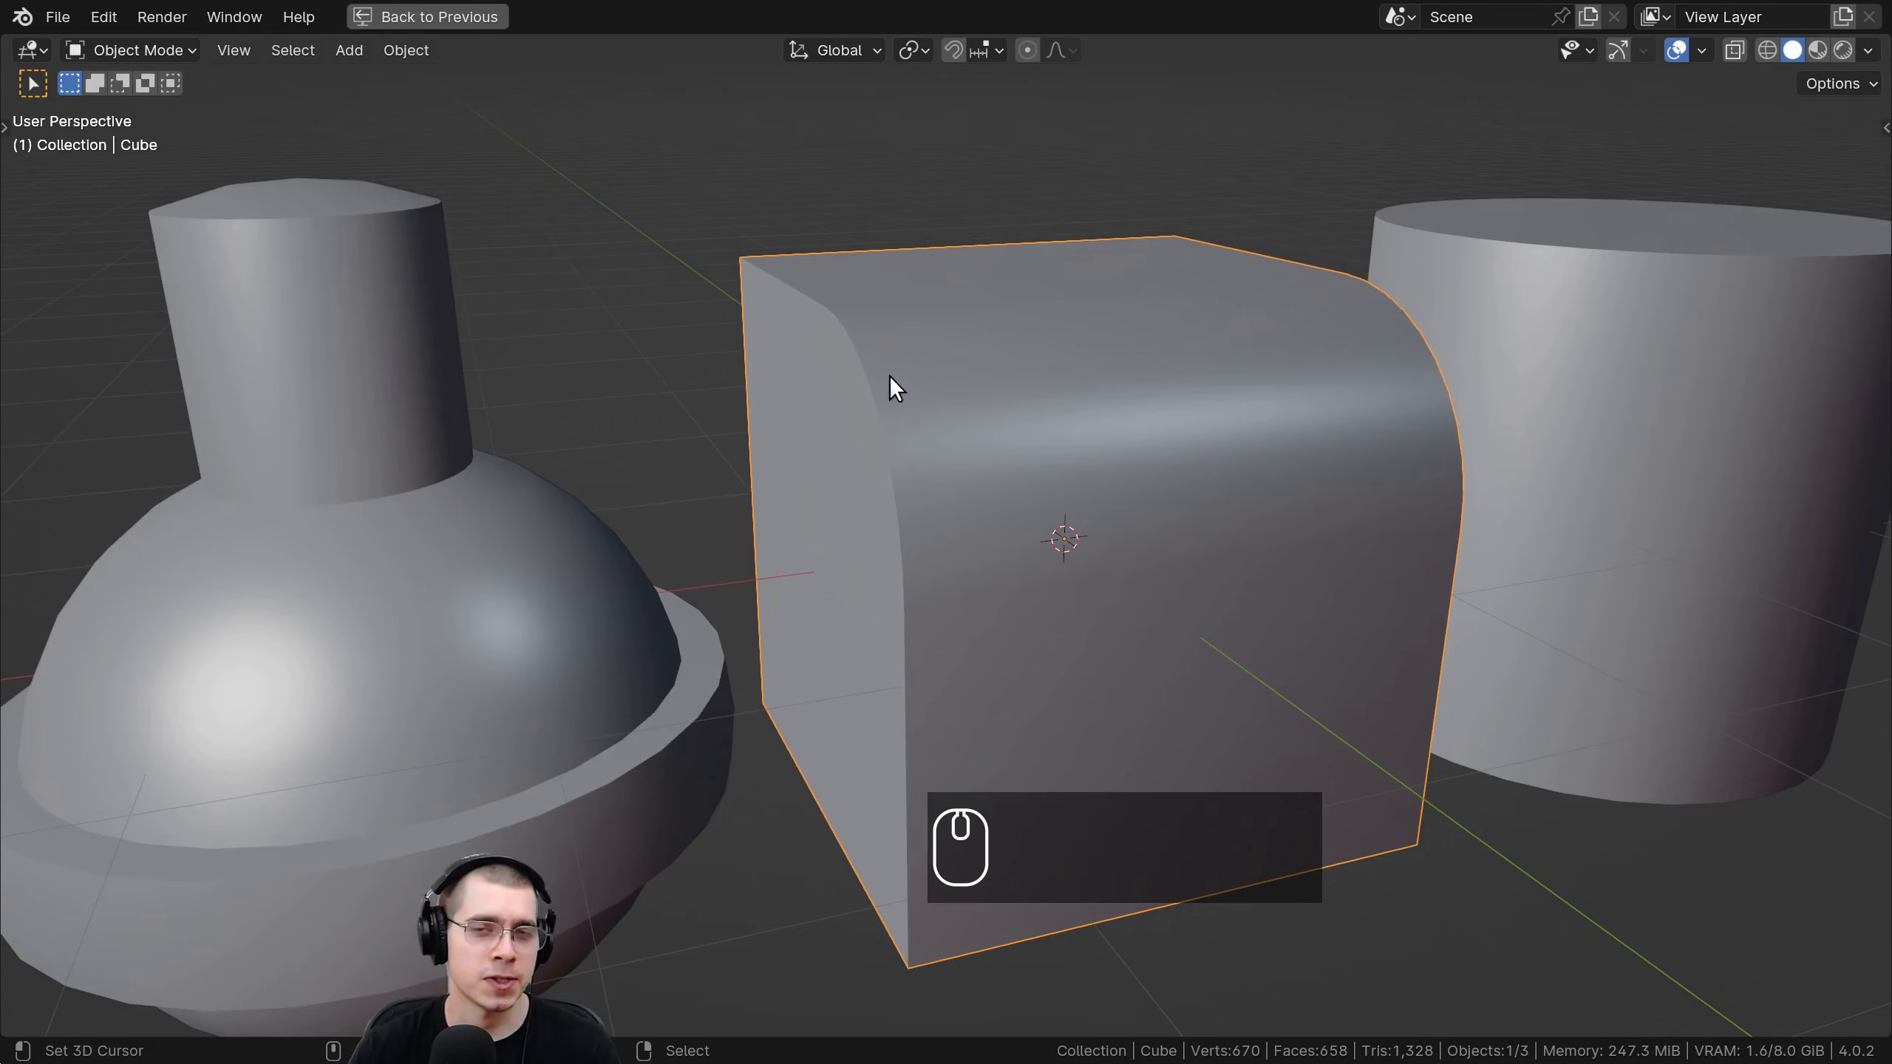
Select the ringed sphere, rounded cube and cylinder together and apply Shade Auto Smooth to them.
{"action": "middle_click_drag", "start_coordinate": [888, 371], "coordinate": [887, 344], "text": "shift"}
{"action": "scroll", "coordinate": [887, 345], "scroll_direction": "down", "scroll_amount": 2}
{"action": "key", "text": "b"}
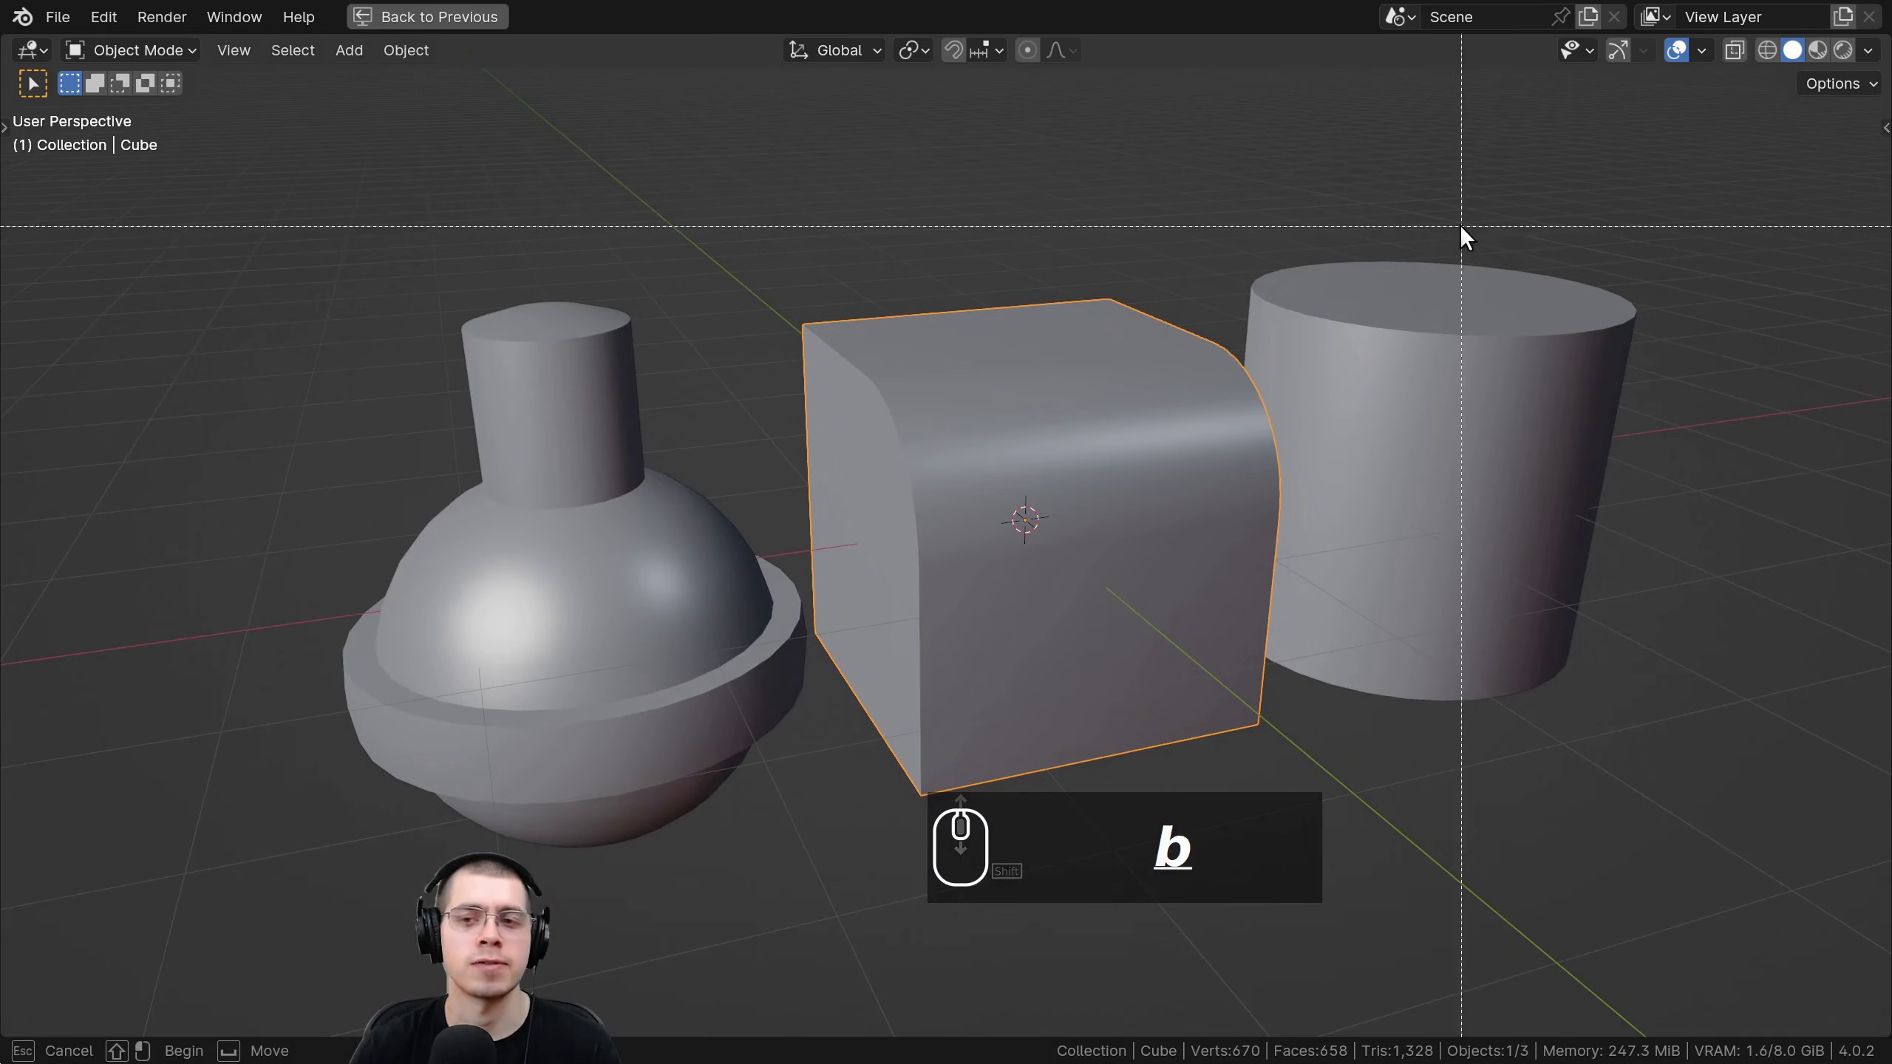
{"action": "left_click_drag", "start_coordinate": [1461, 226], "coordinate": [670, 570]}
{"action": "key", "text": "w"}
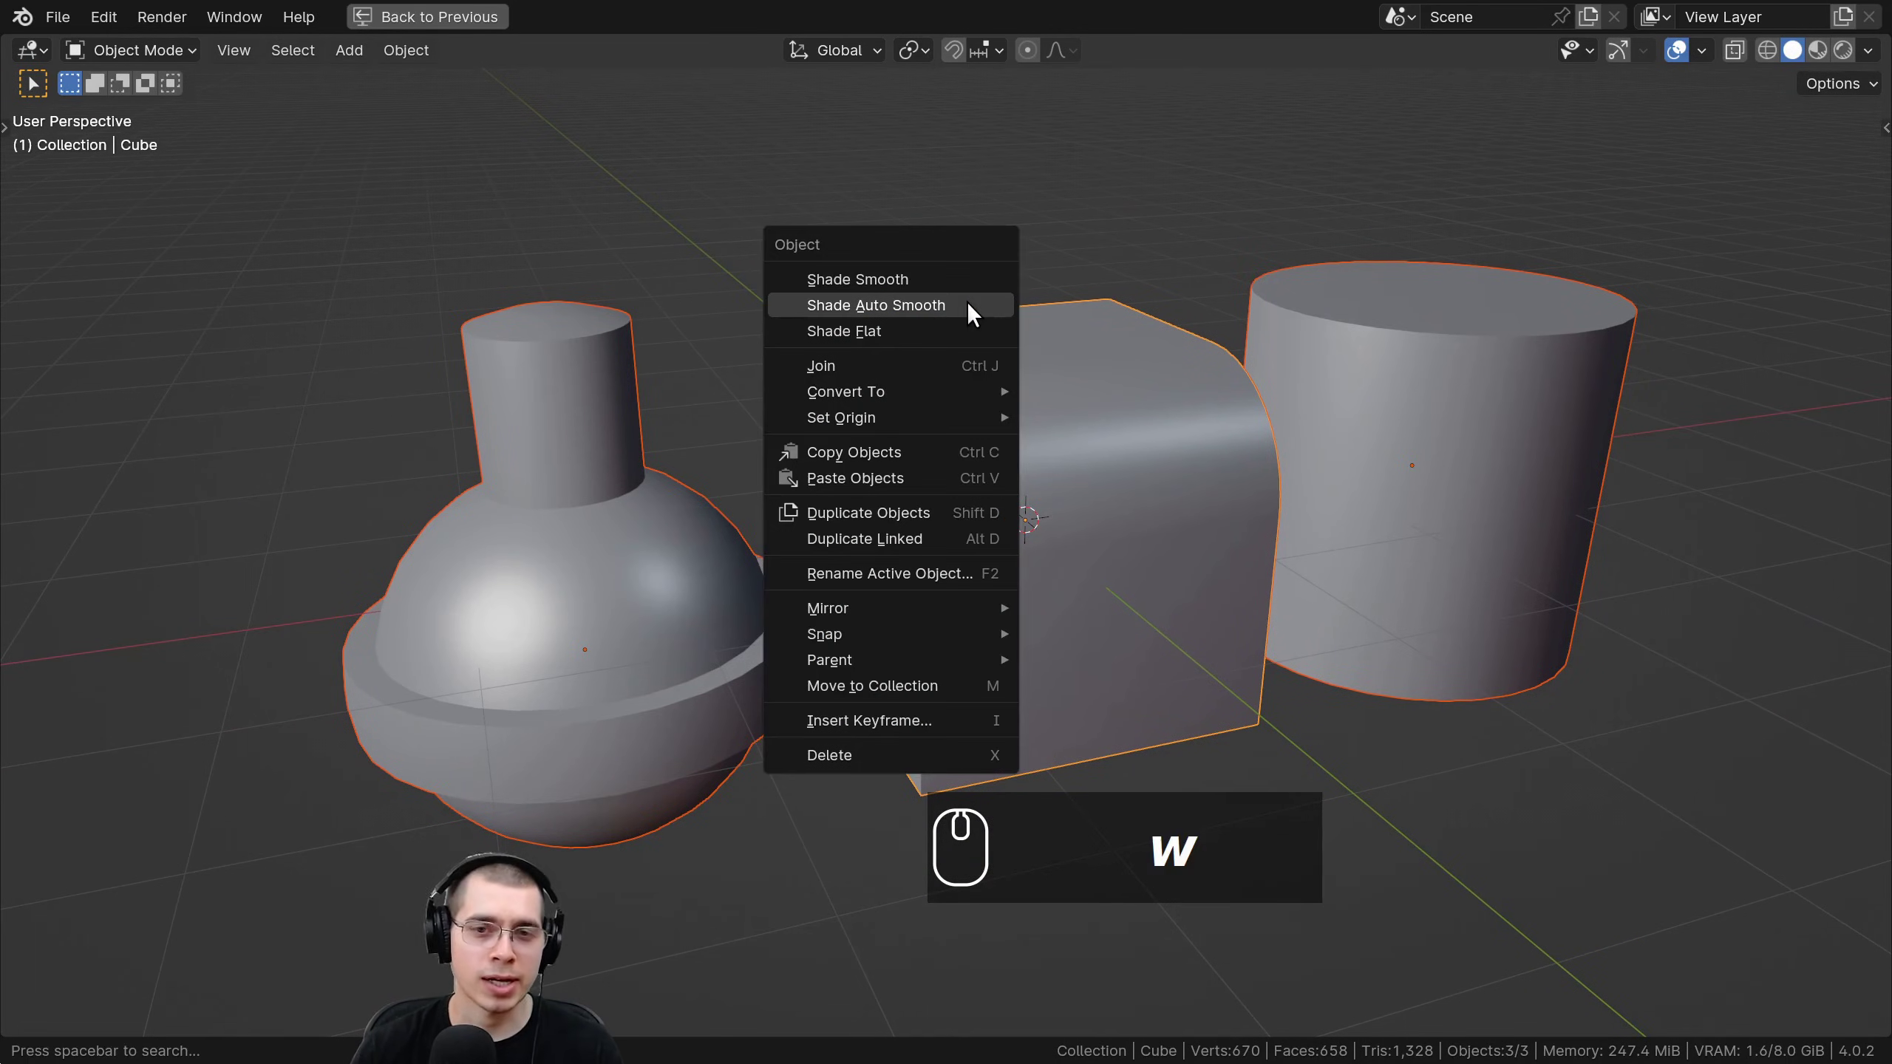
{"action": "left_click", "coordinate": [896, 301]}
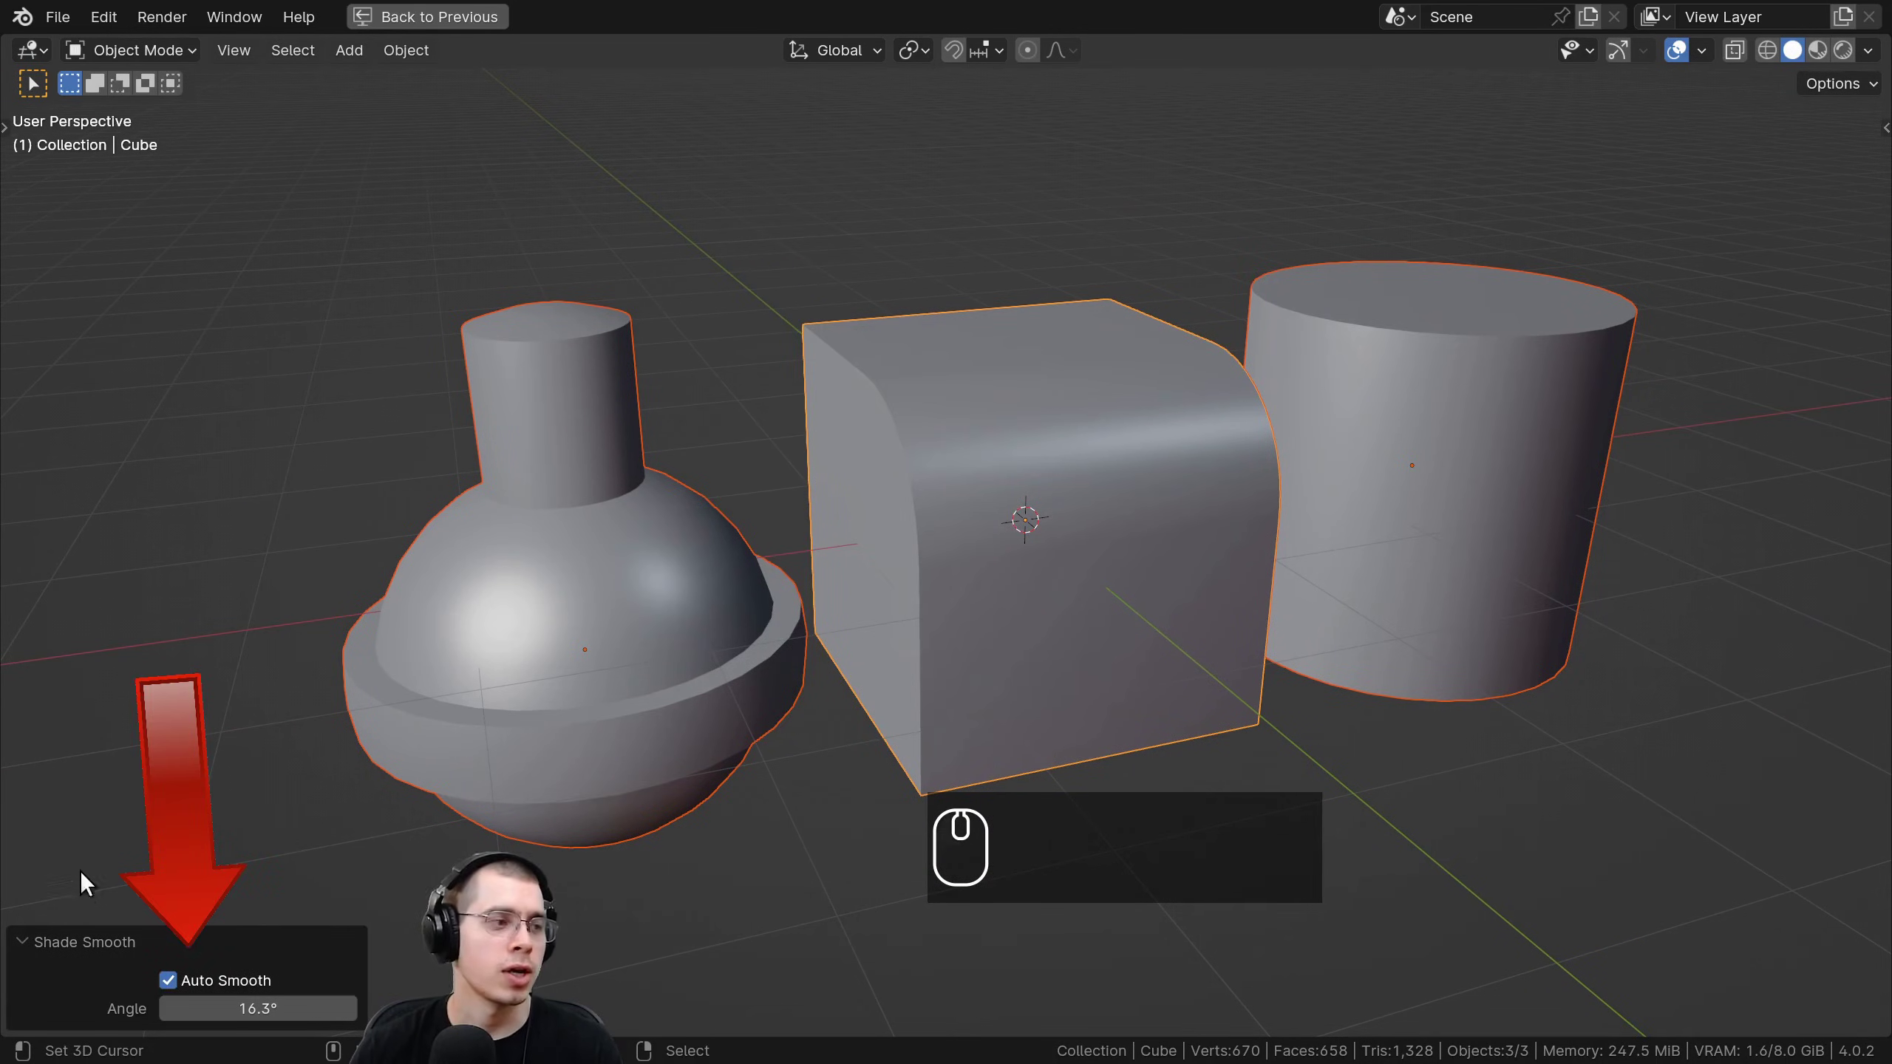
Turn Auto Smooth off and back on for the three objects, and set its angle to 56.7°.
{"action": "left_click", "coordinate": [168, 981]}
{"action": "left_click", "coordinate": [168, 981]}
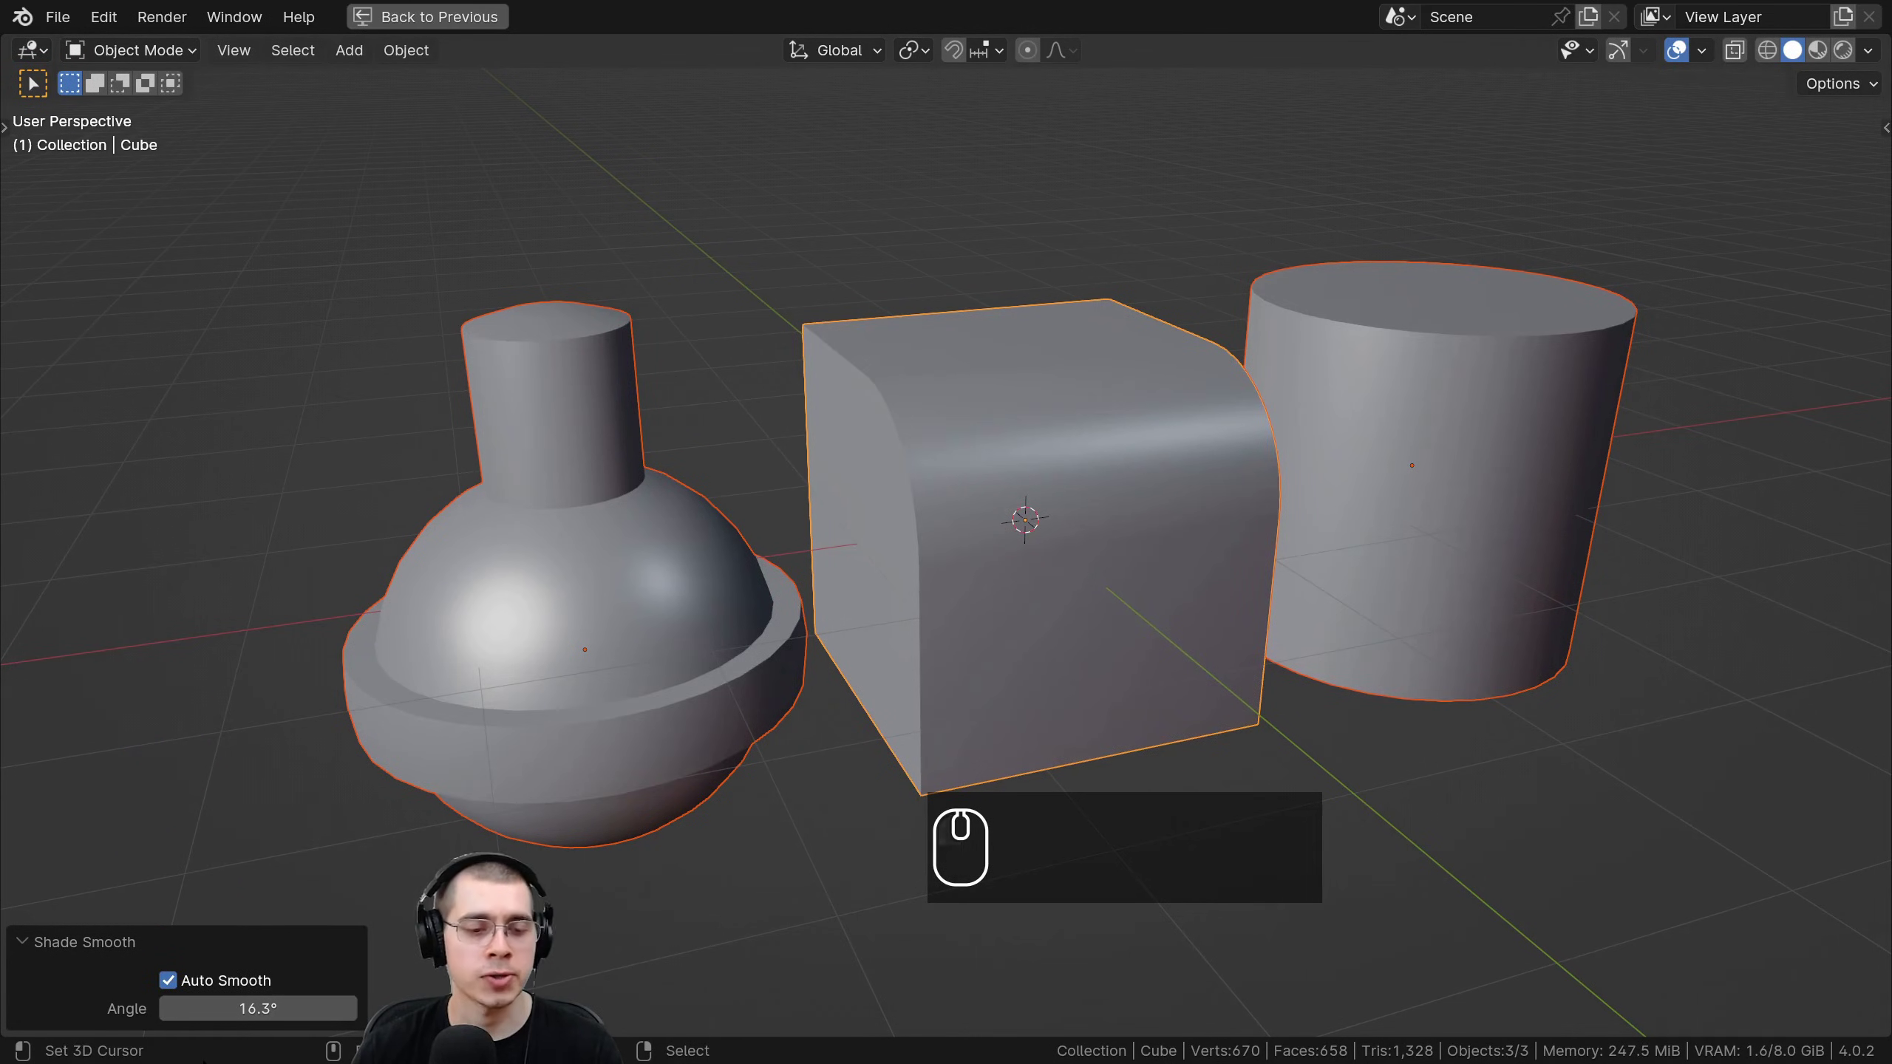
{"action": "mouse_move", "coordinate": [258, 1008]}
{"action": "left_mouse_down"}
{"action": "mouse_move", "coordinate": [241, 1007]}
{"action": "mouse_move", "coordinate": [335, 1008]}
{"action": "mouse_move", "coordinate": [278, 1008]}
{"action": "left_mouse_up"}
Select only the ringed sphere, frame it in the view, and apply Shade Auto Smooth with a 56.7° angle.
{"action": "middle_click_drag", "start_coordinate": [776, 664], "coordinate": [1170, 613], "text": "shift"}
{"action": "scroll", "coordinate": [982, 631], "scroll_direction": "up", "scroll_amount": 1}
{"action": "right_click", "coordinate": [981, 631]}
{"action": "key", "text": "KP_Decimal"}
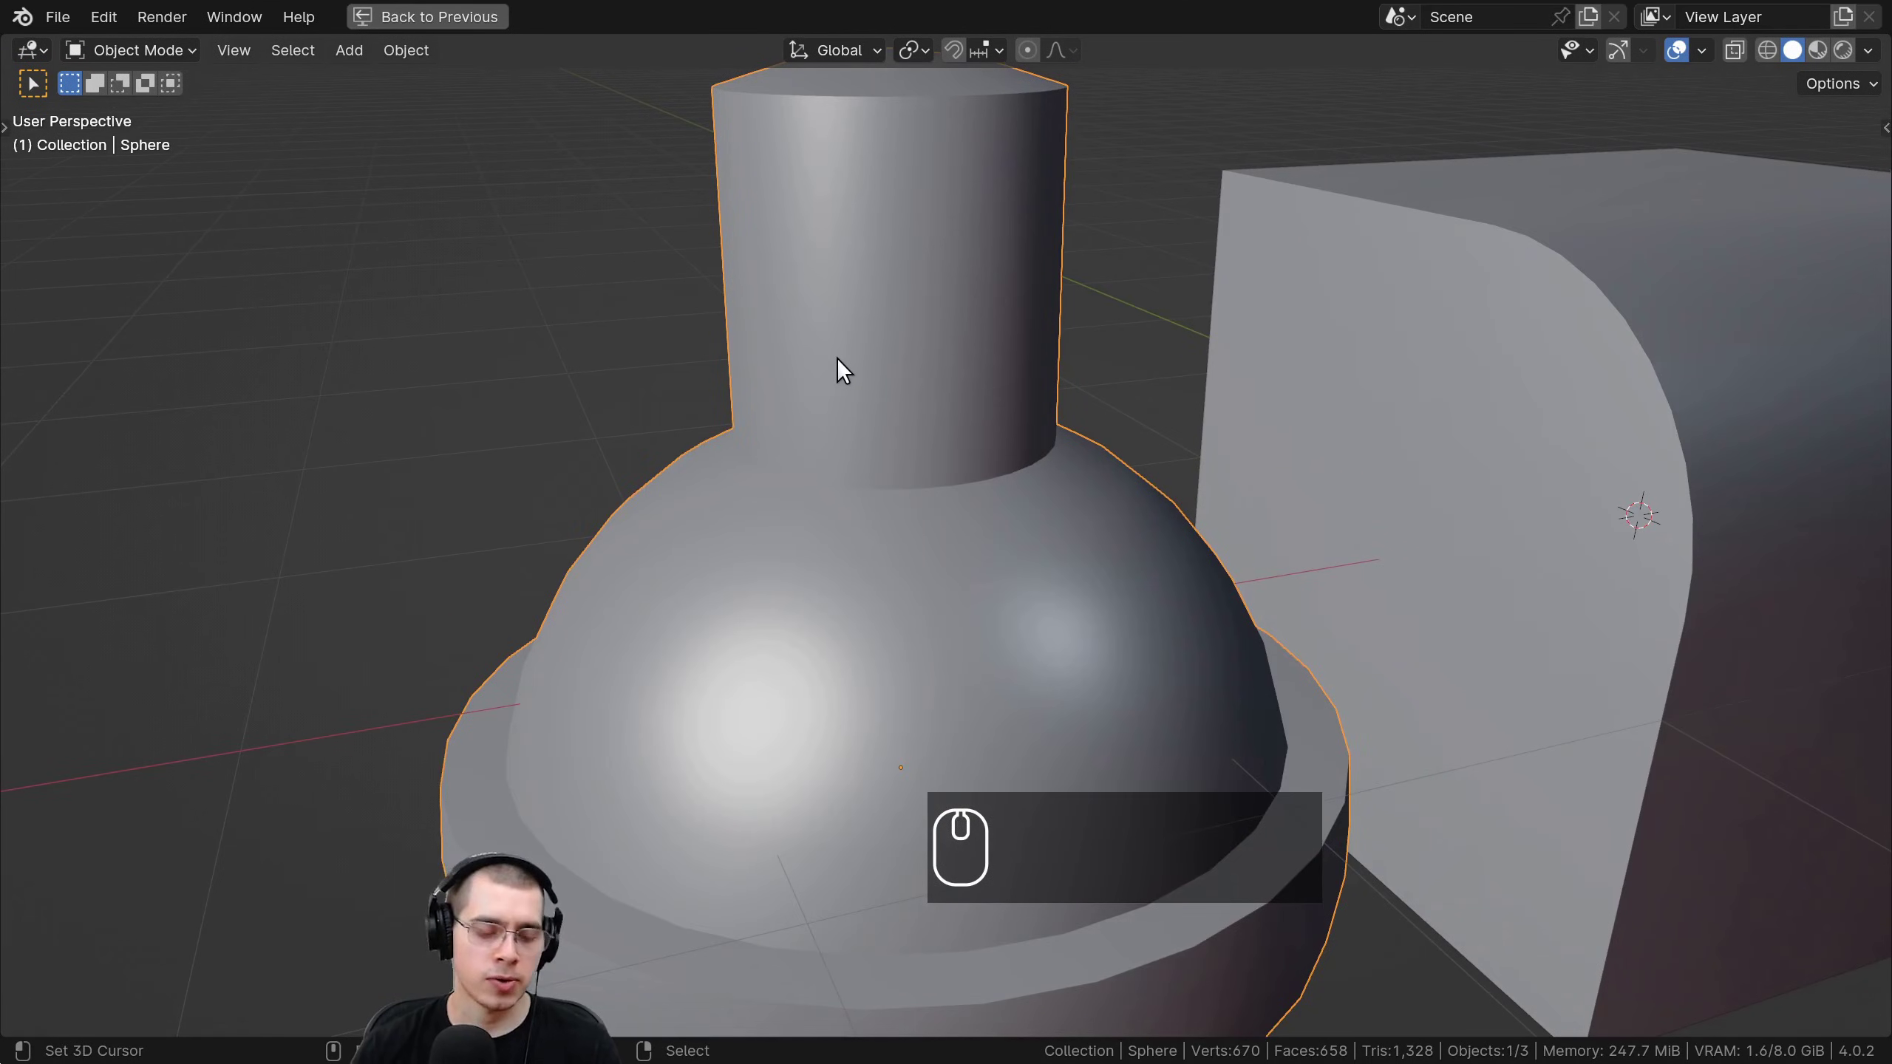
{"action": "key", "text": "w"}
{"action": "left_click", "coordinate": [772, 326]}
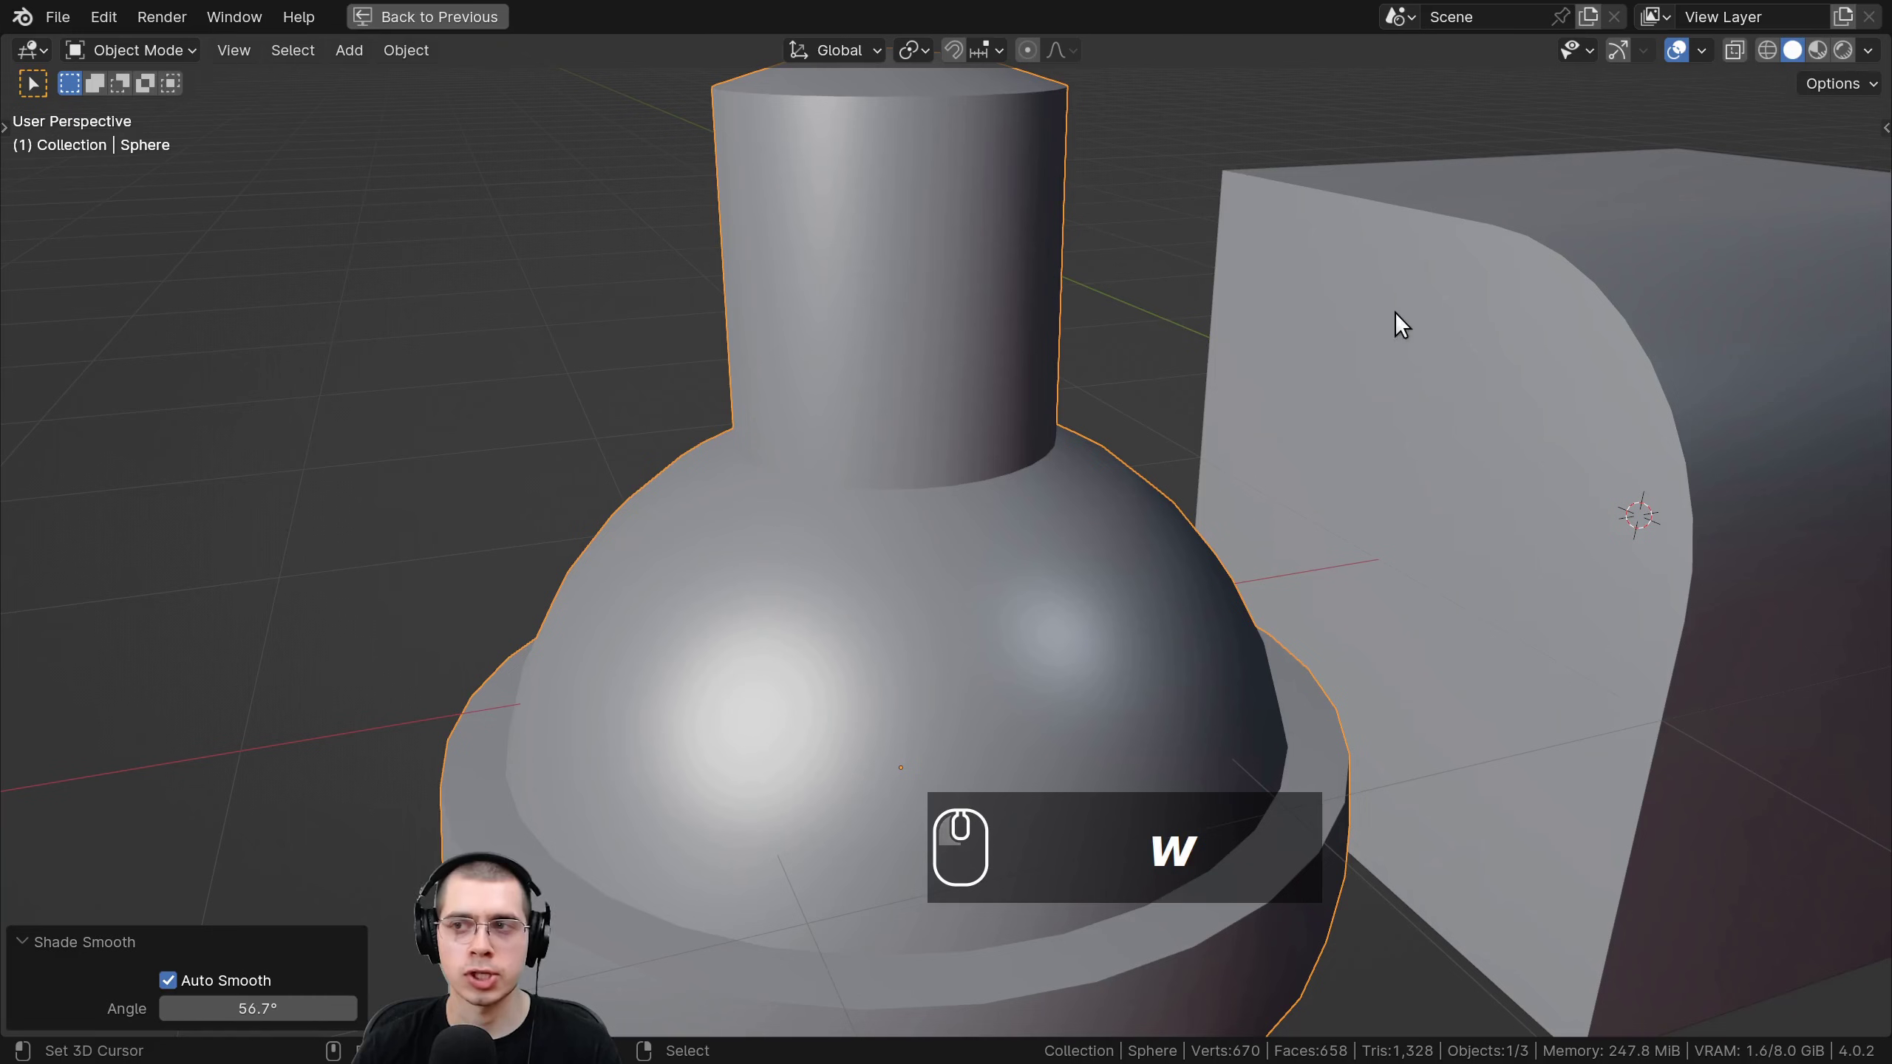
Restore the full layout from the maximized viewport, and collapse and reopen the ringed sphere's Normals settings in its mesh data properties.
{"action": "key", "text": "ctrl+space"}
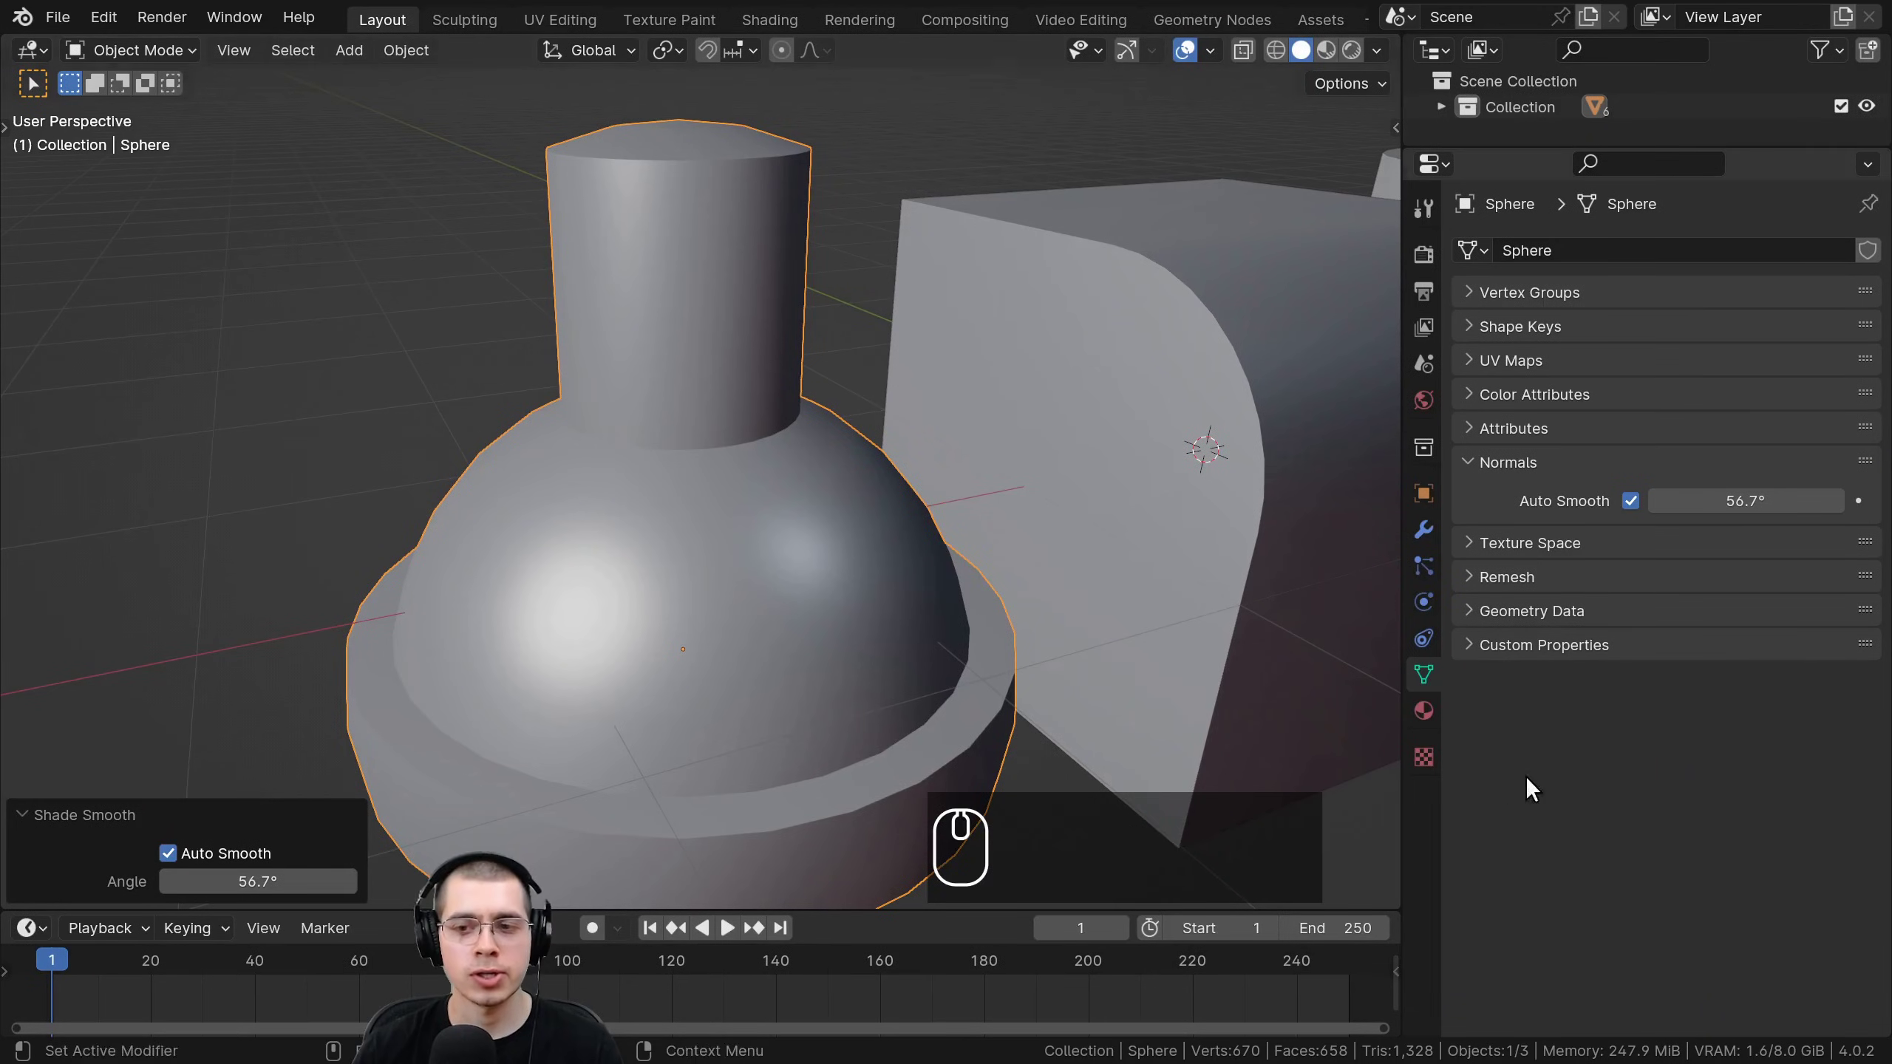
{"action": "key", "text": "g"}
{"action": "right_click", "coordinate": [958, 435]}
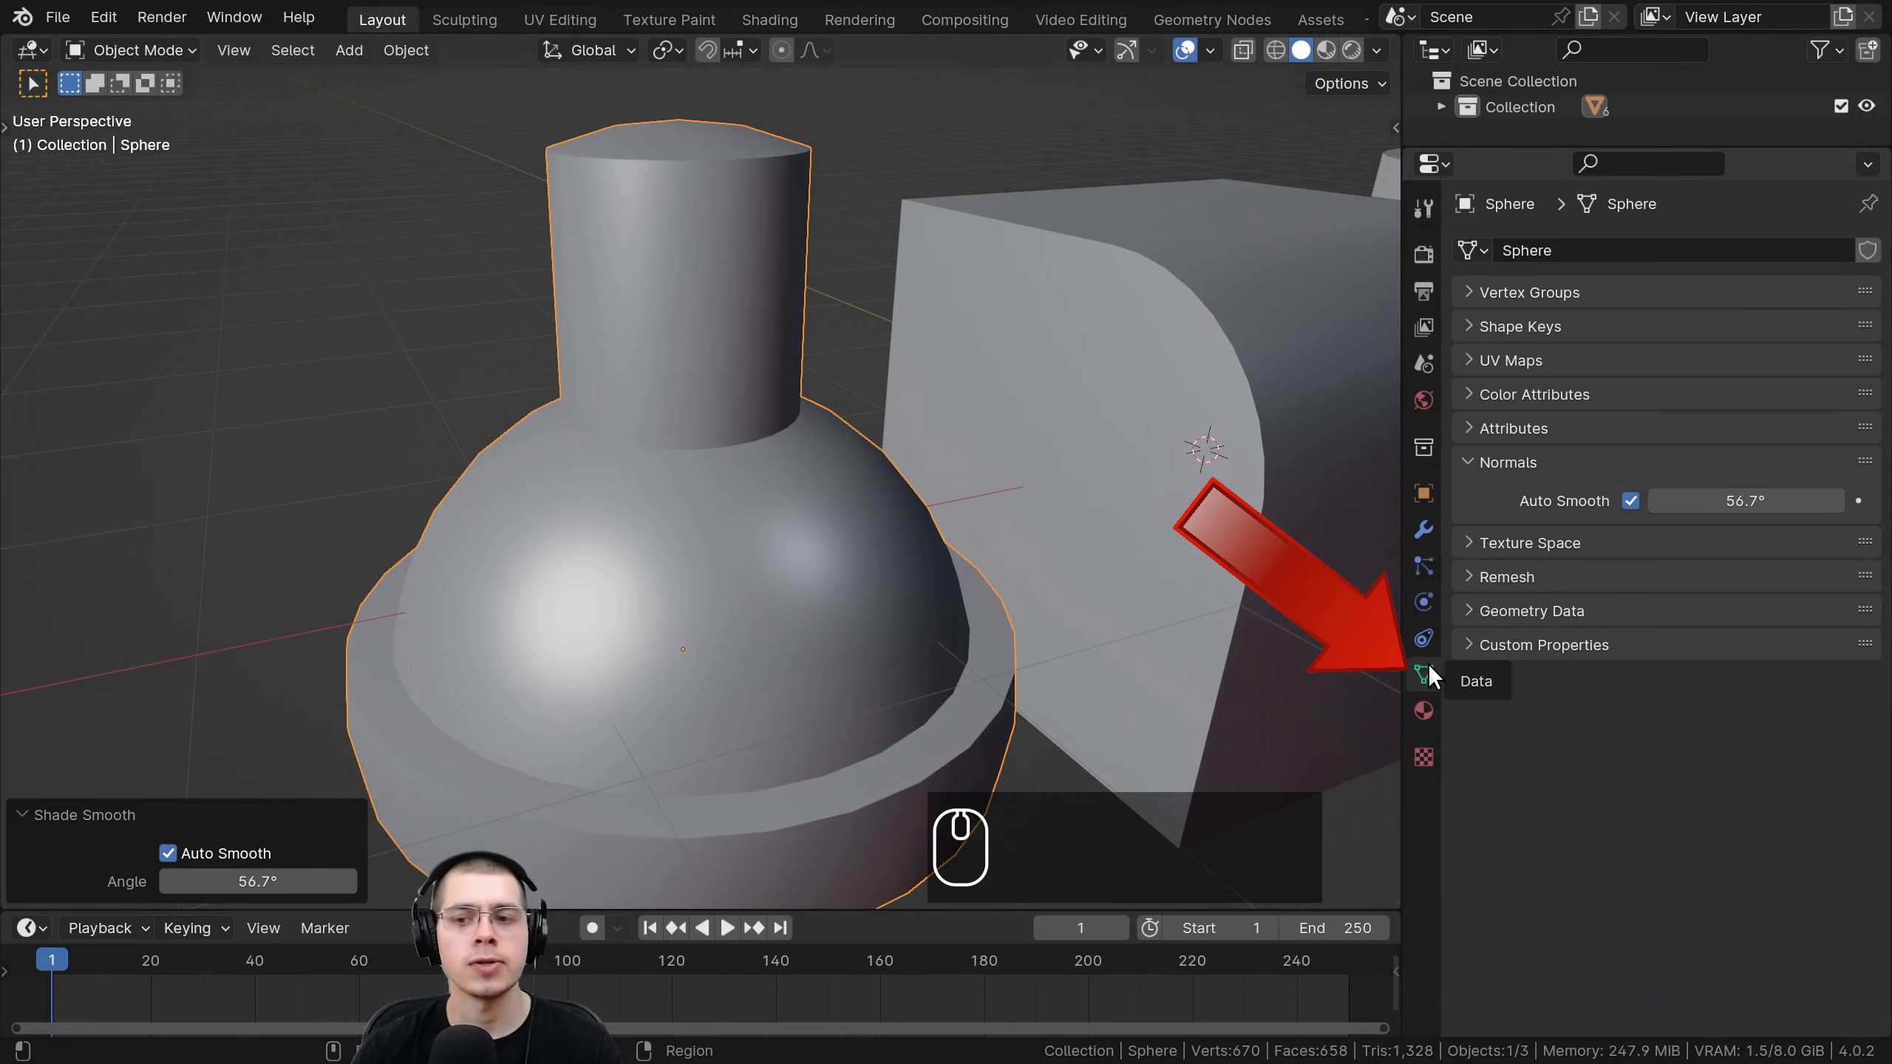
{"action": "left_click", "coordinate": [1464, 457]}
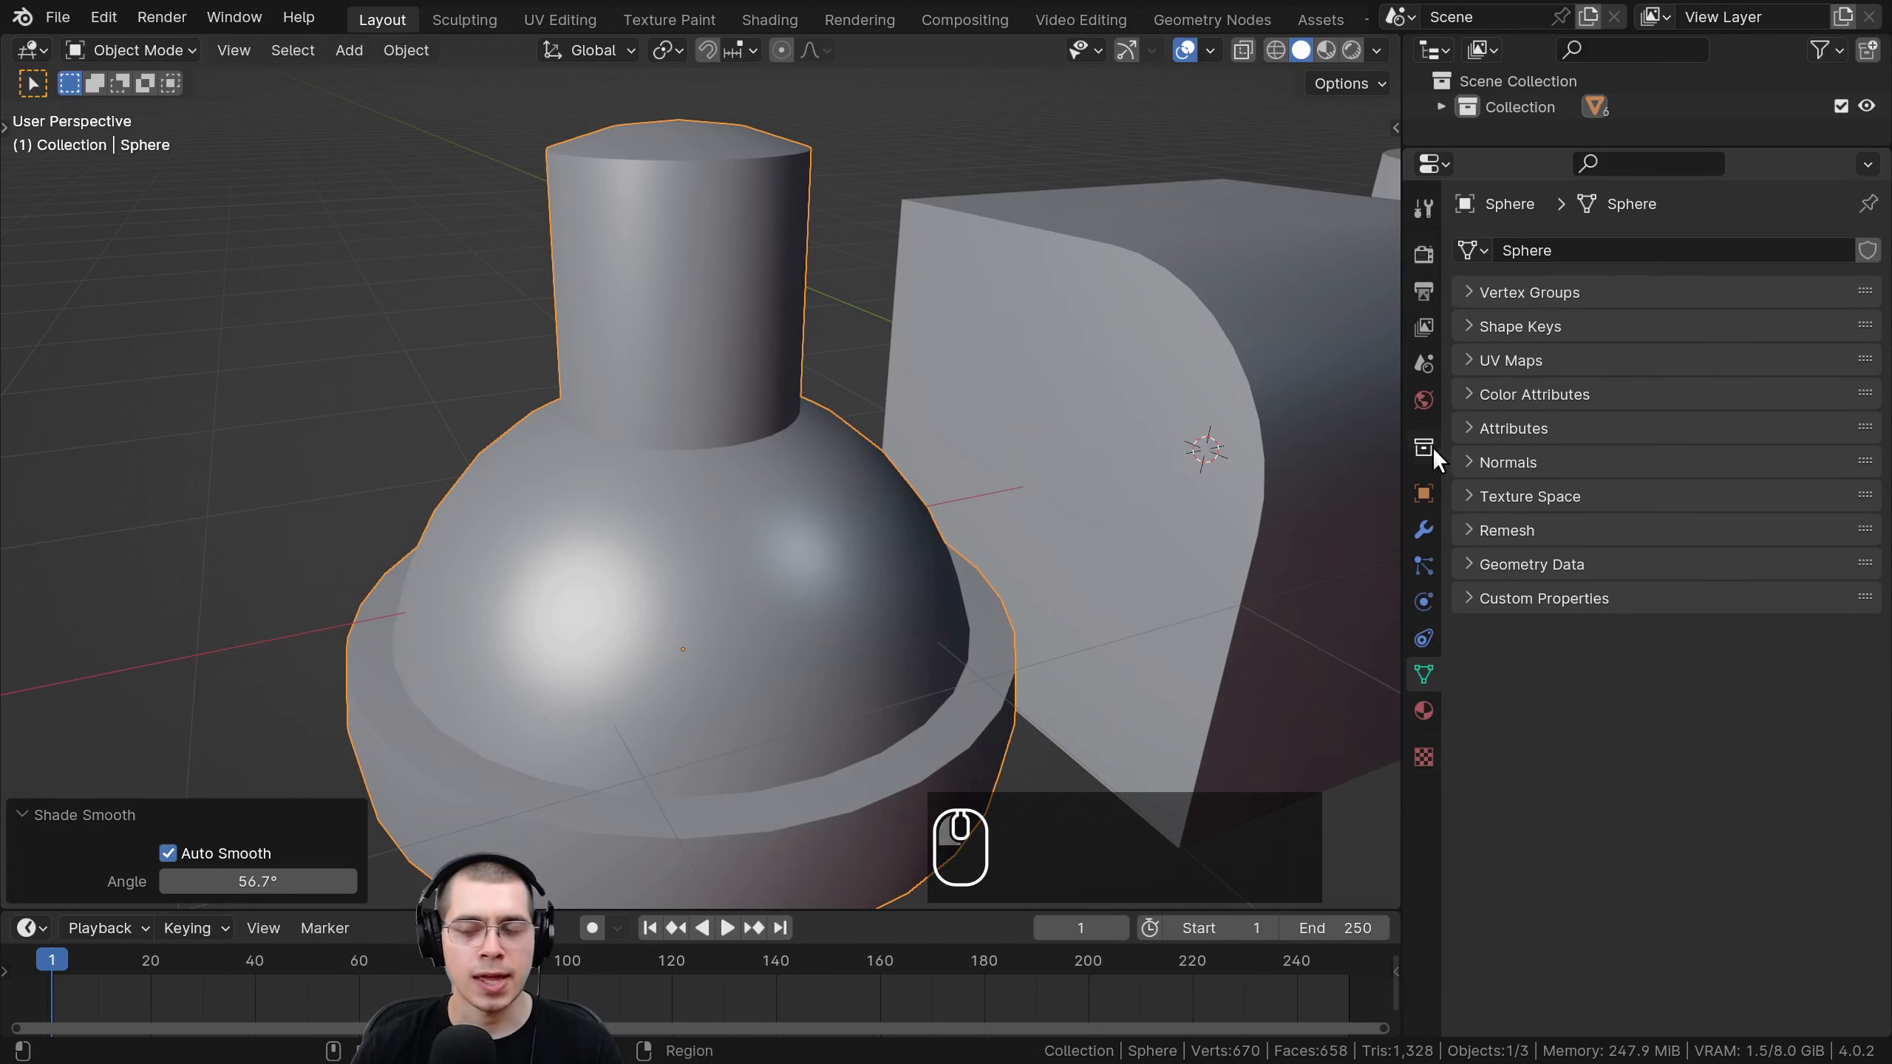
{"action": "left_click", "coordinate": [1469, 461]}
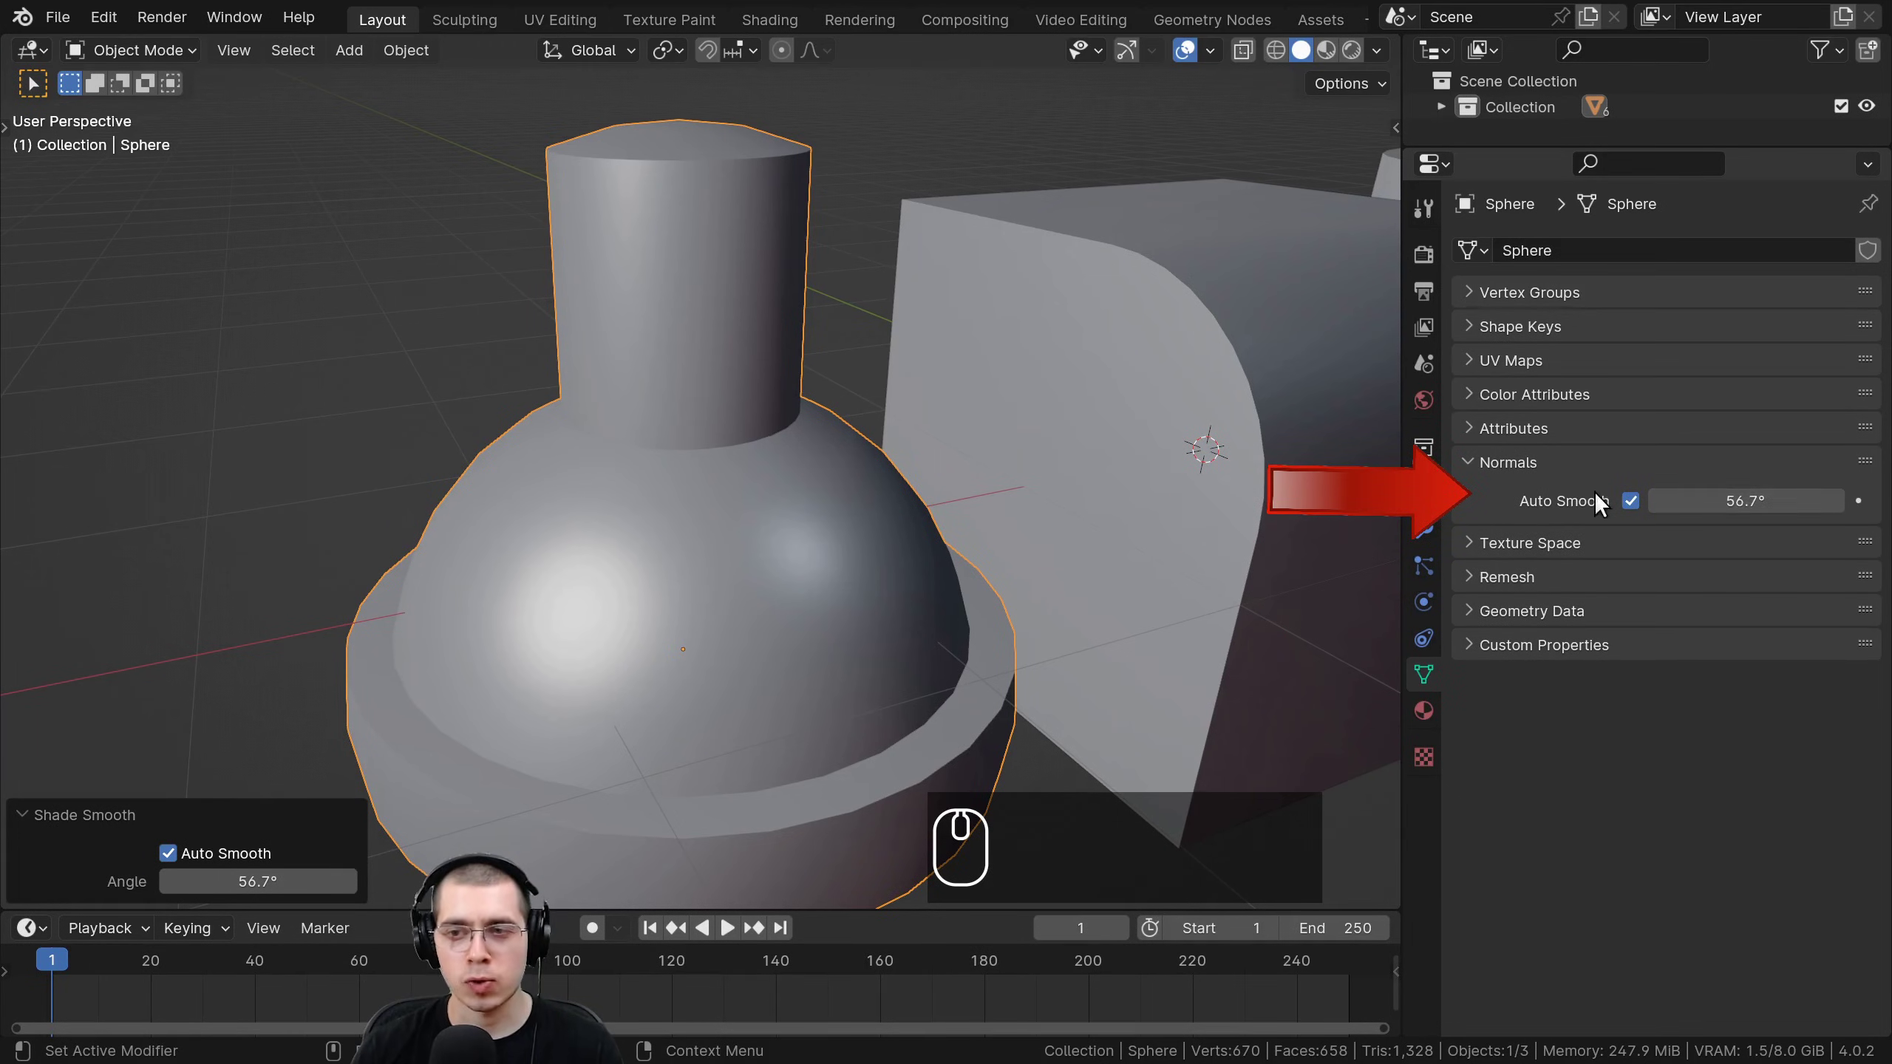
Set the ringed sphere's Auto Smooth angle to 0° in its mesh normals settings.
{"action": "left_click_drag", "start_coordinate": [1743, 500], "coordinate": [1780, 500]}
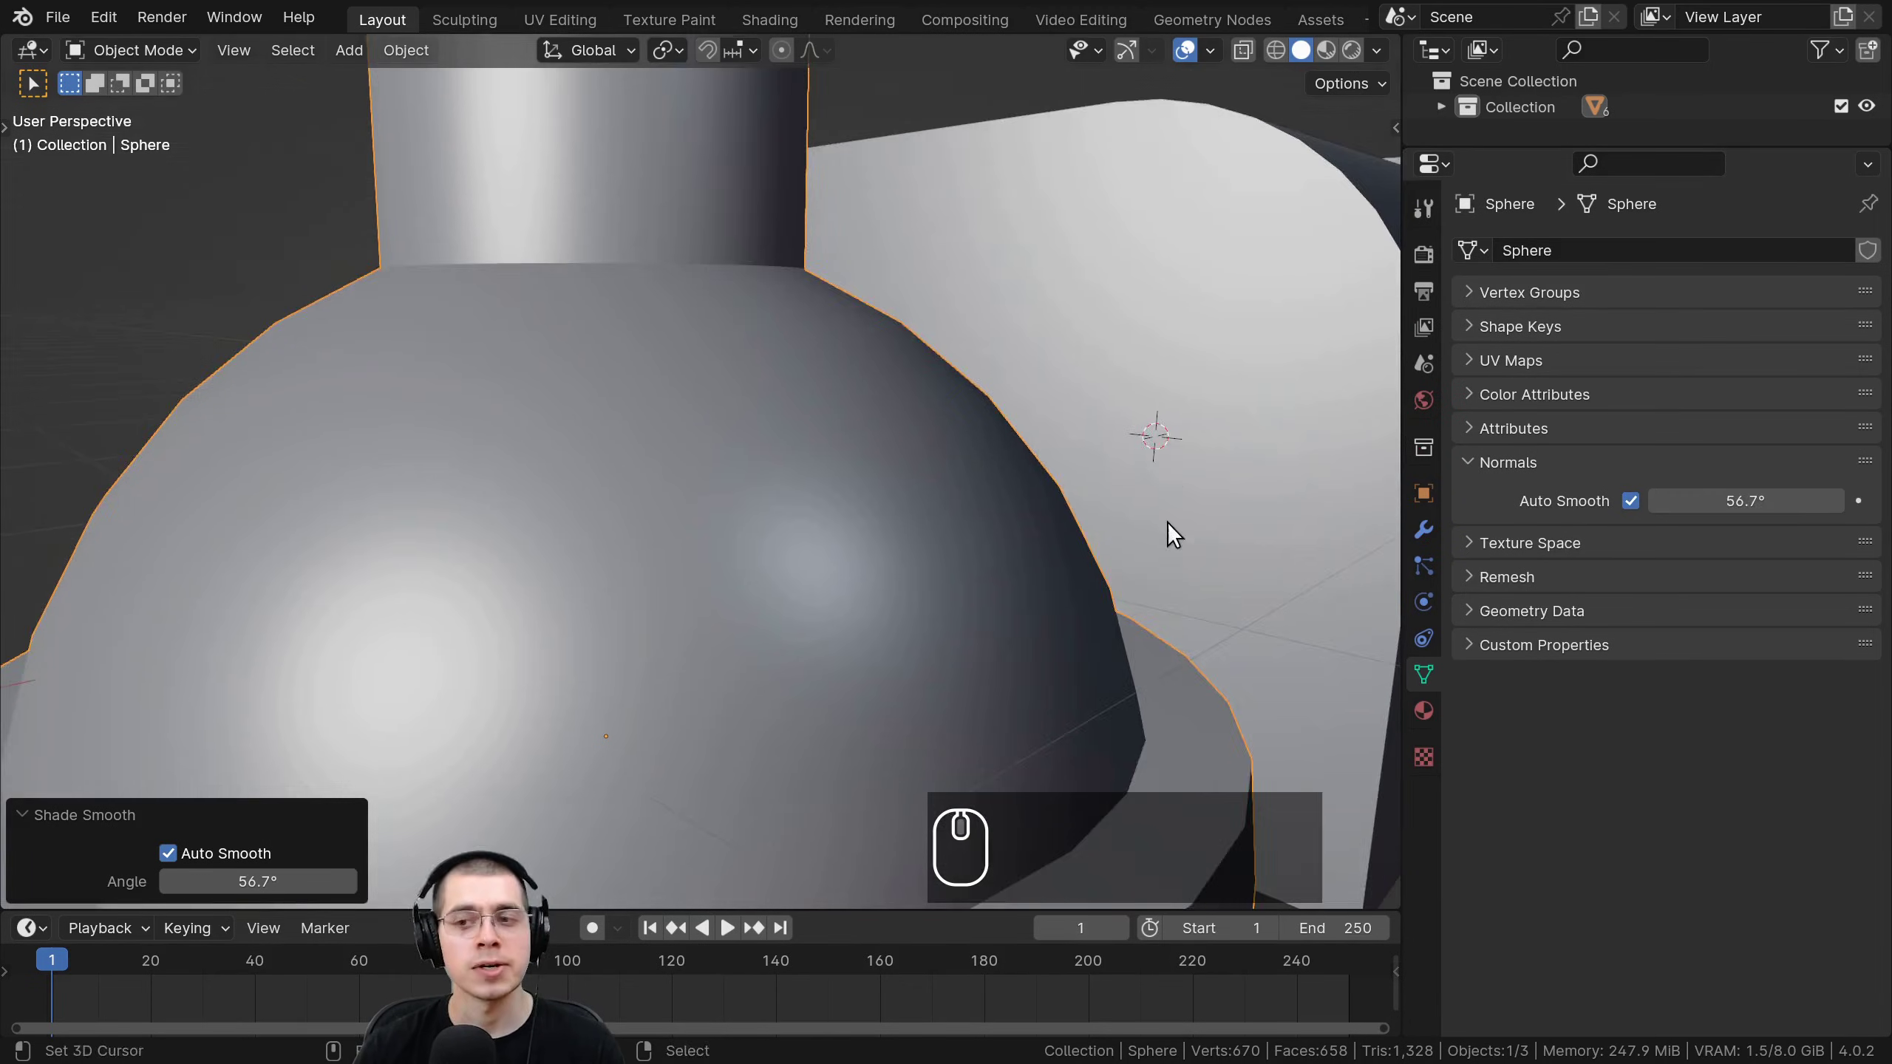
{"action": "middle_click_drag", "start_coordinate": [1166, 532], "coordinate": [1177, 566]}
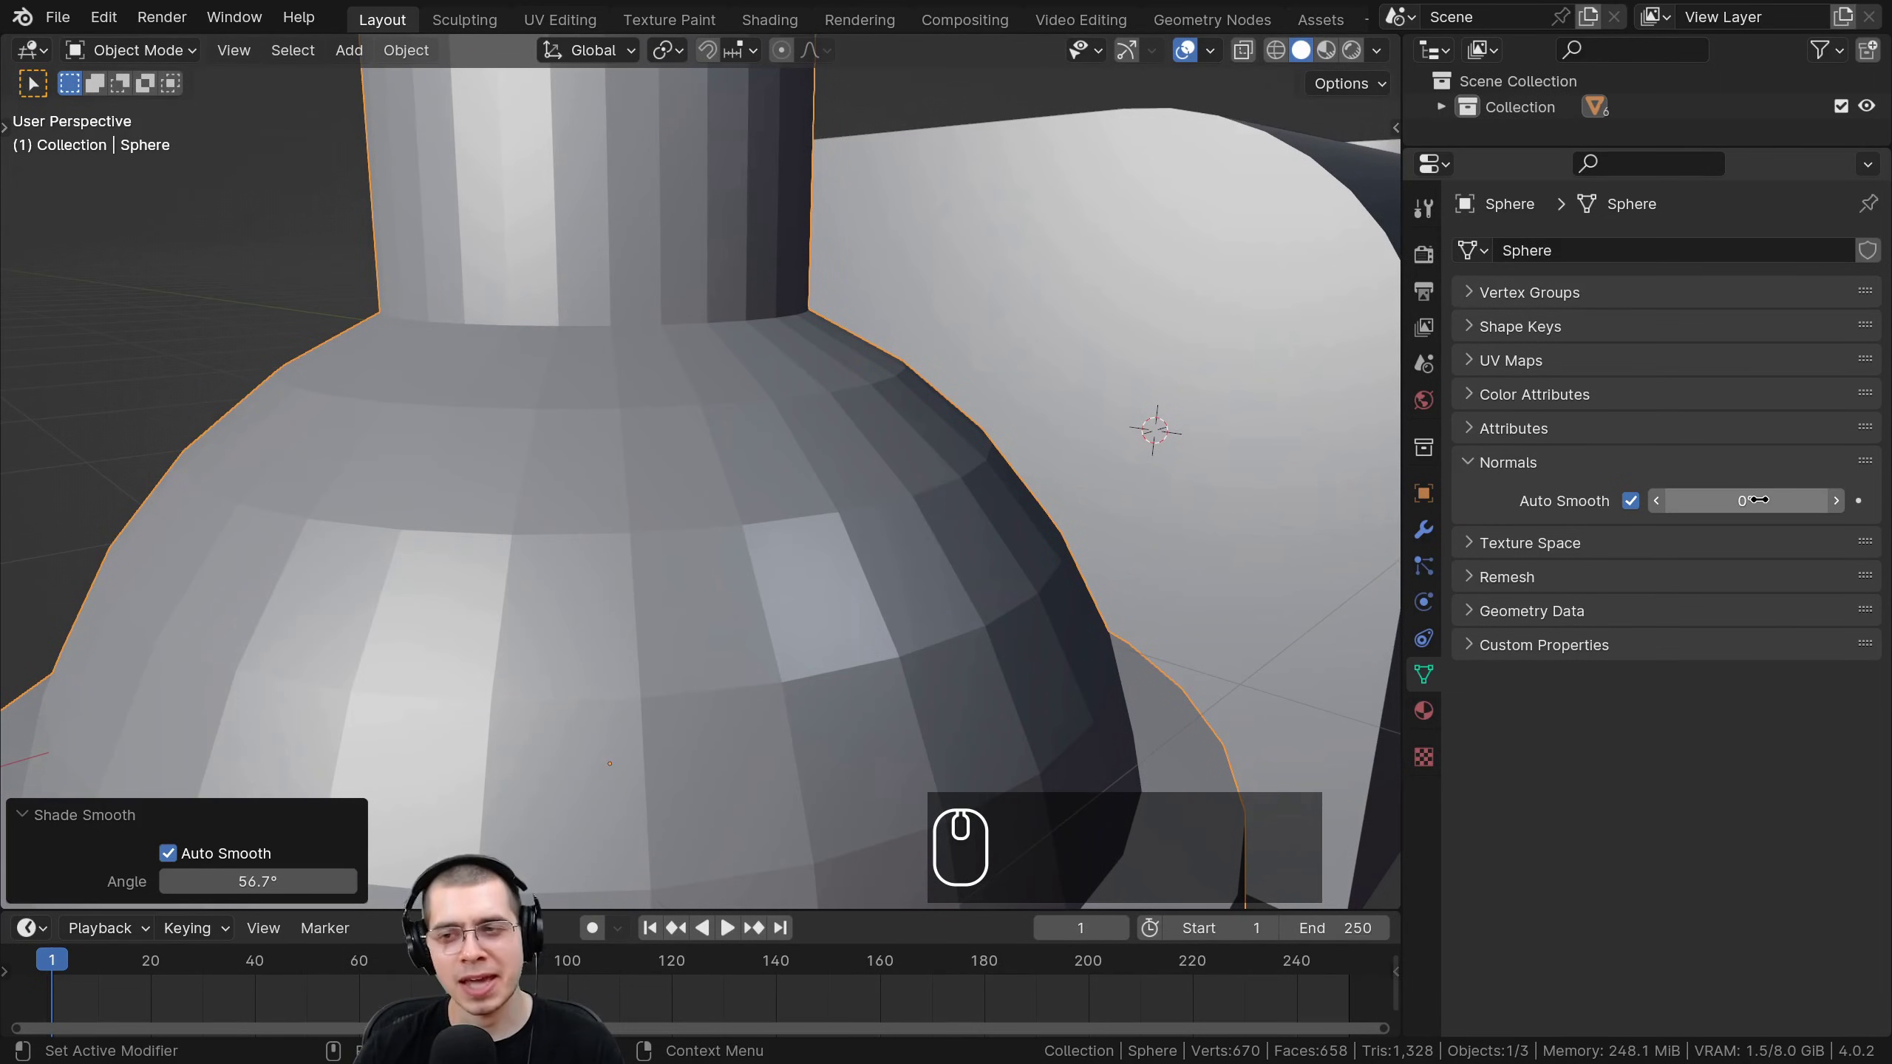
{"action": "left_click_drag", "start_coordinate": [1740, 499], "coordinate": [1661, 500]}
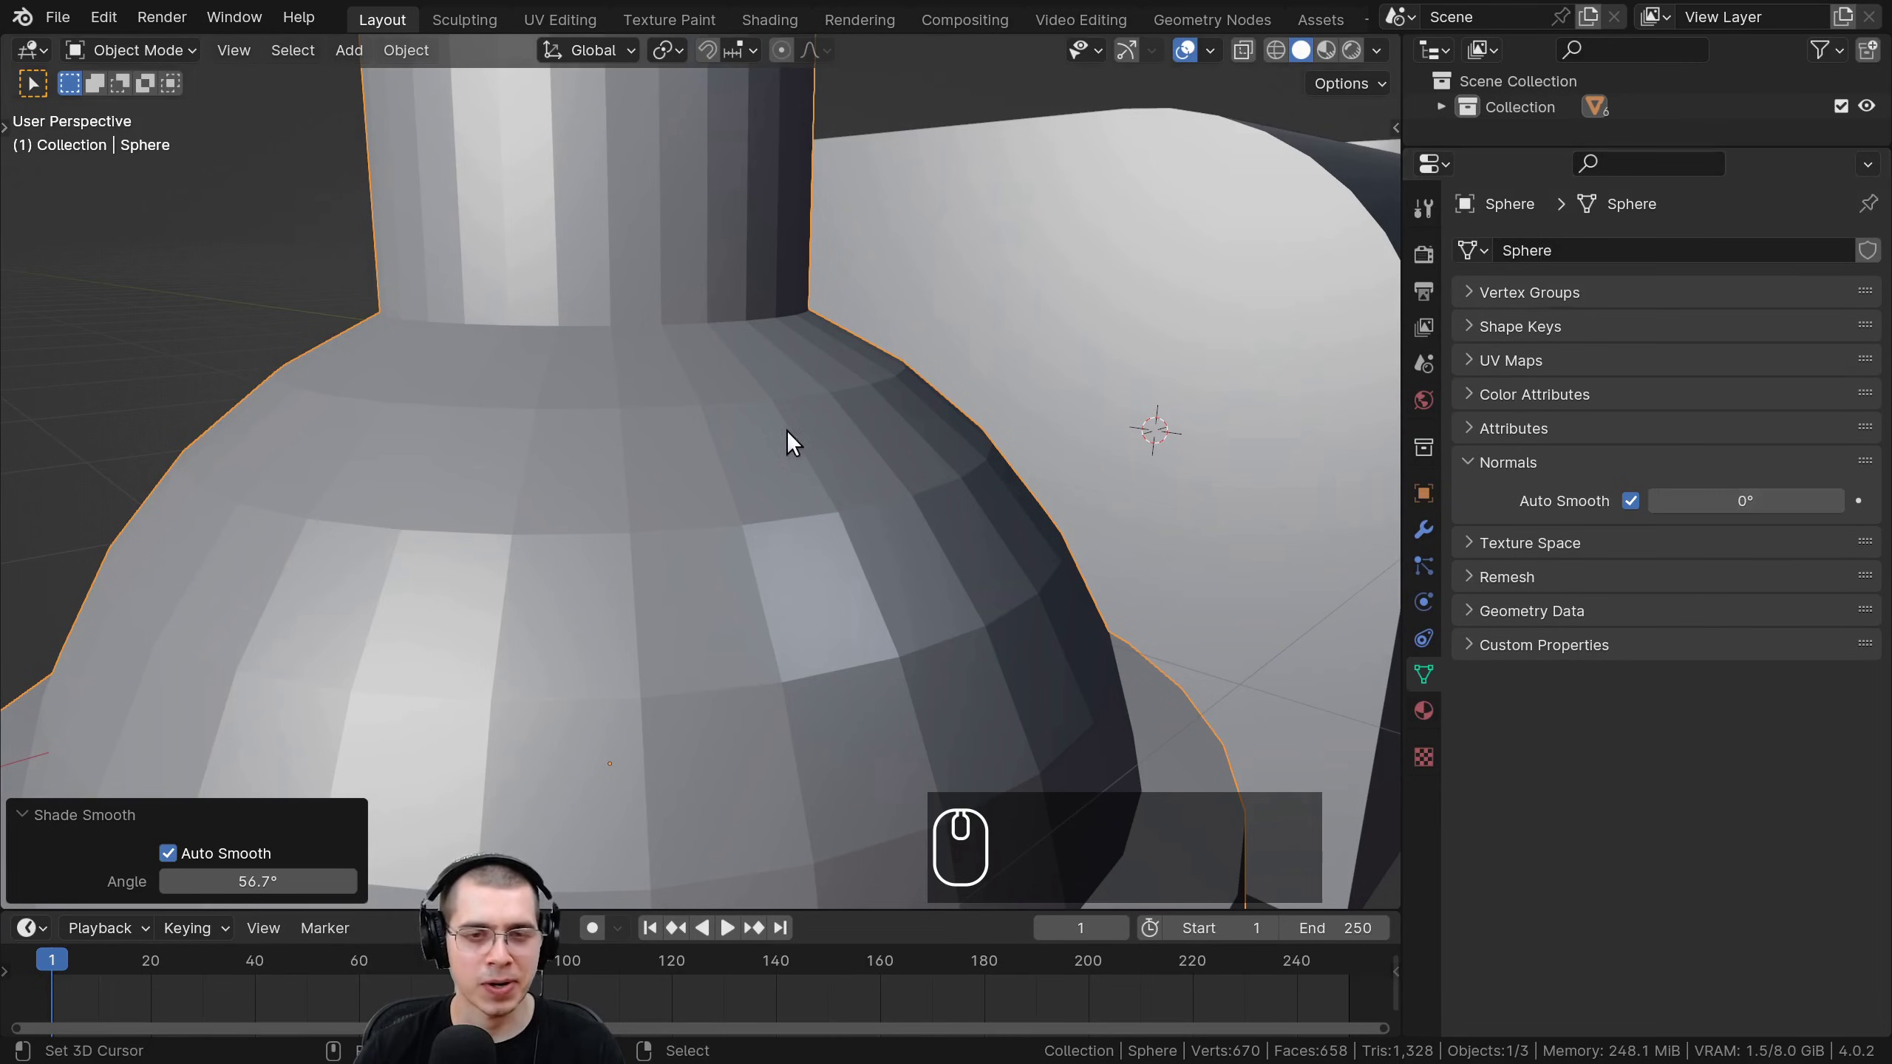
Set the ringed sphere's Auto Smooth angle to 13.9° in its mesh normals settings.
{"action": "scroll", "coordinate": [864, 358], "scroll_direction": "up", "scroll_amount": 3}
{"action": "scroll", "coordinate": [1076, 387], "scroll_direction": "up", "scroll_amount": 4}
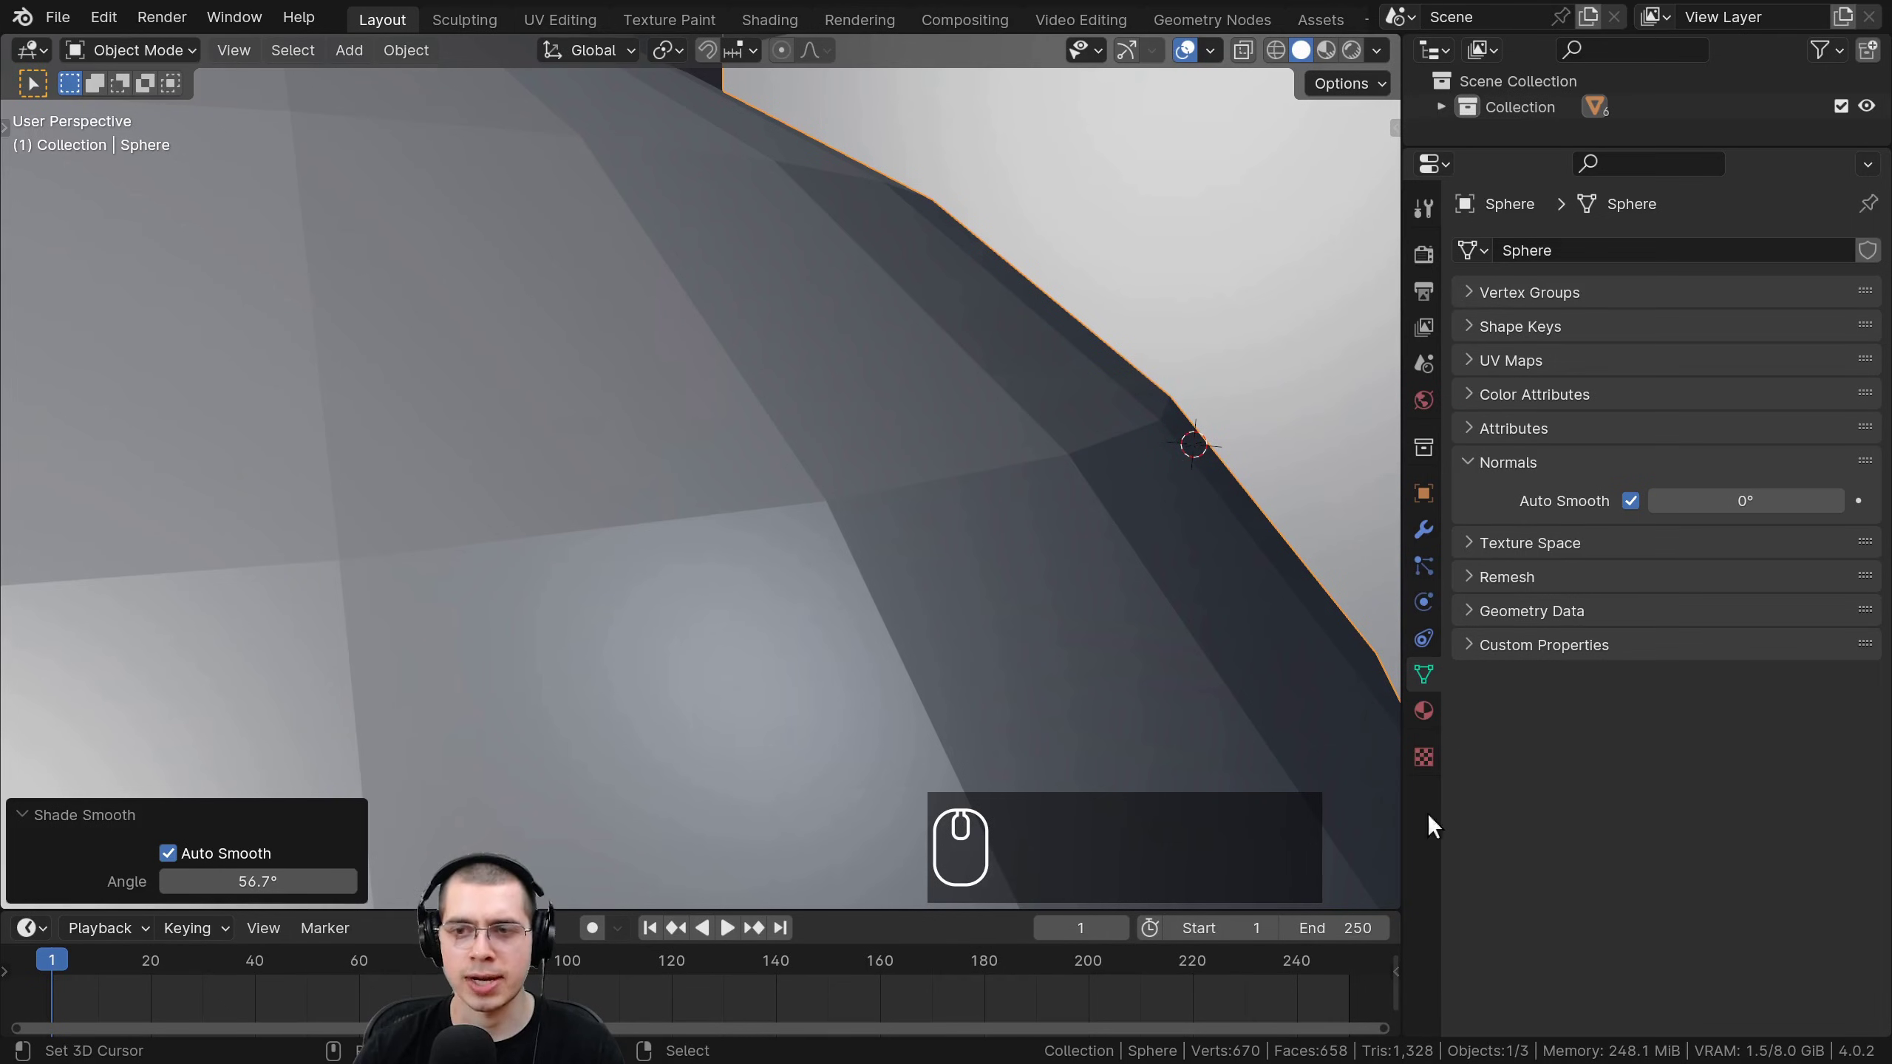
{"action": "left_click_drag", "start_coordinate": [1773, 501], "coordinate": [1813, 500]}
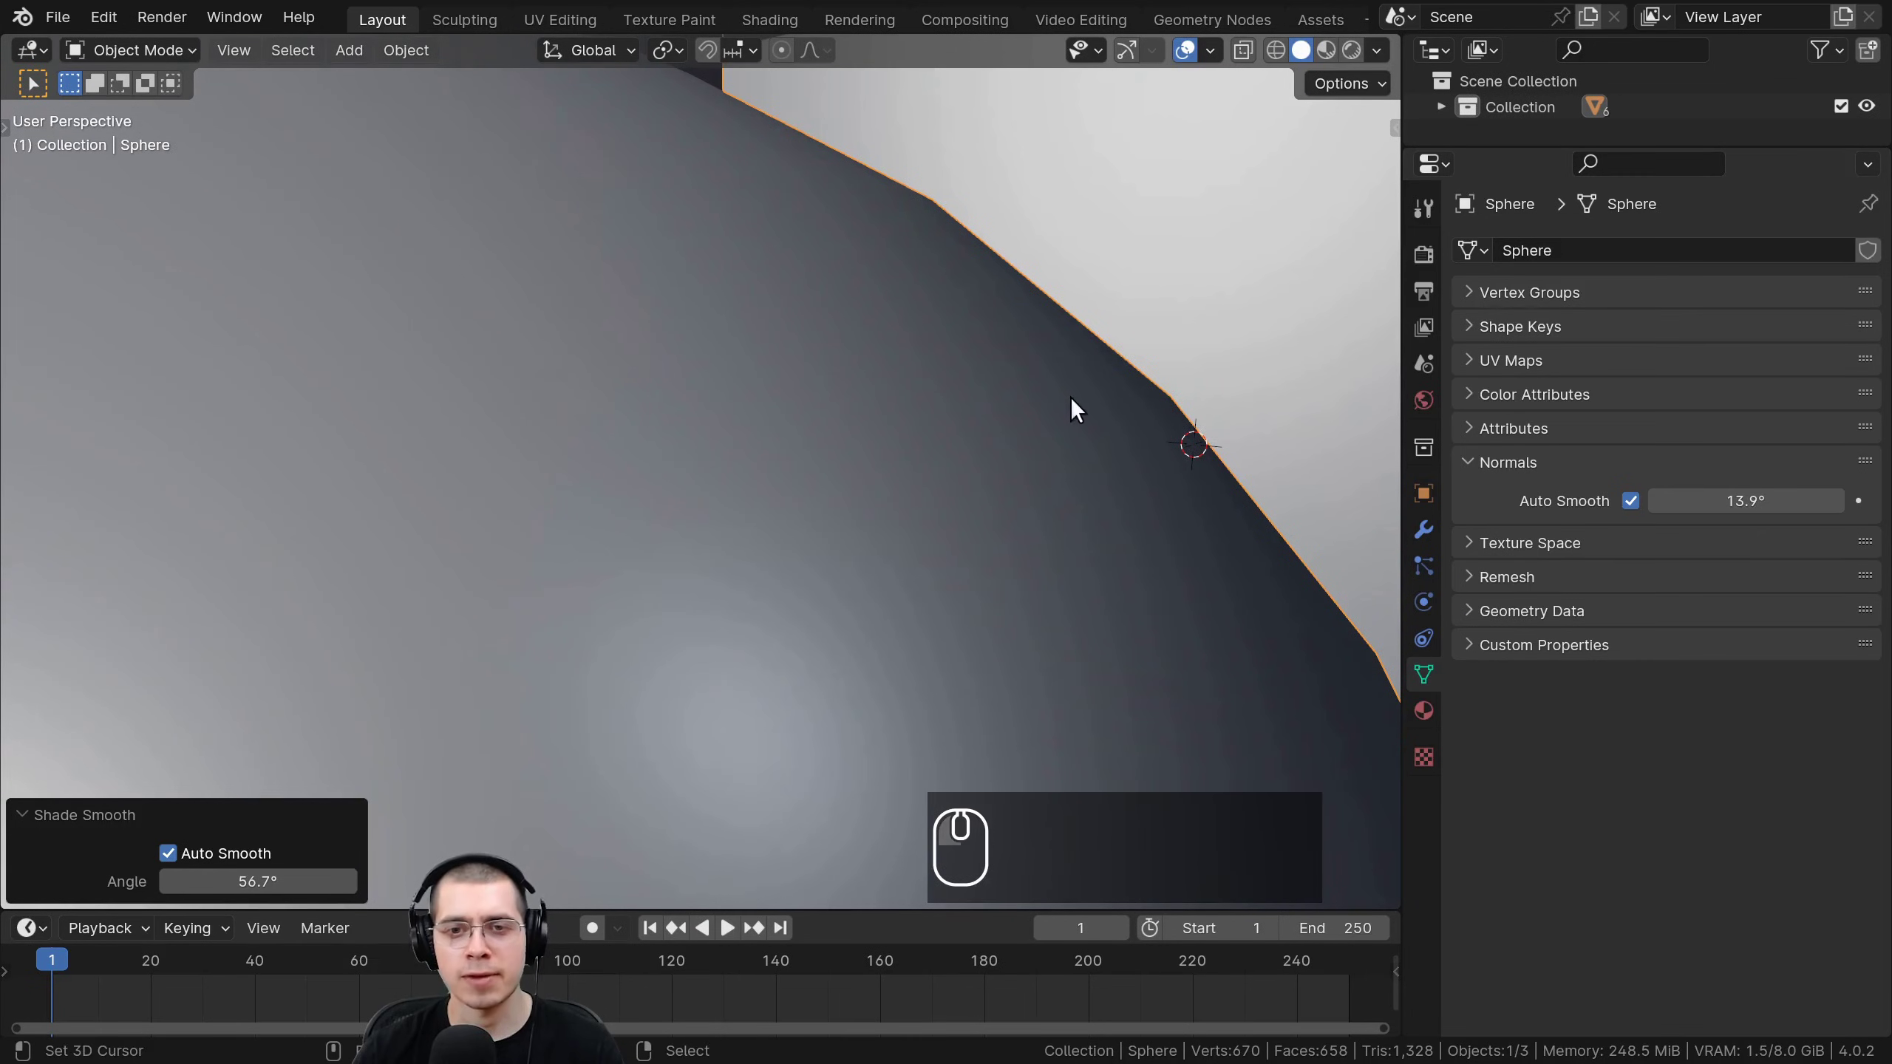
{"action": "scroll", "coordinate": [968, 395], "scroll_direction": "down", "scroll_amount": 3}
{"action": "scroll", "coordinate": [656, 302], "scroll_direction": "down", "scroll_amount": 2}
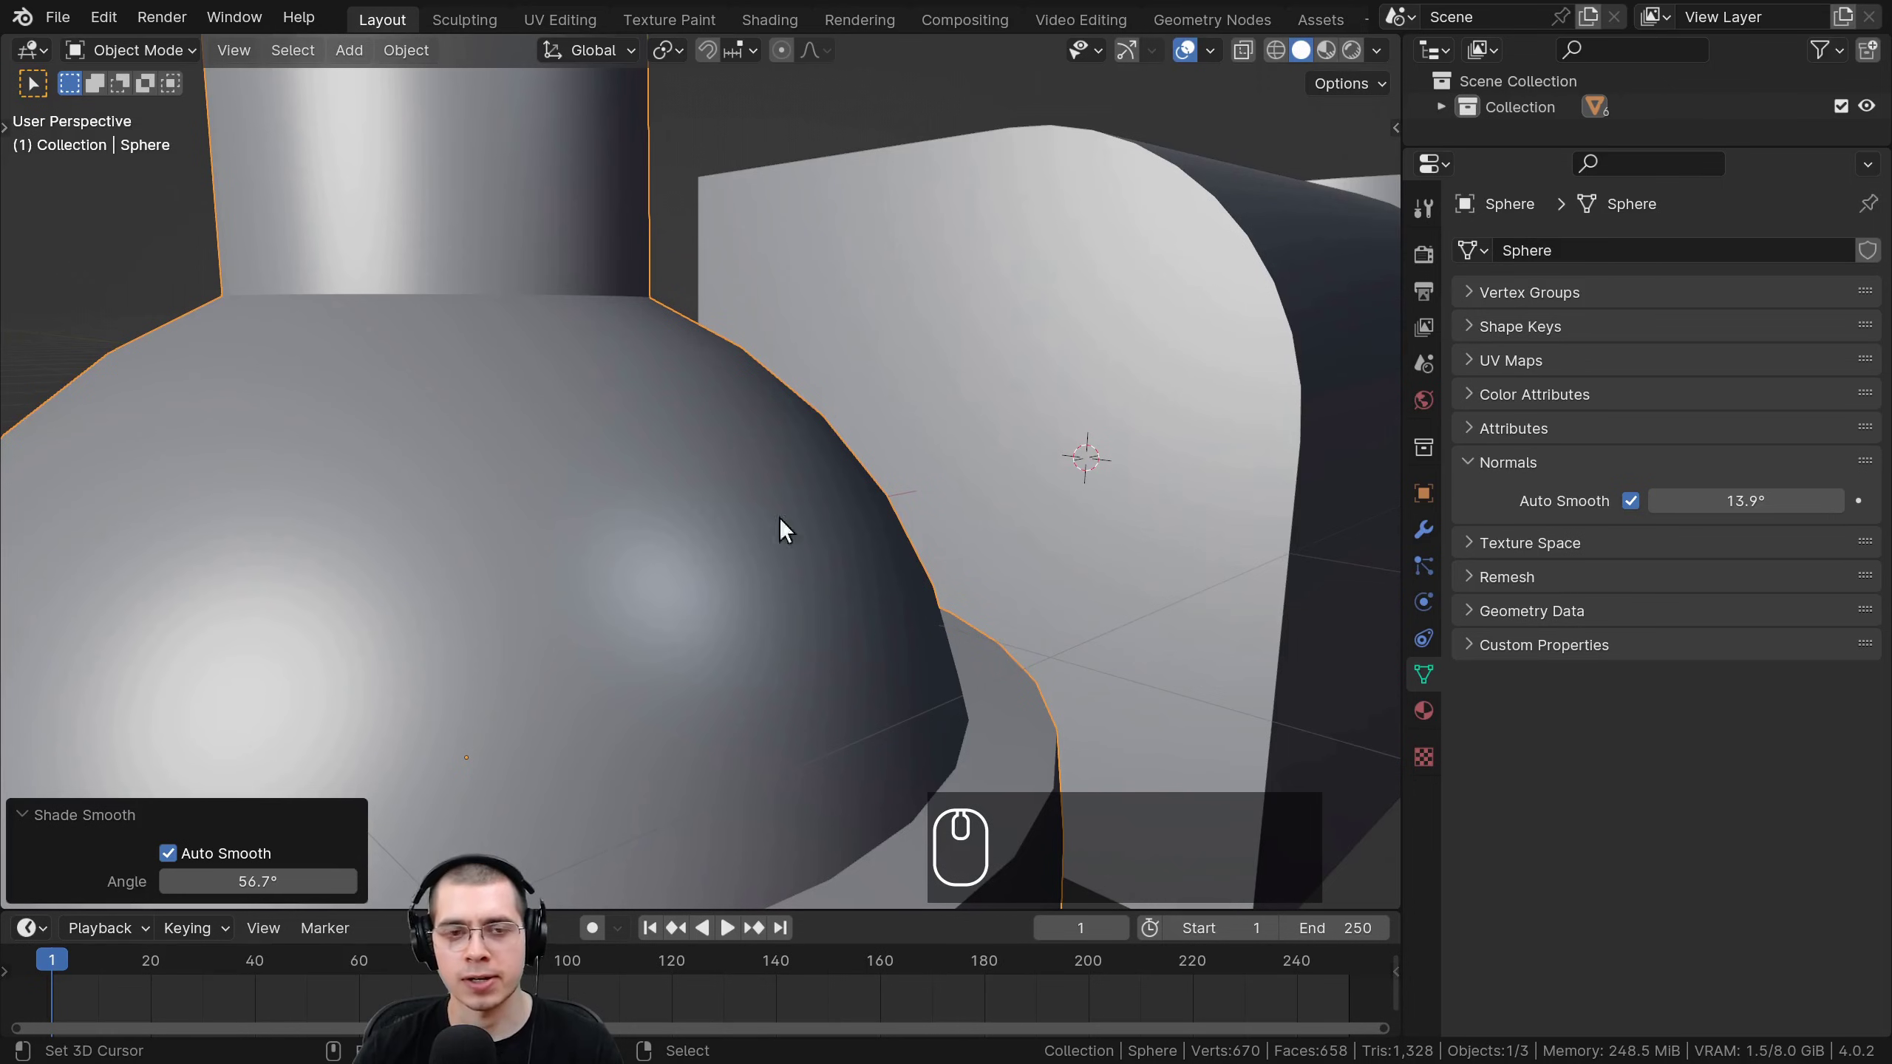
Set the ringed sphere's Auto Smooth angle to 77.2° and check the rim of its cylindrical neck.
{"action": "middle_click_drag", "start_coordinate": [779, 518], "coordinate": [907, 320], "text": "shift"}
{"action": "middle_click_drag", "start_coordinate": [1027, 360], "coordinate": [954, 377], "text": "shift"}
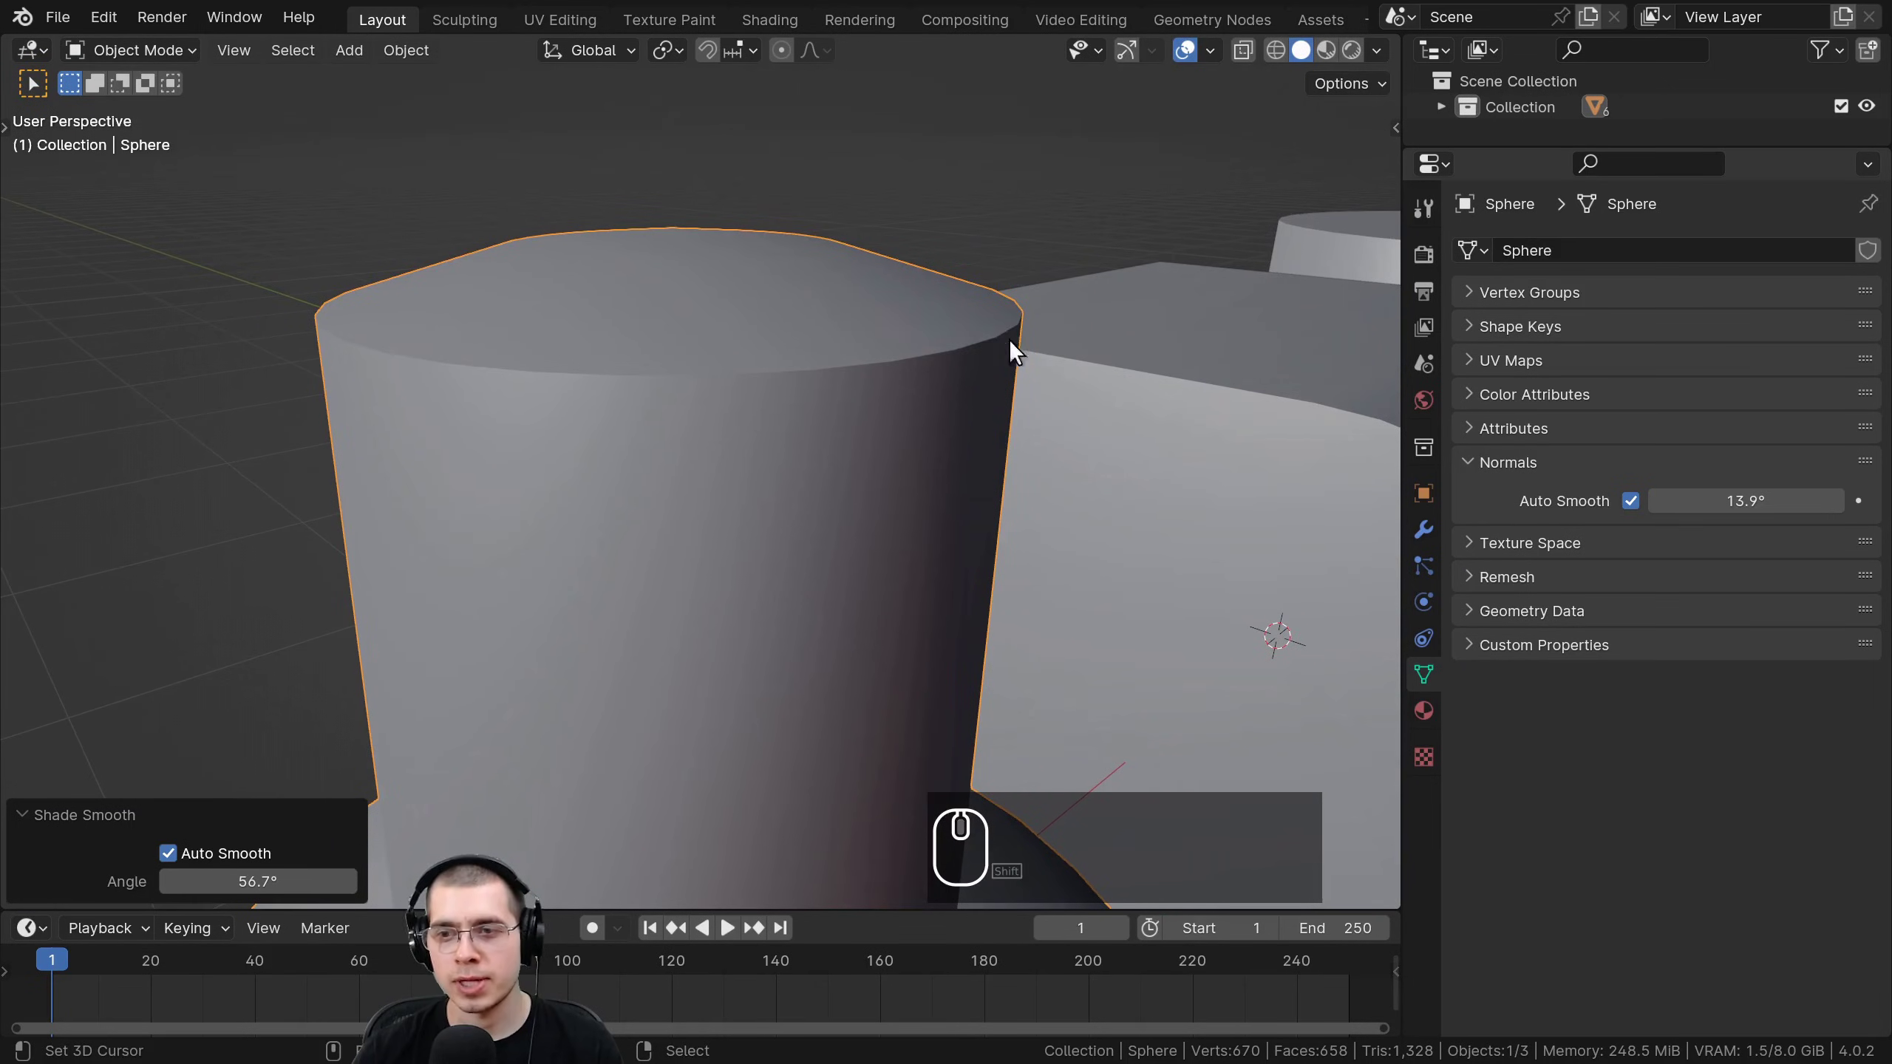
{"action": "mouse_move", "coordinate": [1740, 501]}
{"action": "left_mouse_down"}
{"action": "mouse_move", "coordinate": [1791, 501]}
{"action": "mouse_move", "coordinate": [1745, 501]}
{"action": "left_mouse_up"}
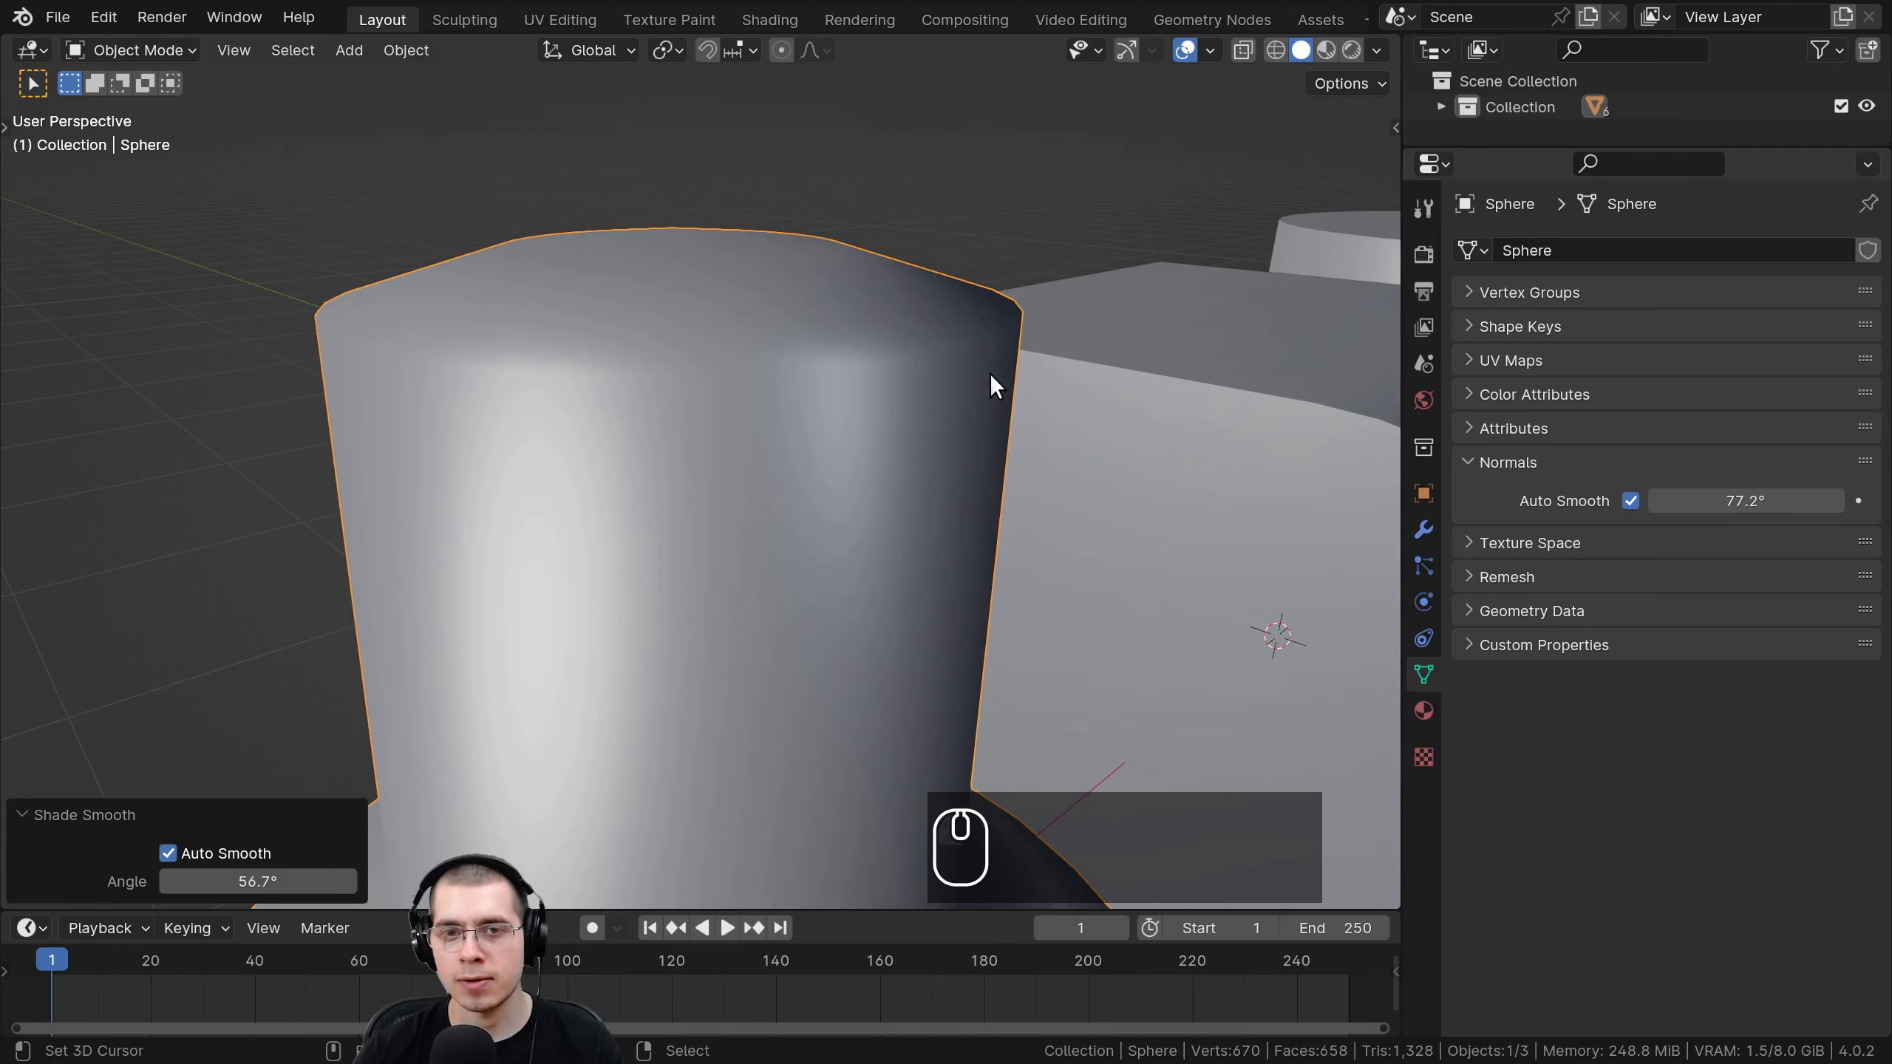
{"action": "scroll", "coordinate": [803, 432], "scroll_direction": "down", "scroll_amount": 5}
{"action": "middle_click_drag", "start_coordinate": [803, 431], "coordinate": [877, 331]}
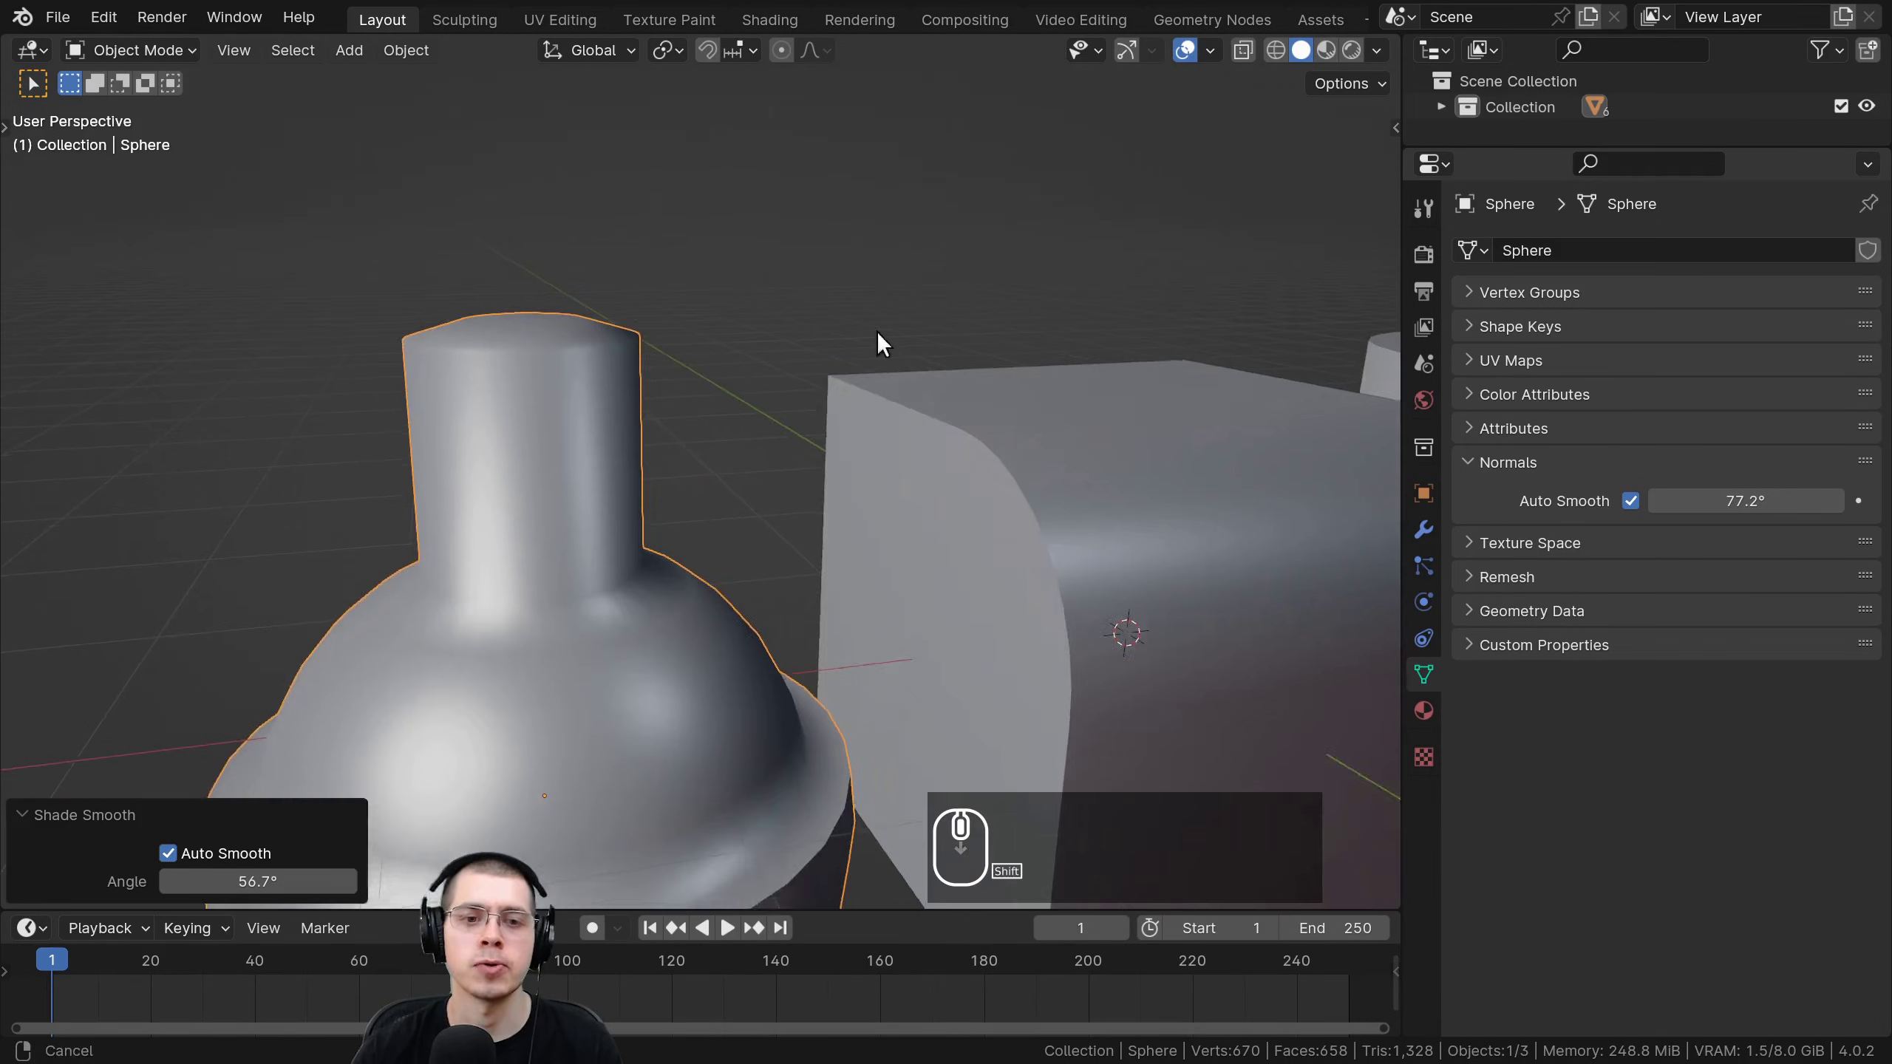
Apply Shade Auto Smooth with a 56.7° angle to the plain cube.
{"action": "key", "text": "w"}
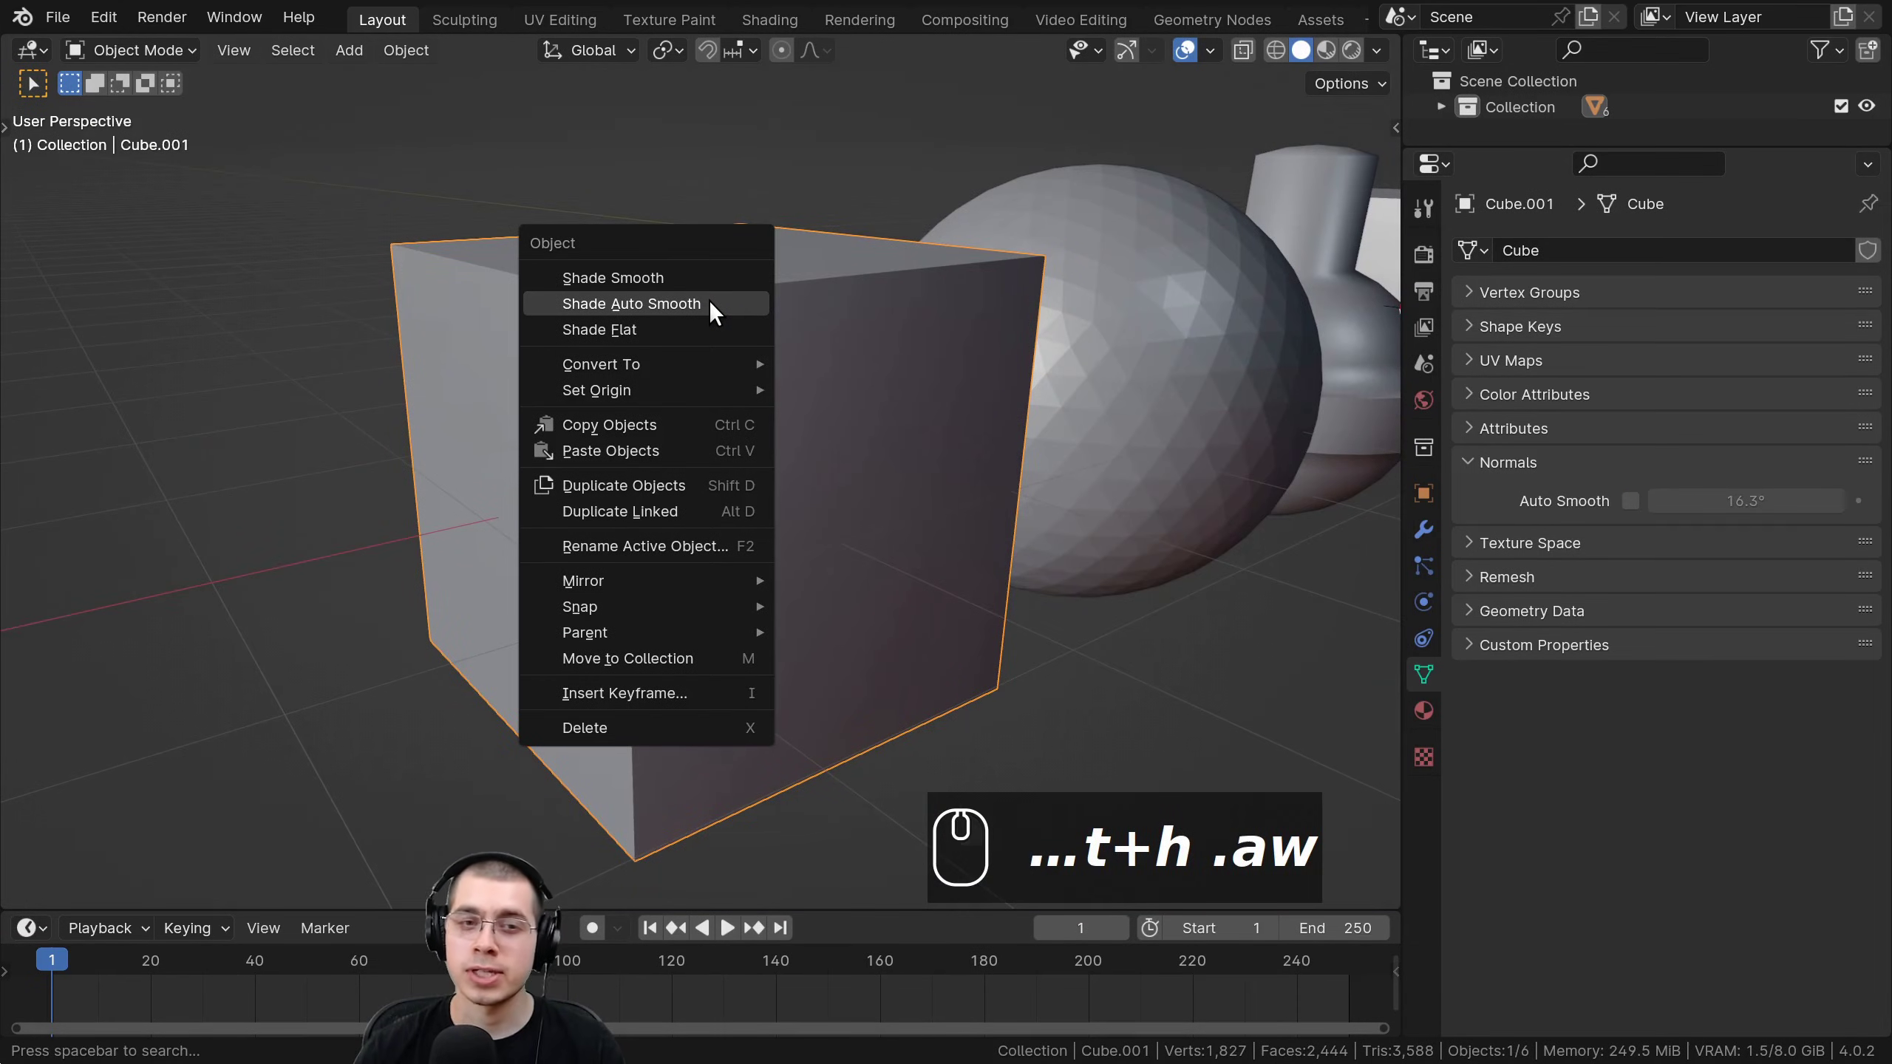
{"action": "left_click", "coordinate": [708, 299]}
{"action": "scroll", "coordinate": [738, 340], "scroll_direction": "up", "scroll_amount": 5}
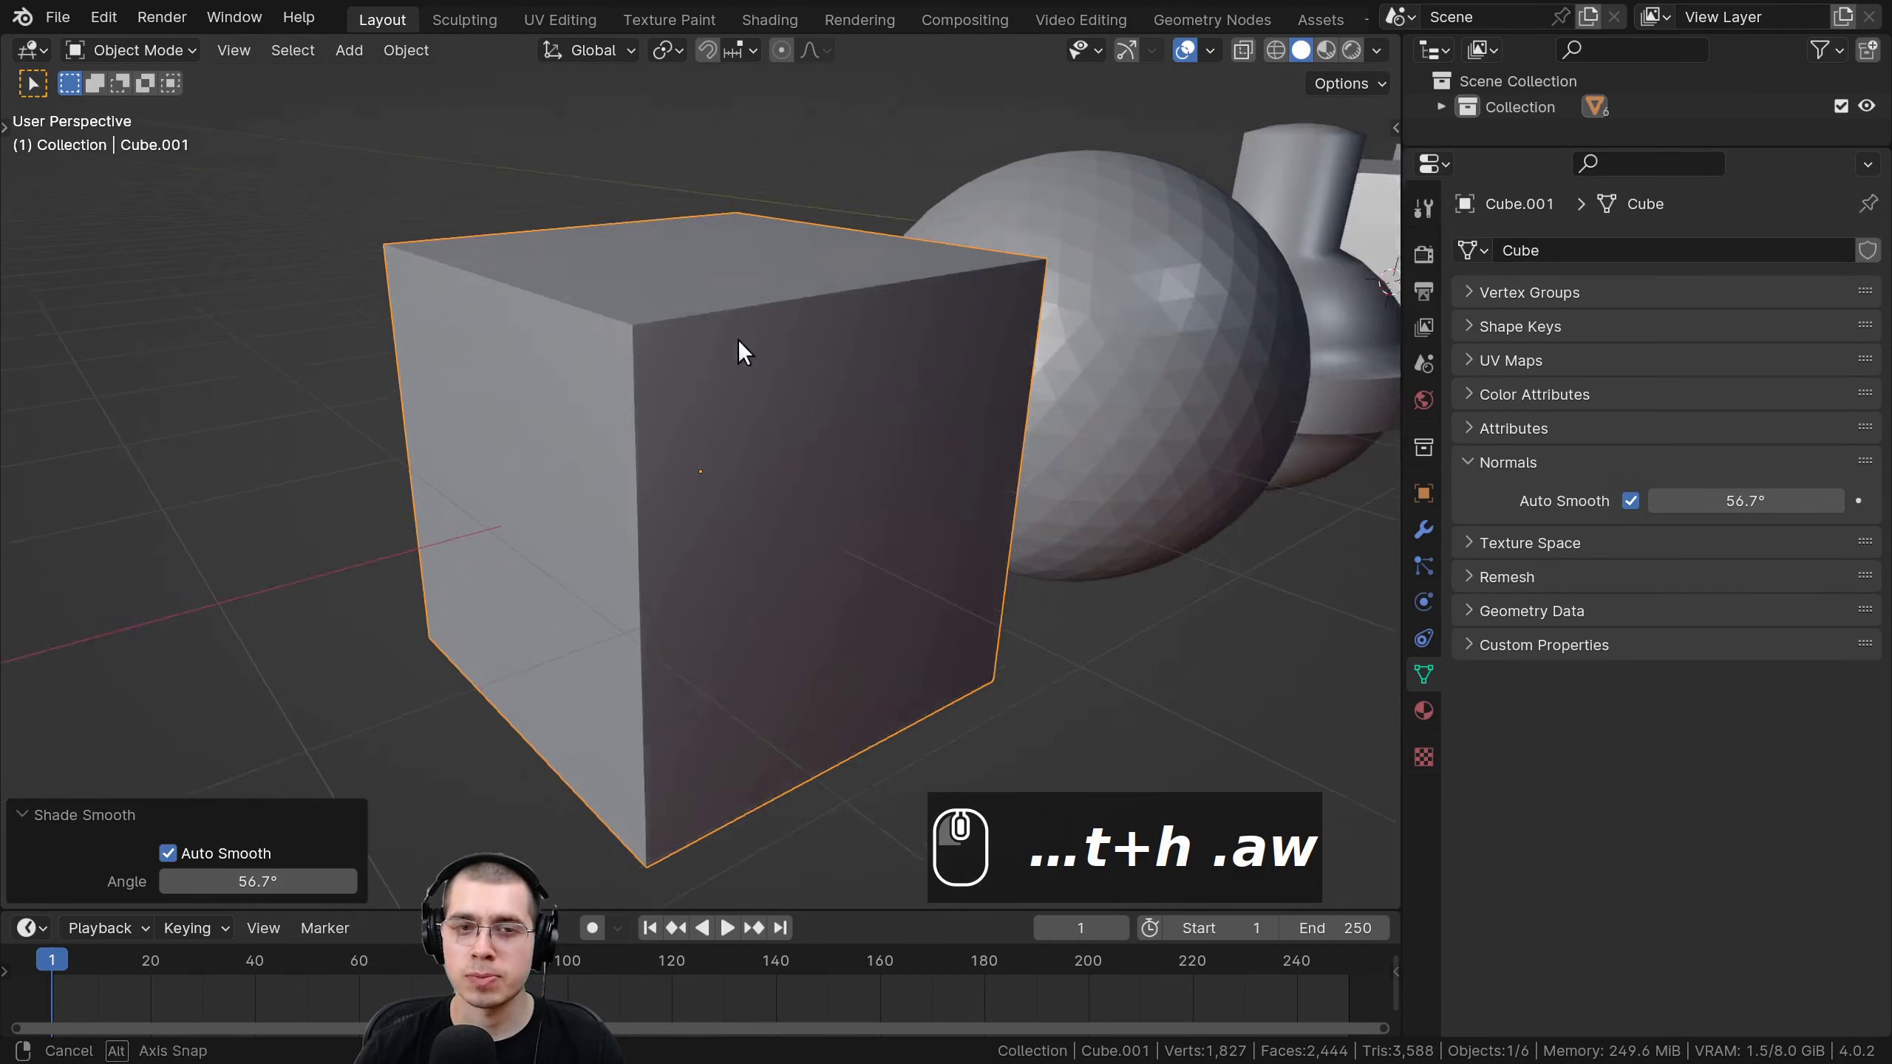
{"action": "middle_click_drag", "start_coordinate": [1064, 367], "coordinate": [1162, 322]}
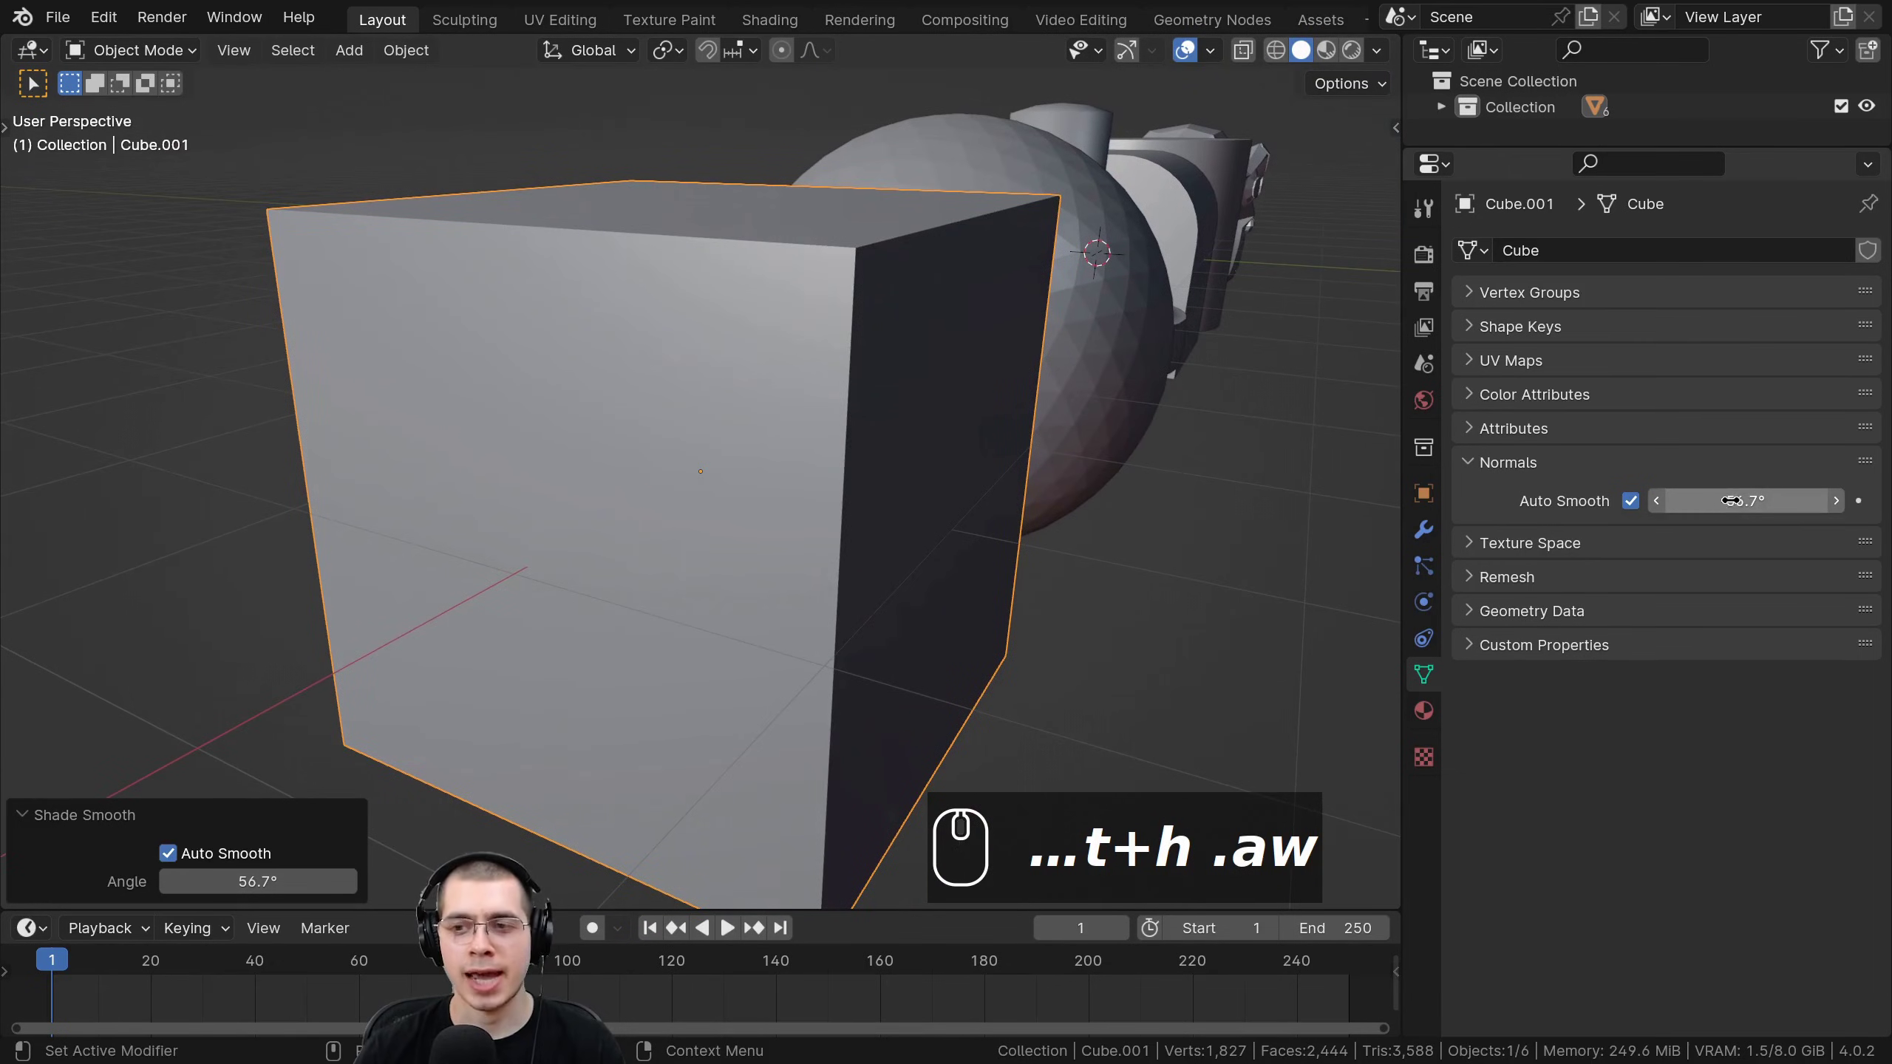
Set the plain cube's Auto Smooth angle to 69.2° and inspect its edges.
{"action": "left_click_drag", "start_coordinate": [1731, 500], "coordinate": [1791, 500]}
{"action": "middle_click_drag", "start_coordinate": [897, 436], "coordinate": [849, 527]}
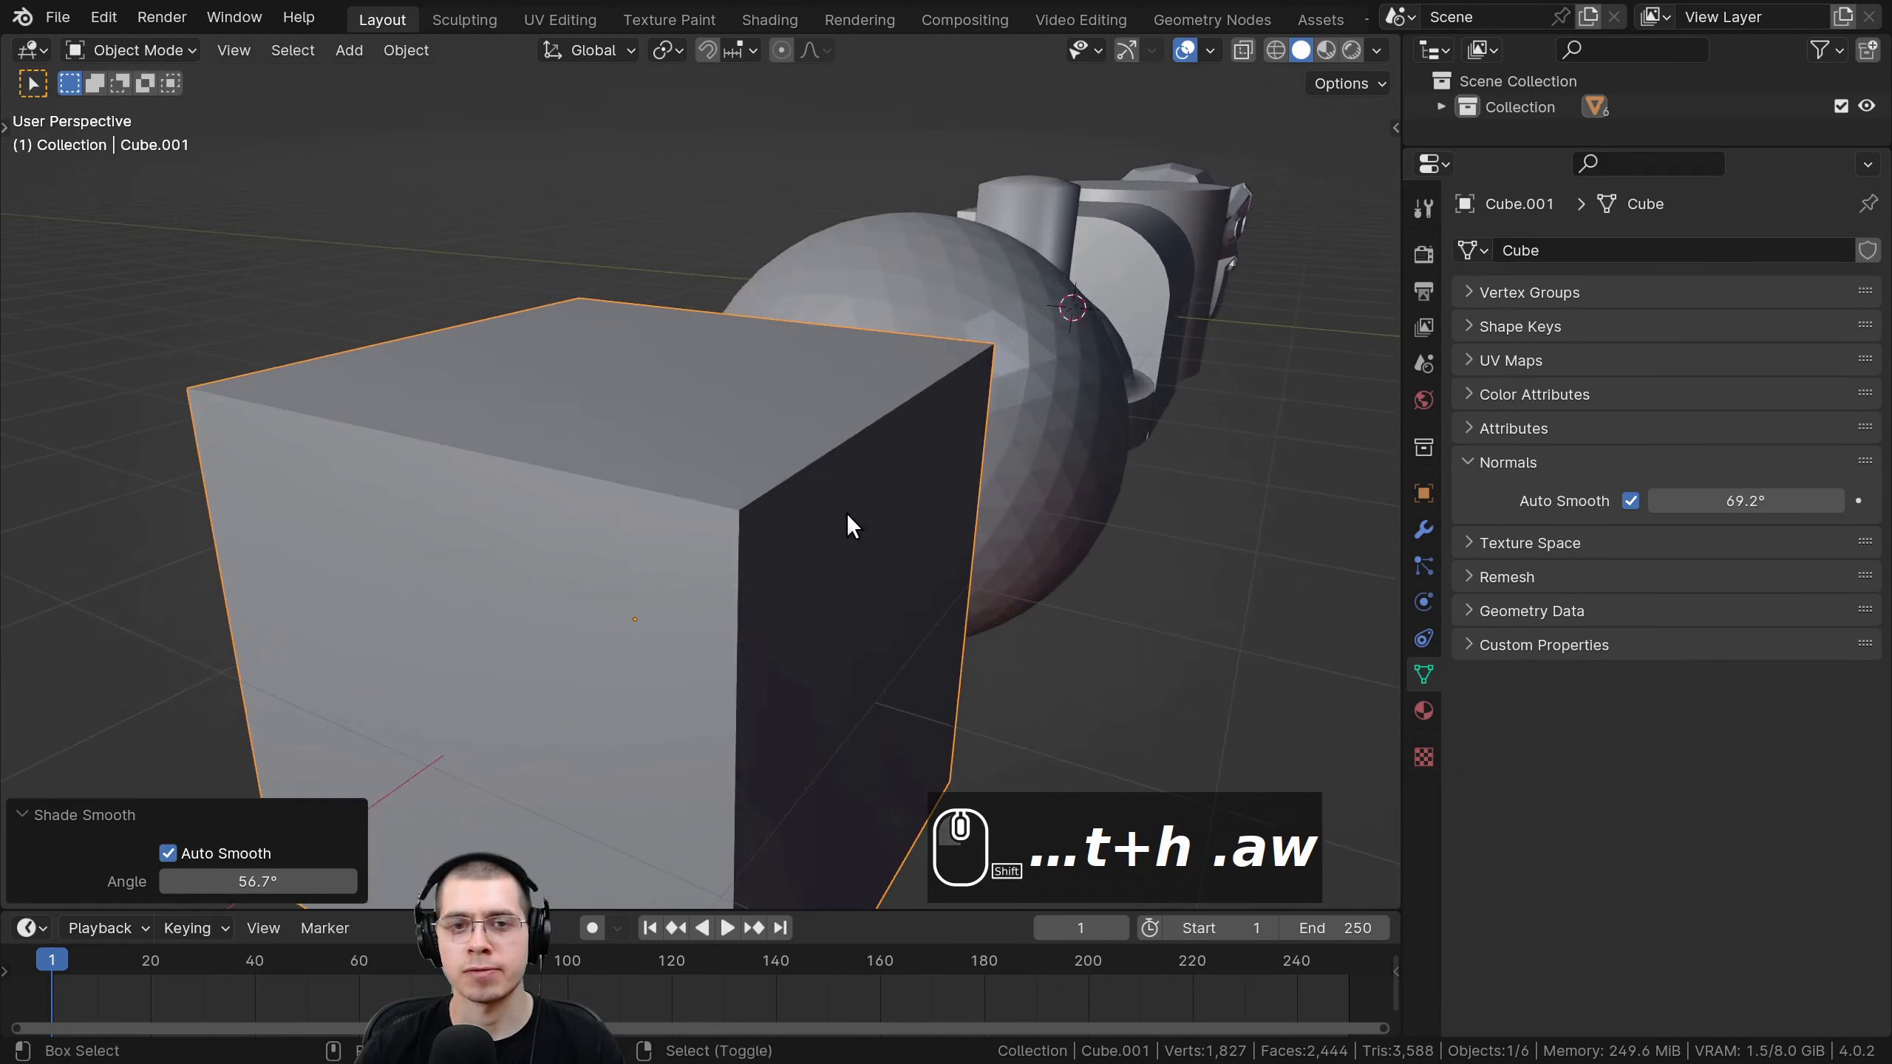
{"action": "scroll", "coordinate": [900, 427], "scroll_direction": "up", "scroll_amount": 1}
{"action": "middle_click_drag", "start_coordinate": [899, 427], "coordinate": [777, 337]}
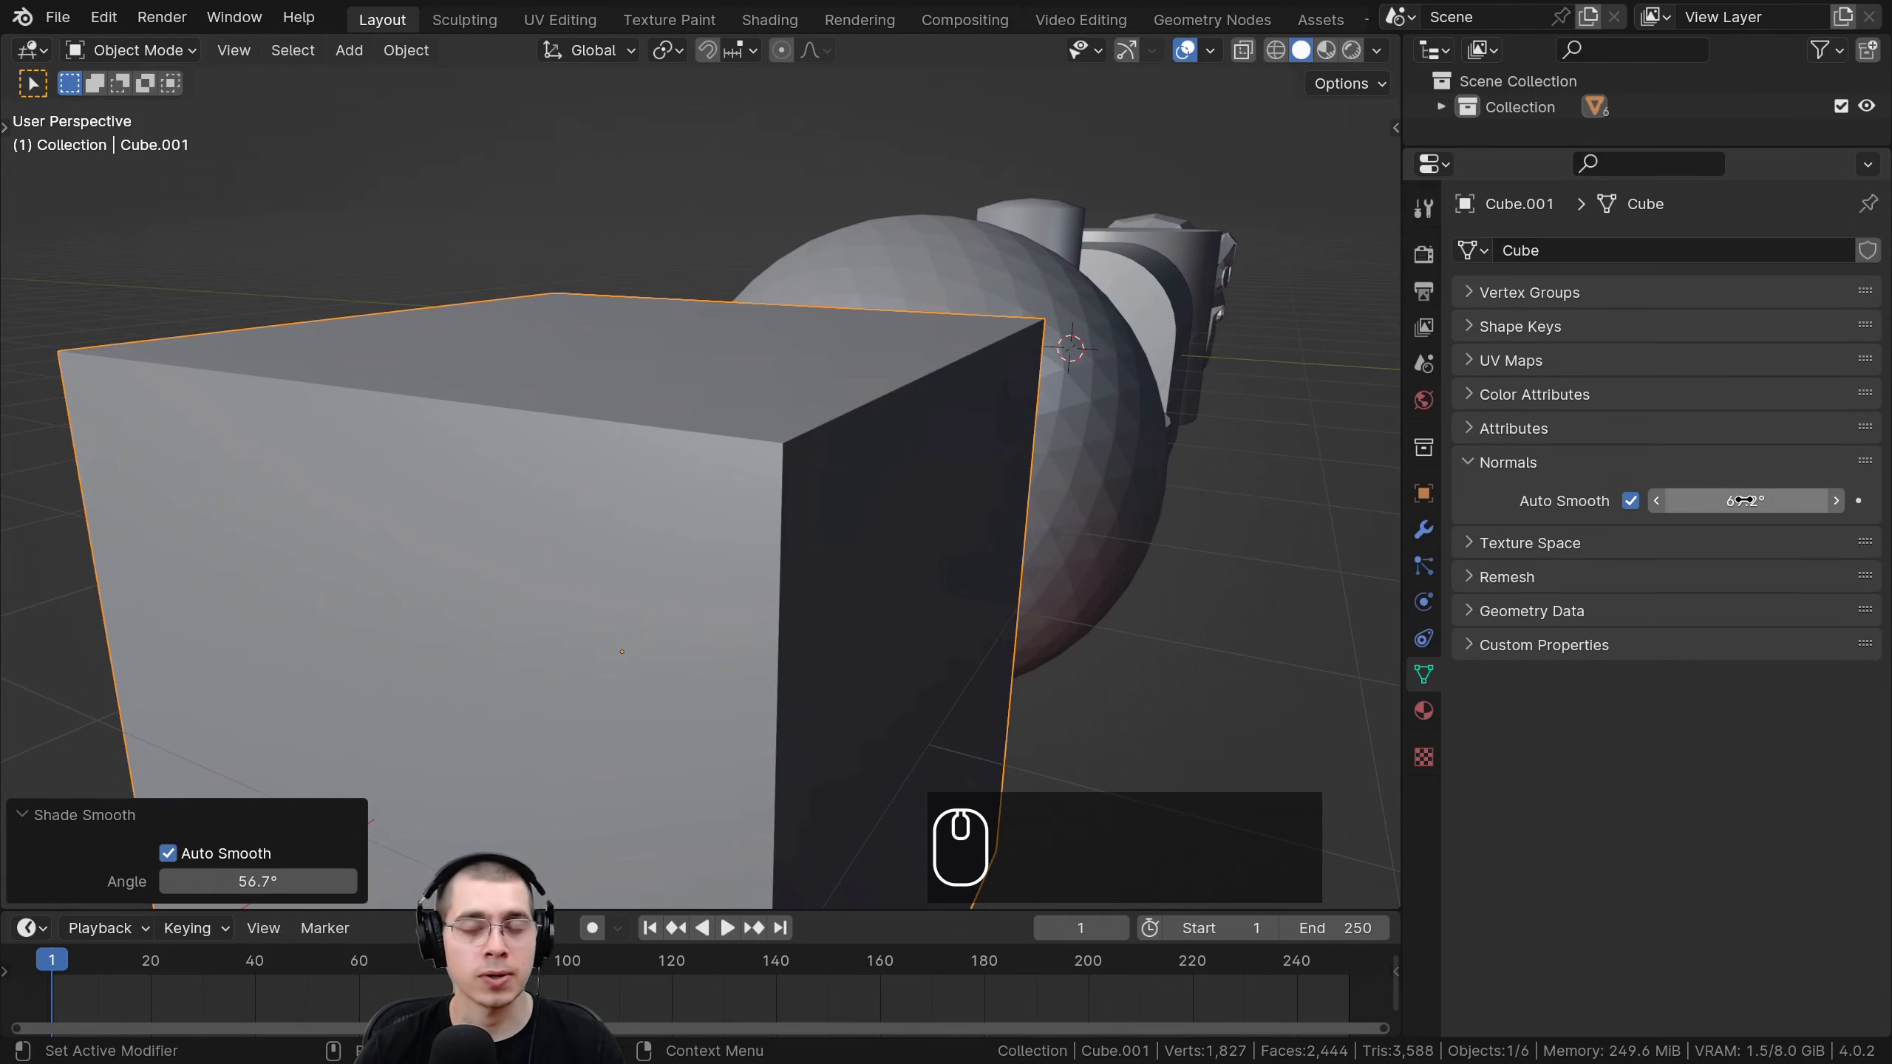
Examine the plain cube's corner edges and adjust its Auto Smooth angle again.
{"action": "middle_click_drag", "start_coordinate": [883, 469], "coordinate": [872, 323]}
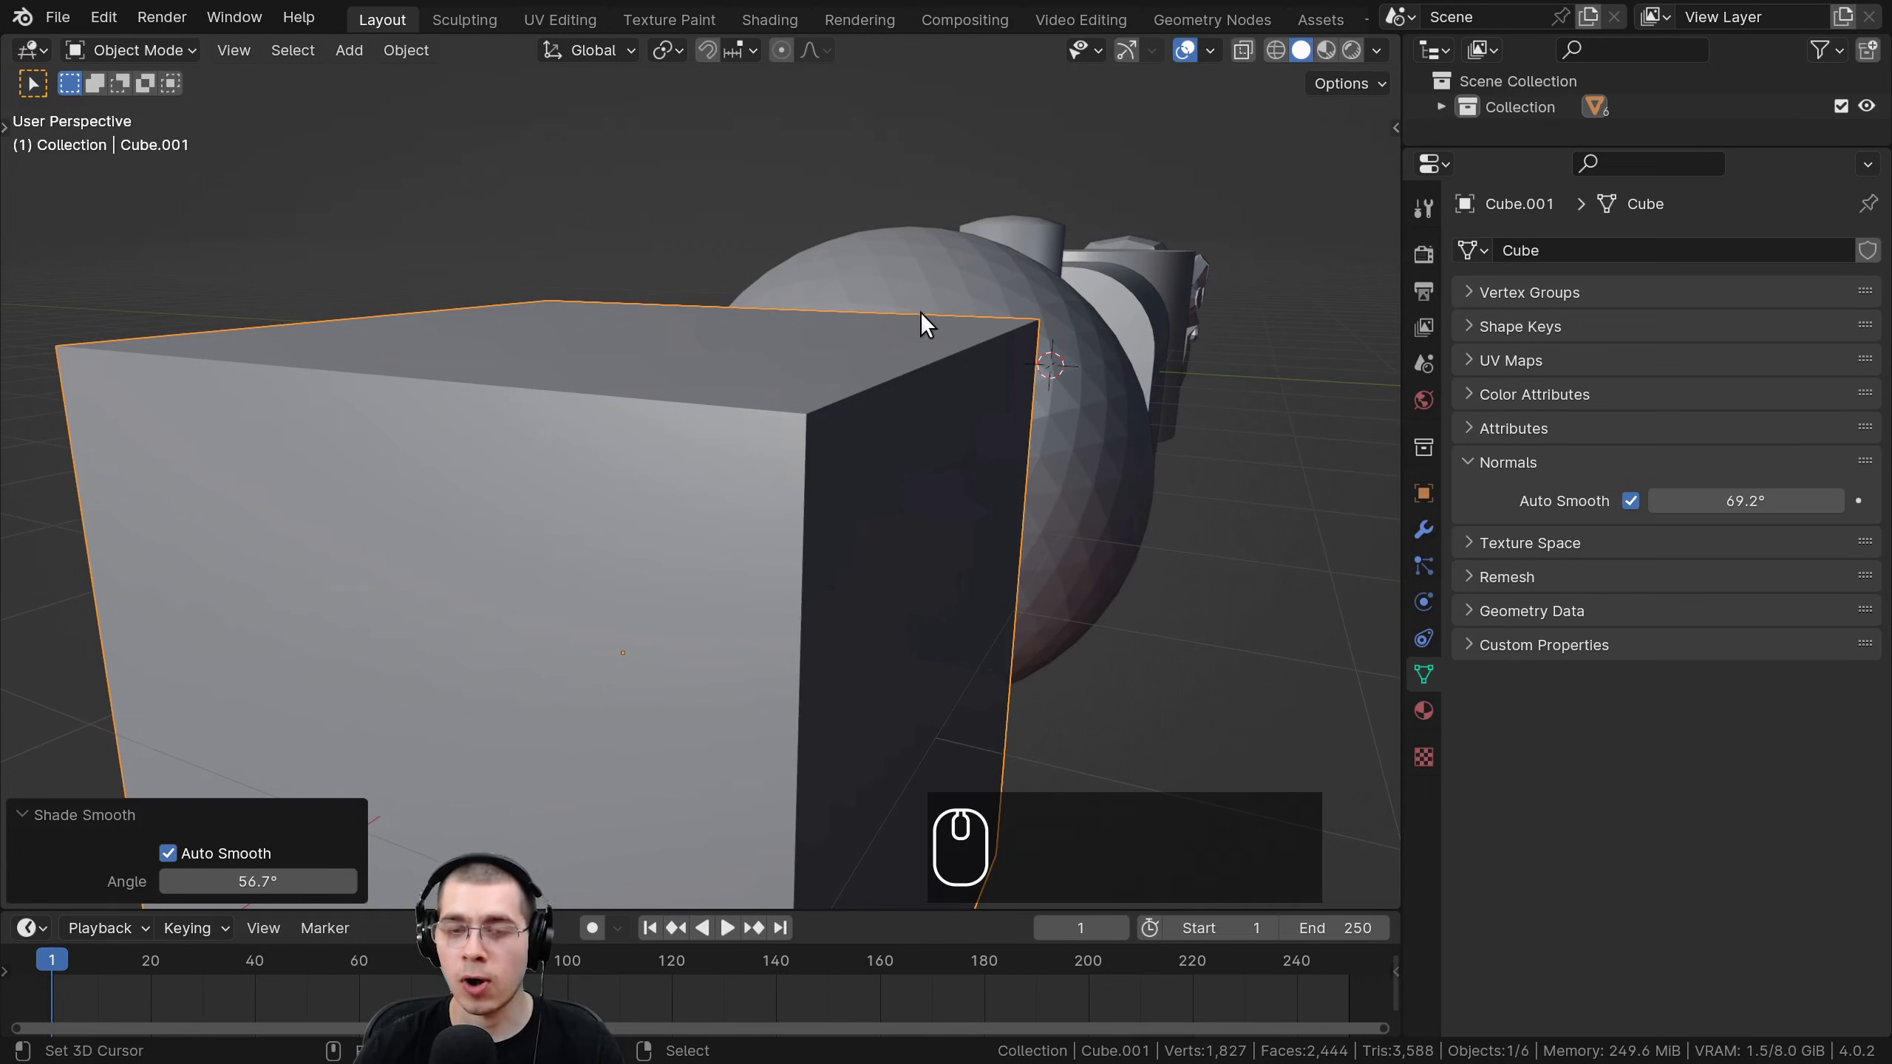
{"action": "middle_click_drag", "start_coordinate": [955, 344], "coordinate": [872, 350]}
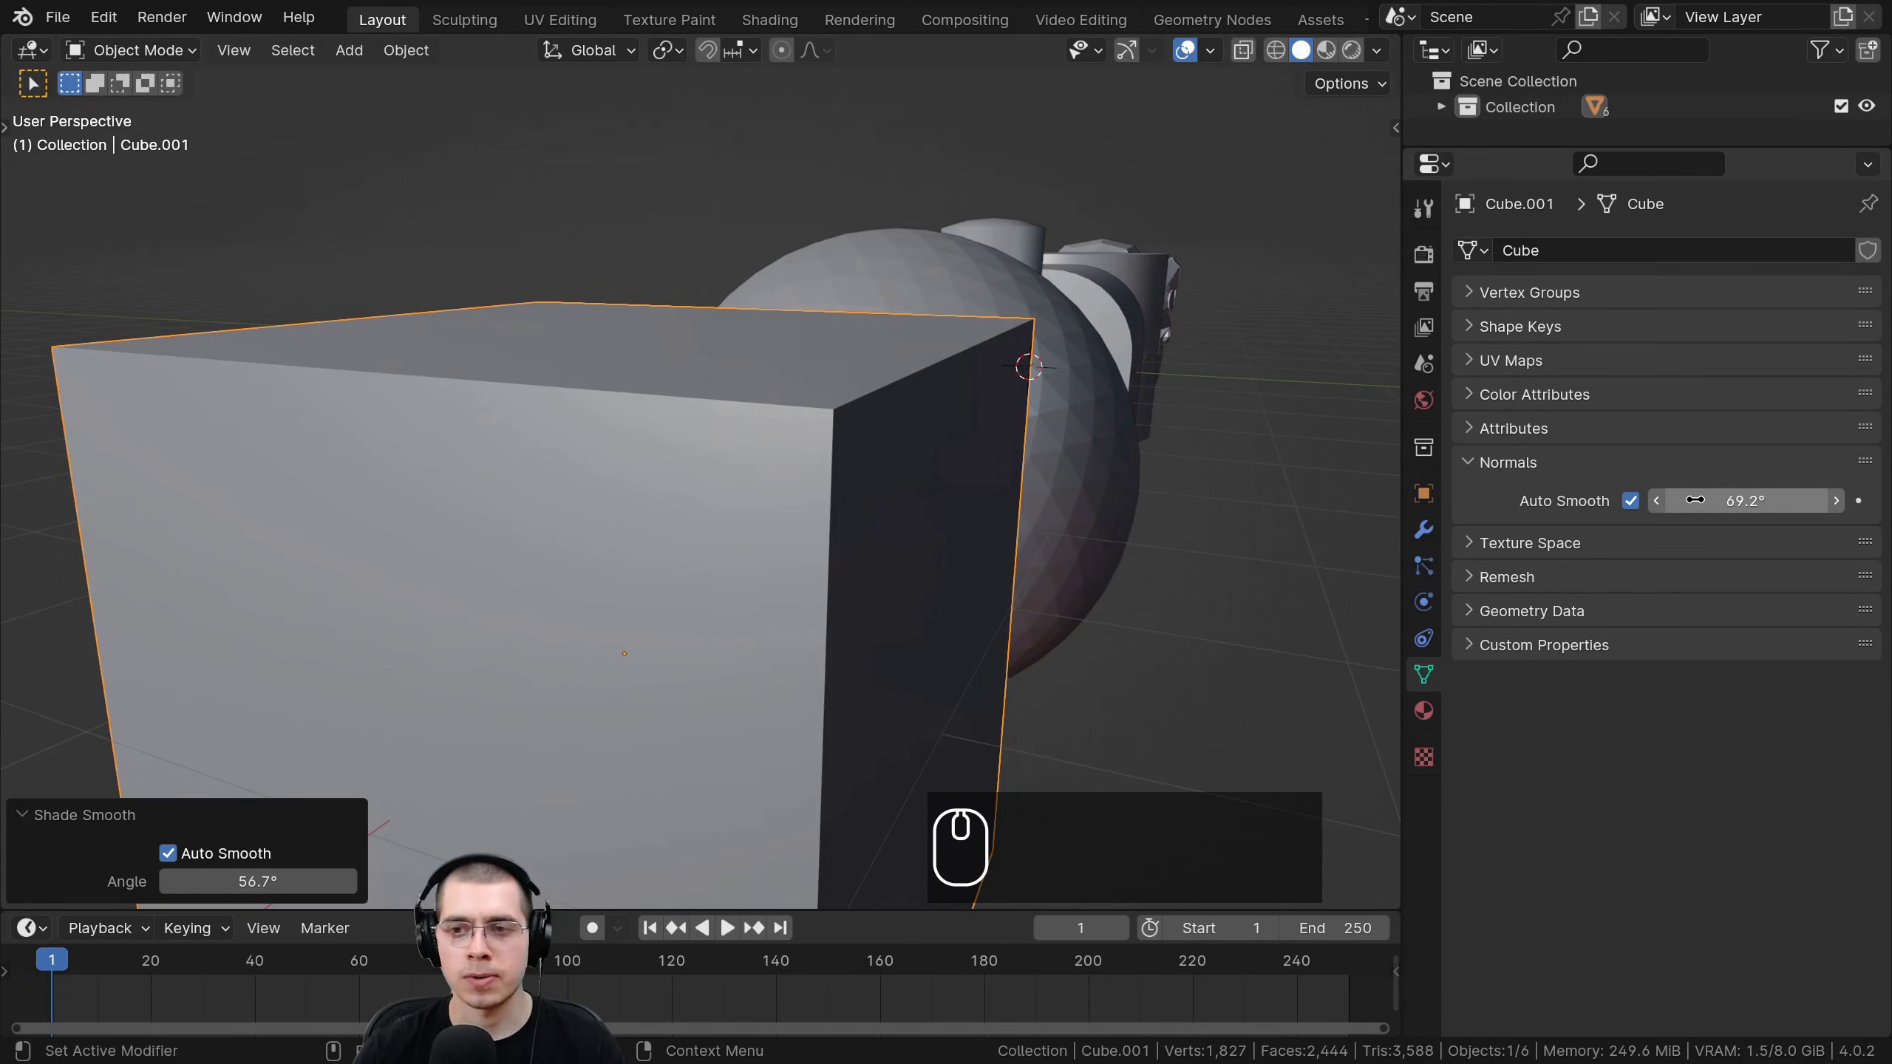
{"action": "left_click_drag", "start_coordinate": [1691, 501], "coordinate": [1746, 501]}
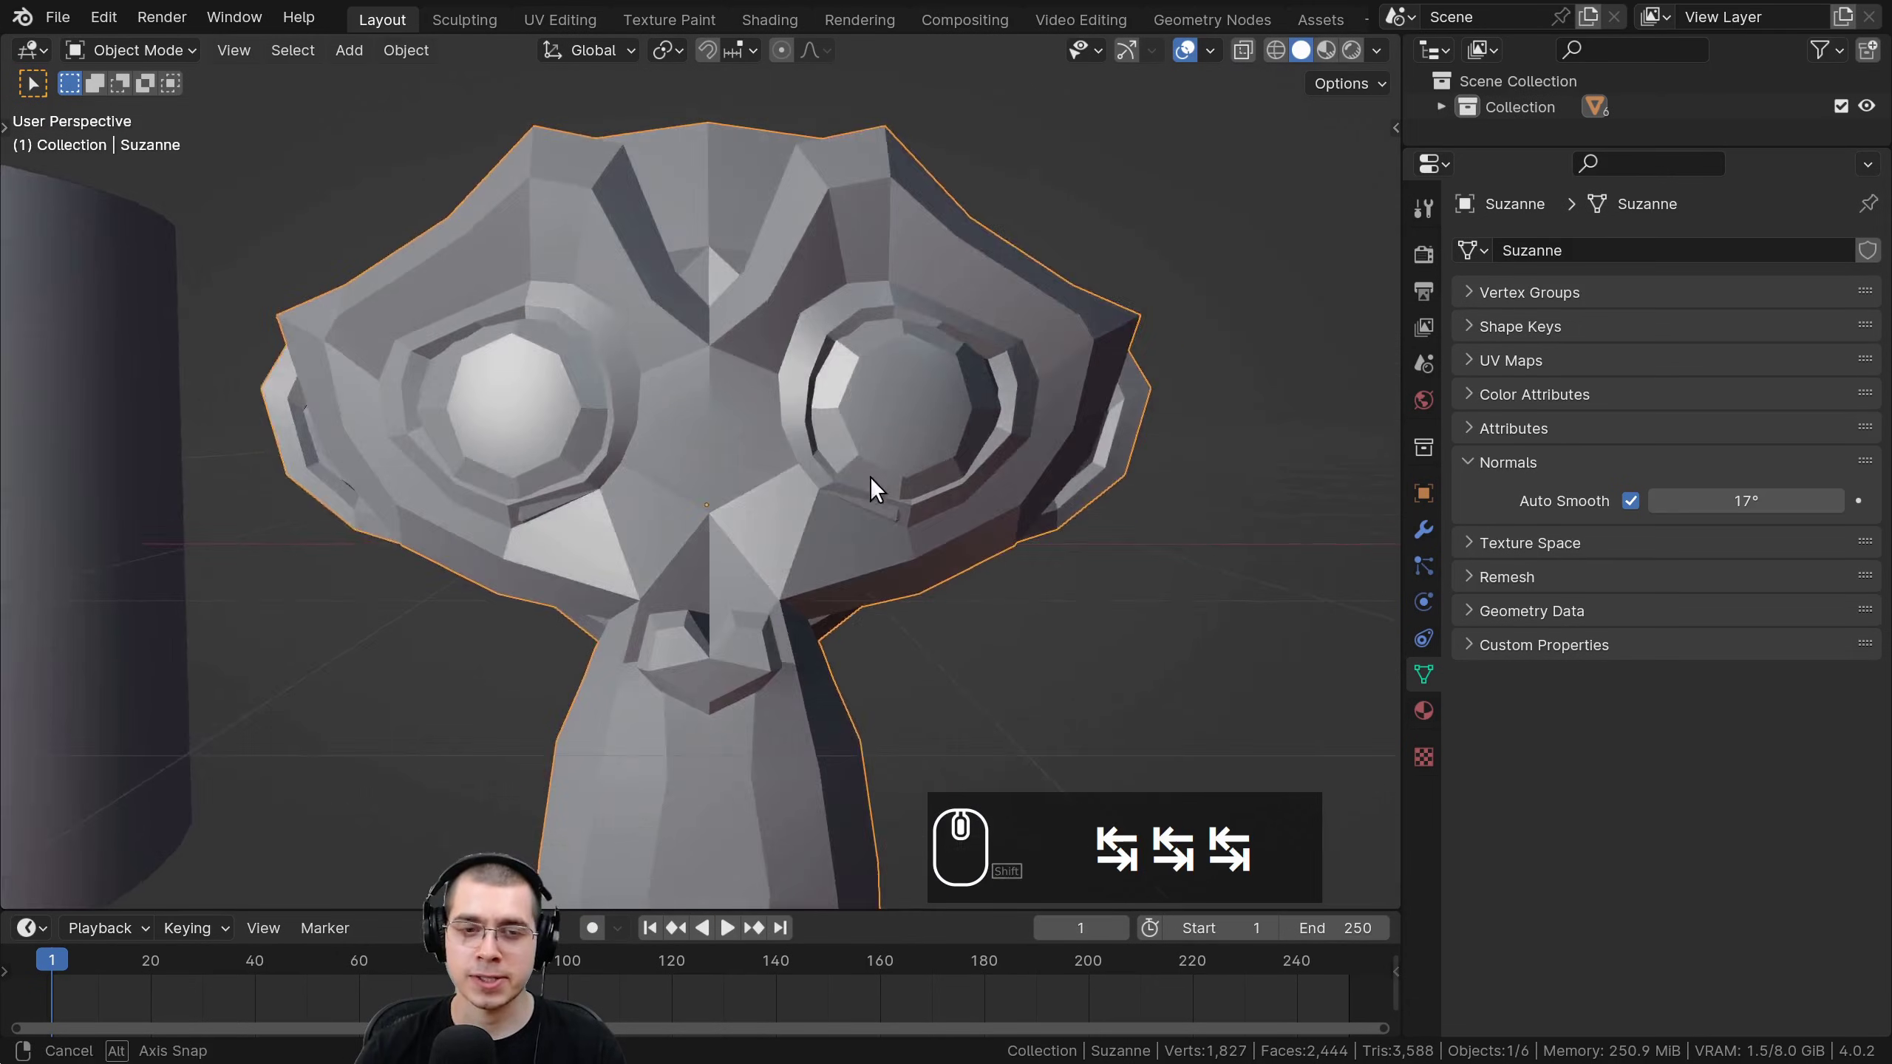
Set Suzanne's Auto Smooth angle to 14.7° and inspect the shading around both eyes.
{"action": "mouse_move", "coordinate": [869, 475]}
{"action": "middle_mouse_down"}
{"action": "mouse_move", "coordinate": [918, 371]}
{"action": "mouse_move", "coordinate": [890, 503]}
{"action": "mouse_move", "coordinate": [931, 484]}
{"action": "middle_mouse_up"}
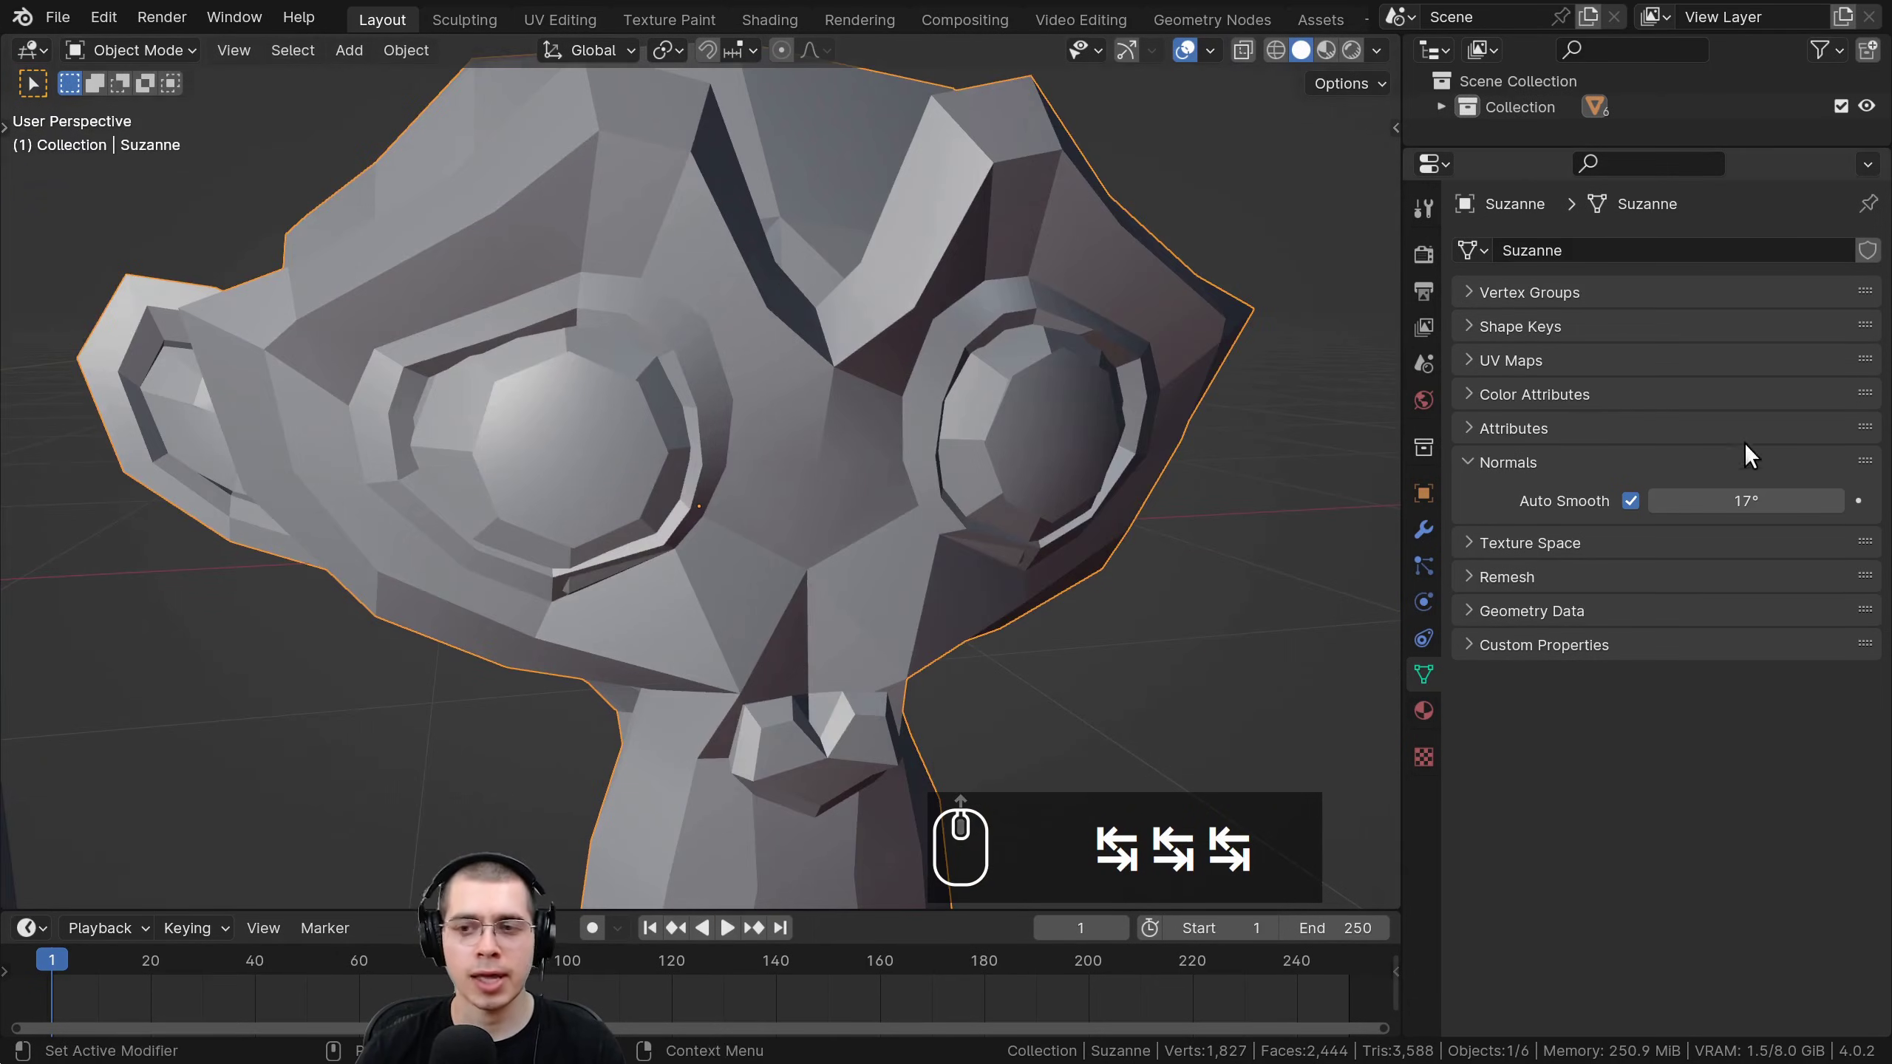
{"action": "mouse_move", "coordinate": [1745, 502]}
{"action": "left_mouse_down"}
{"action": "mouse_move", "coordinate": [1706, 501]}
{"action": "mouse_move", "coordinate": [1750, 501]}
{"action": "left_mouse_up"}
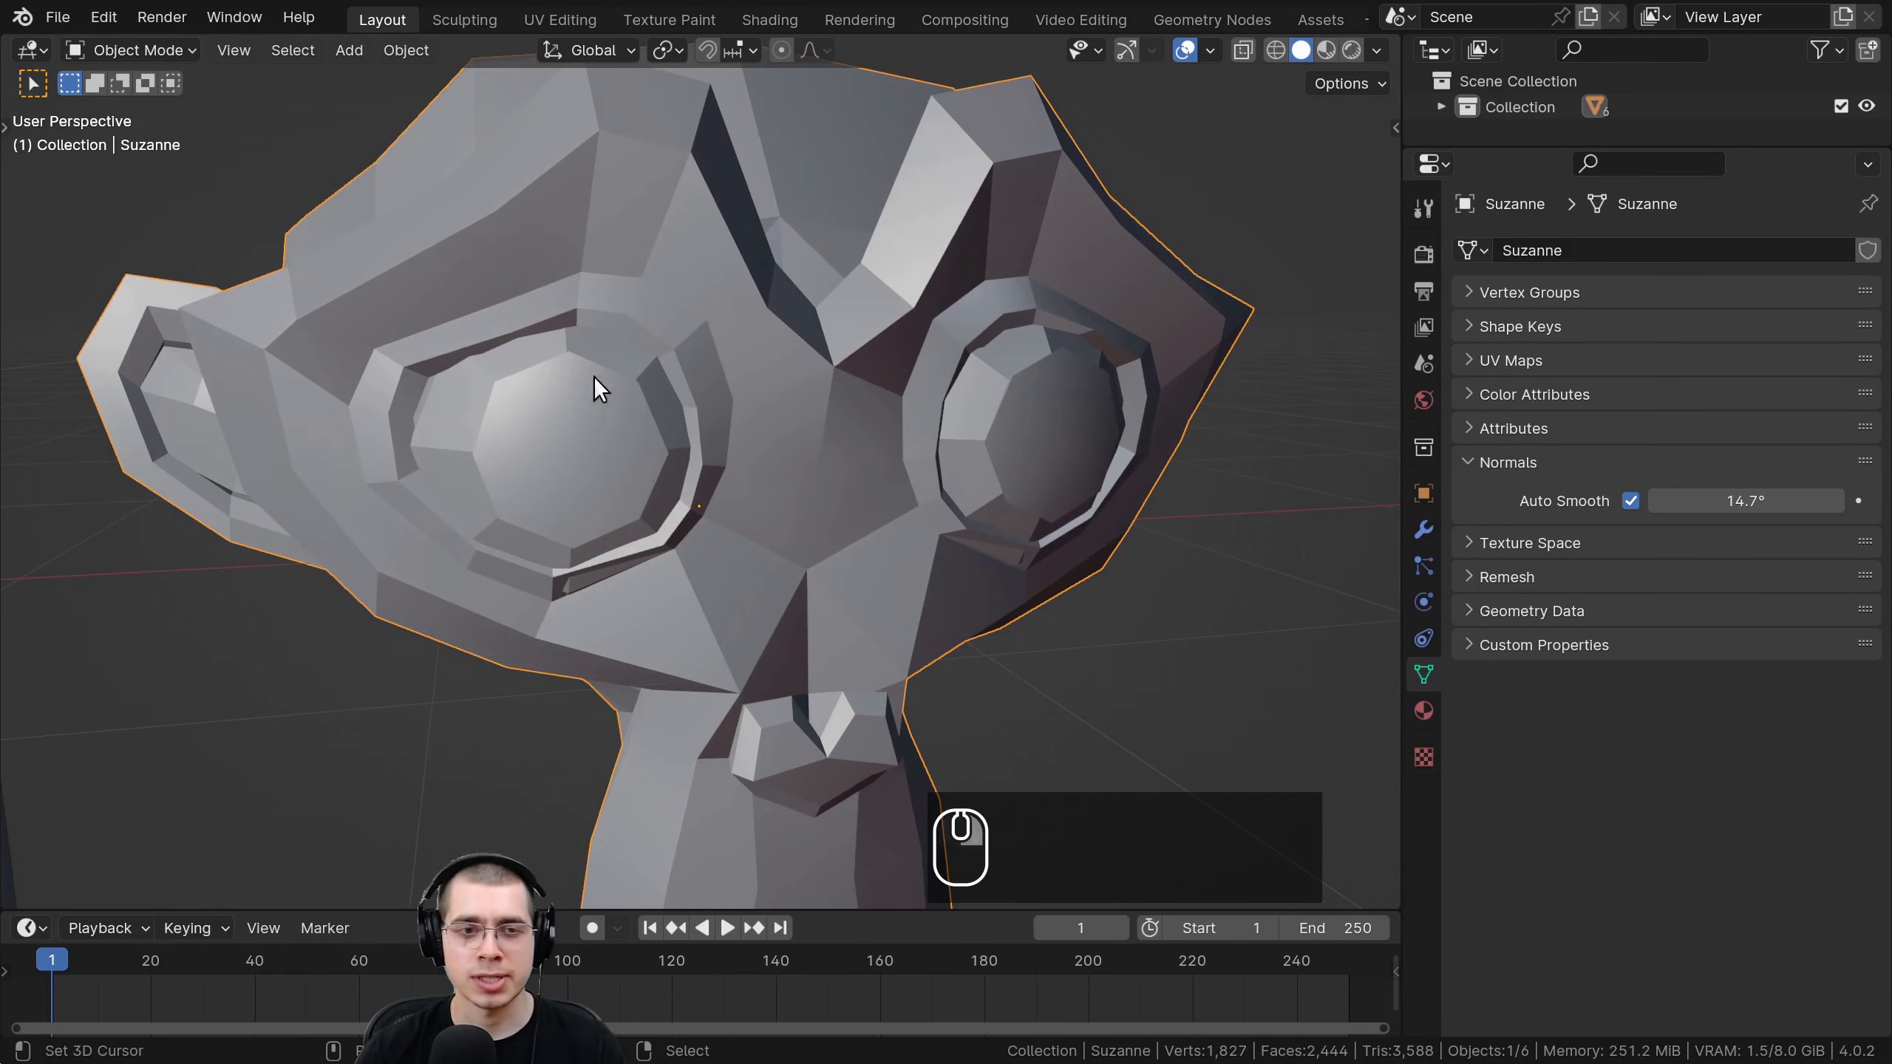
{"action": "middle_click_drag", "start_coordinate": [685, 372], "coordinate": [594, 312]}
{"action": "middle_click_drag", "start_coordinate": [856, 403], "coordinate": [782, 364]}
{"action": "middle_click_drag", "start_coordinate": [857, 313], "coordinate": [898, 404], "text": "shift"}
{"action": "scroll", "coordinate": [898, 404], "scroll_direction": "up", "scroll_amount": 1}
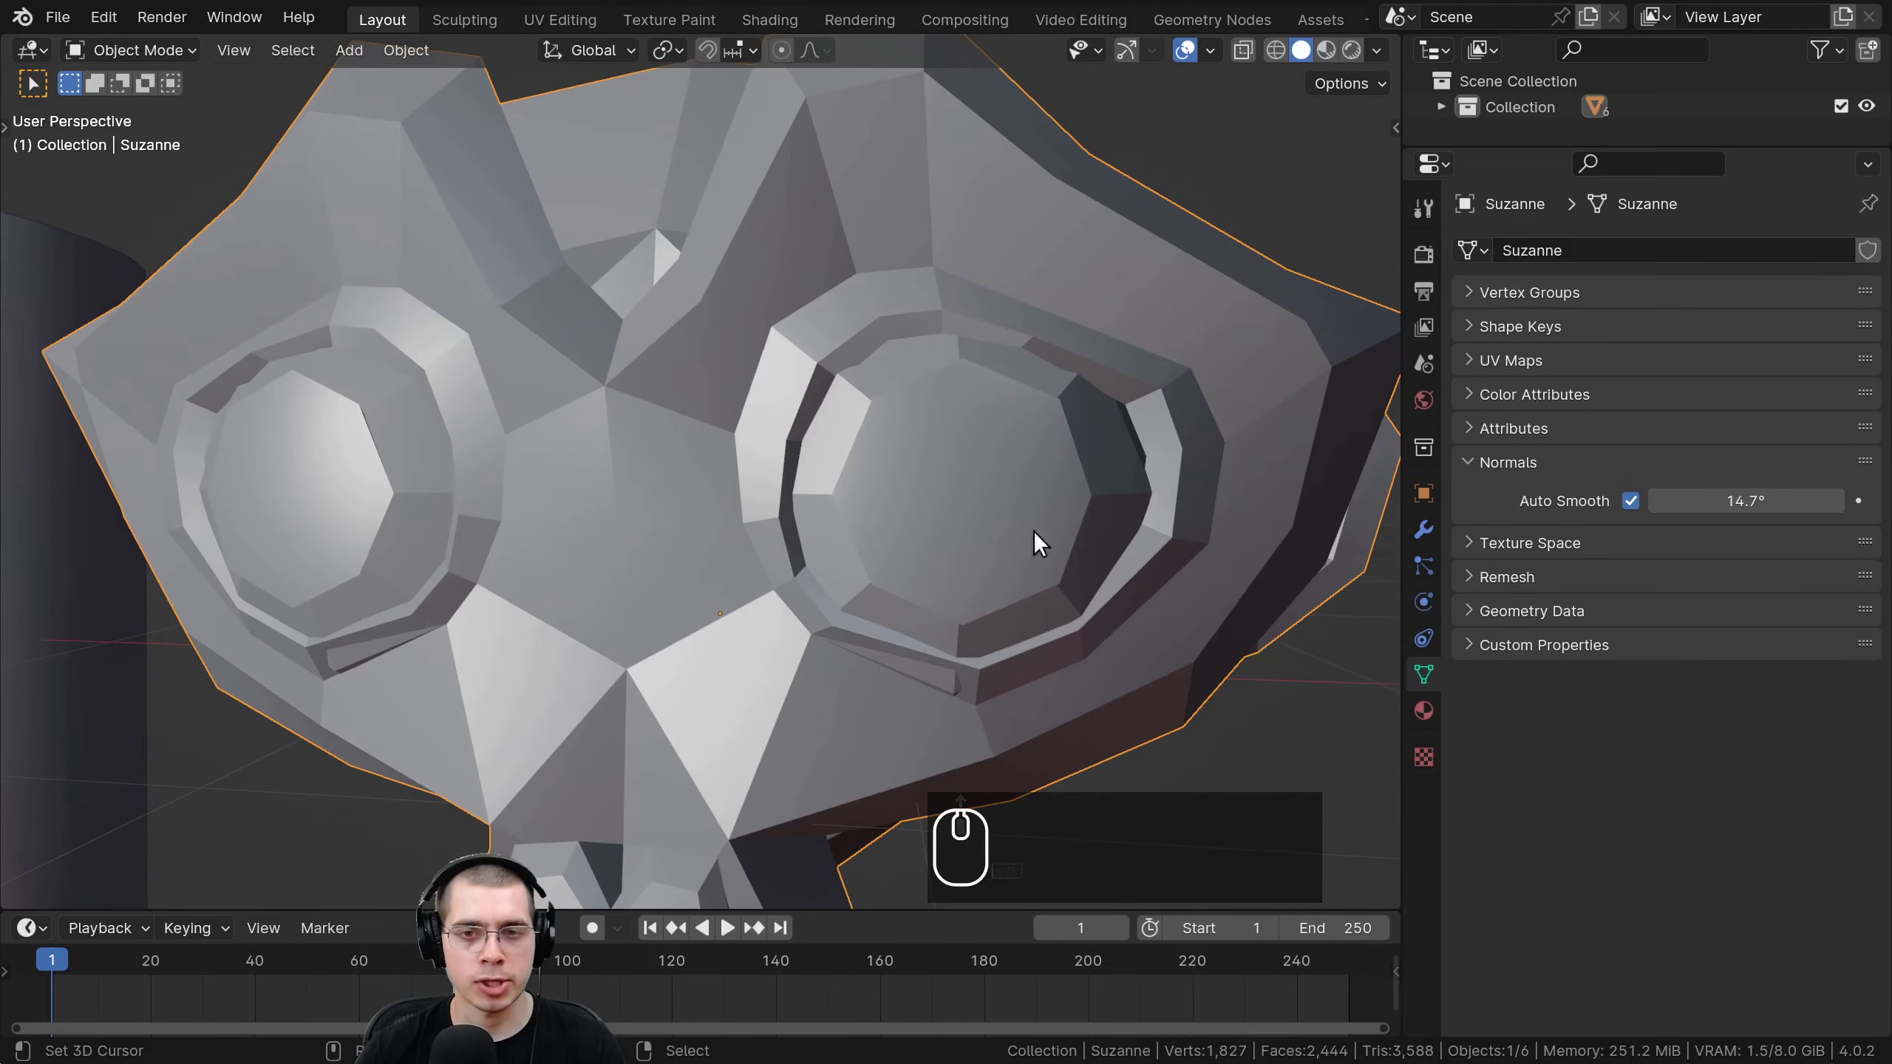
Select individual faces on Suzanne's eye and brow in Edit Mode to examine the angles between neighbouring faces.
{"action": "key", "text": "Tab"}
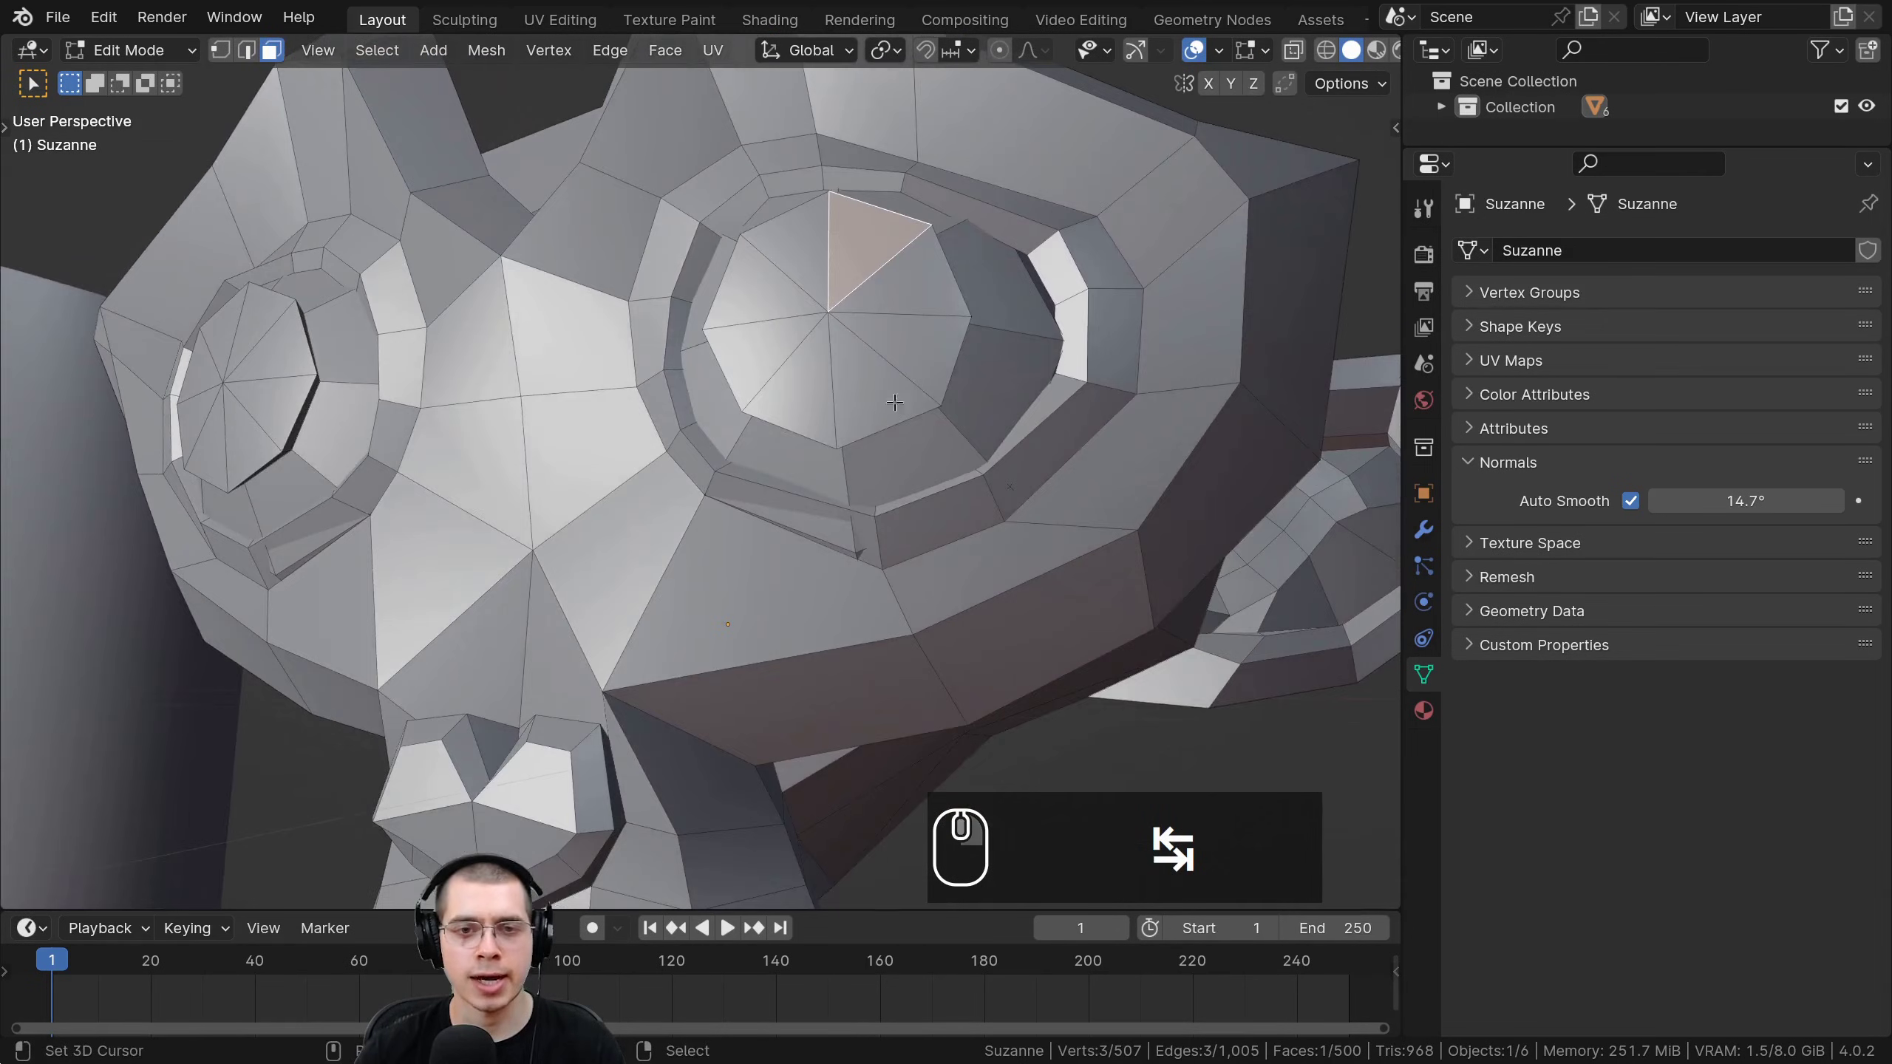
{"action": "right_click", "coordinate": [798, 255]}
{"action": "right_click", "coordinate": [766, 315]}
{"action": "right_click", "coordinate": [848, 369]}
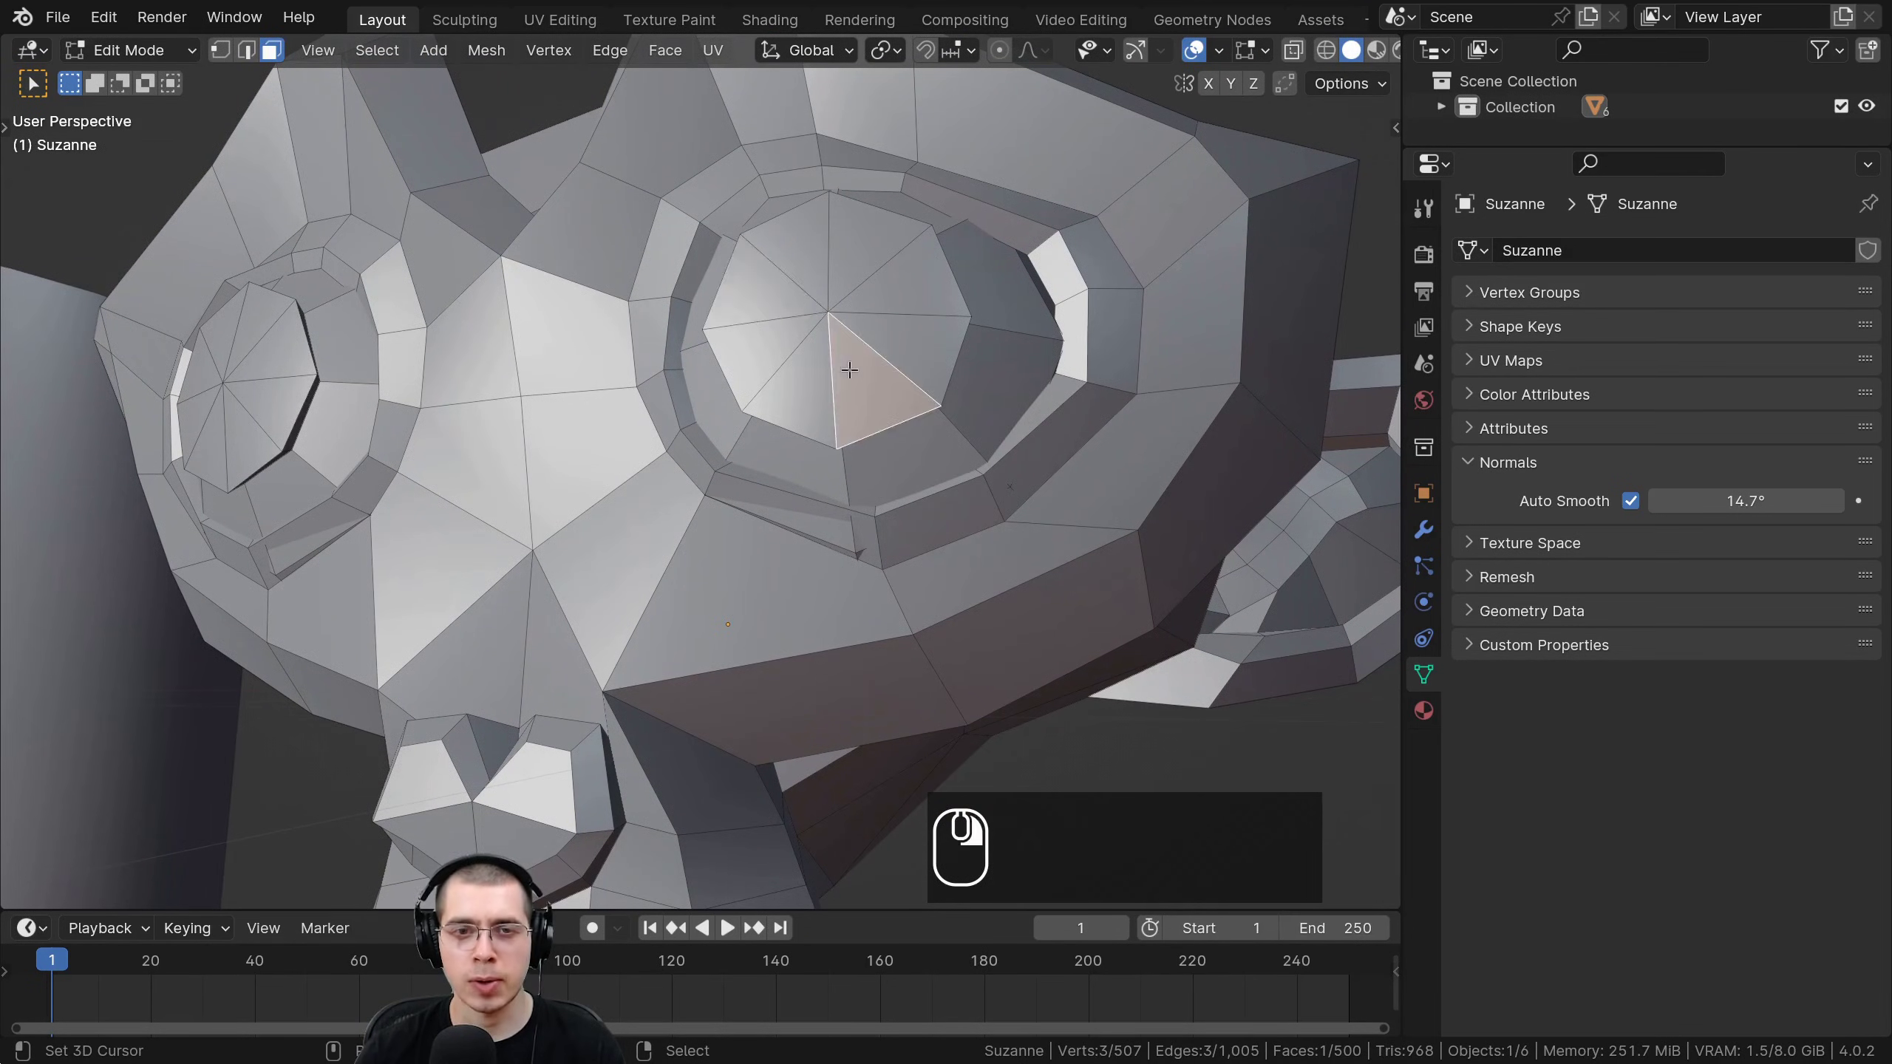
{"action": "middle_click_drag", "start_coordinate": [849, 369], "coordinate": [1006, 328]}
{"action": "middle_click_drag", "start_coordinate": [1006, 186], "coordinate": [806, 167], "text": "shift"}
{"action": "scroll", "coordinate": [835, 194], "scroll_direction": "up", "scroll_amount": 2}
{"action": "scroll", "coordinate": [806, 167], "scroll_direction": "down", "scroll_amount": 1}
{"action": "left_click", "coordinate": [853, 182]}
{"action": "left_click", "coordinate": [798, 217]}
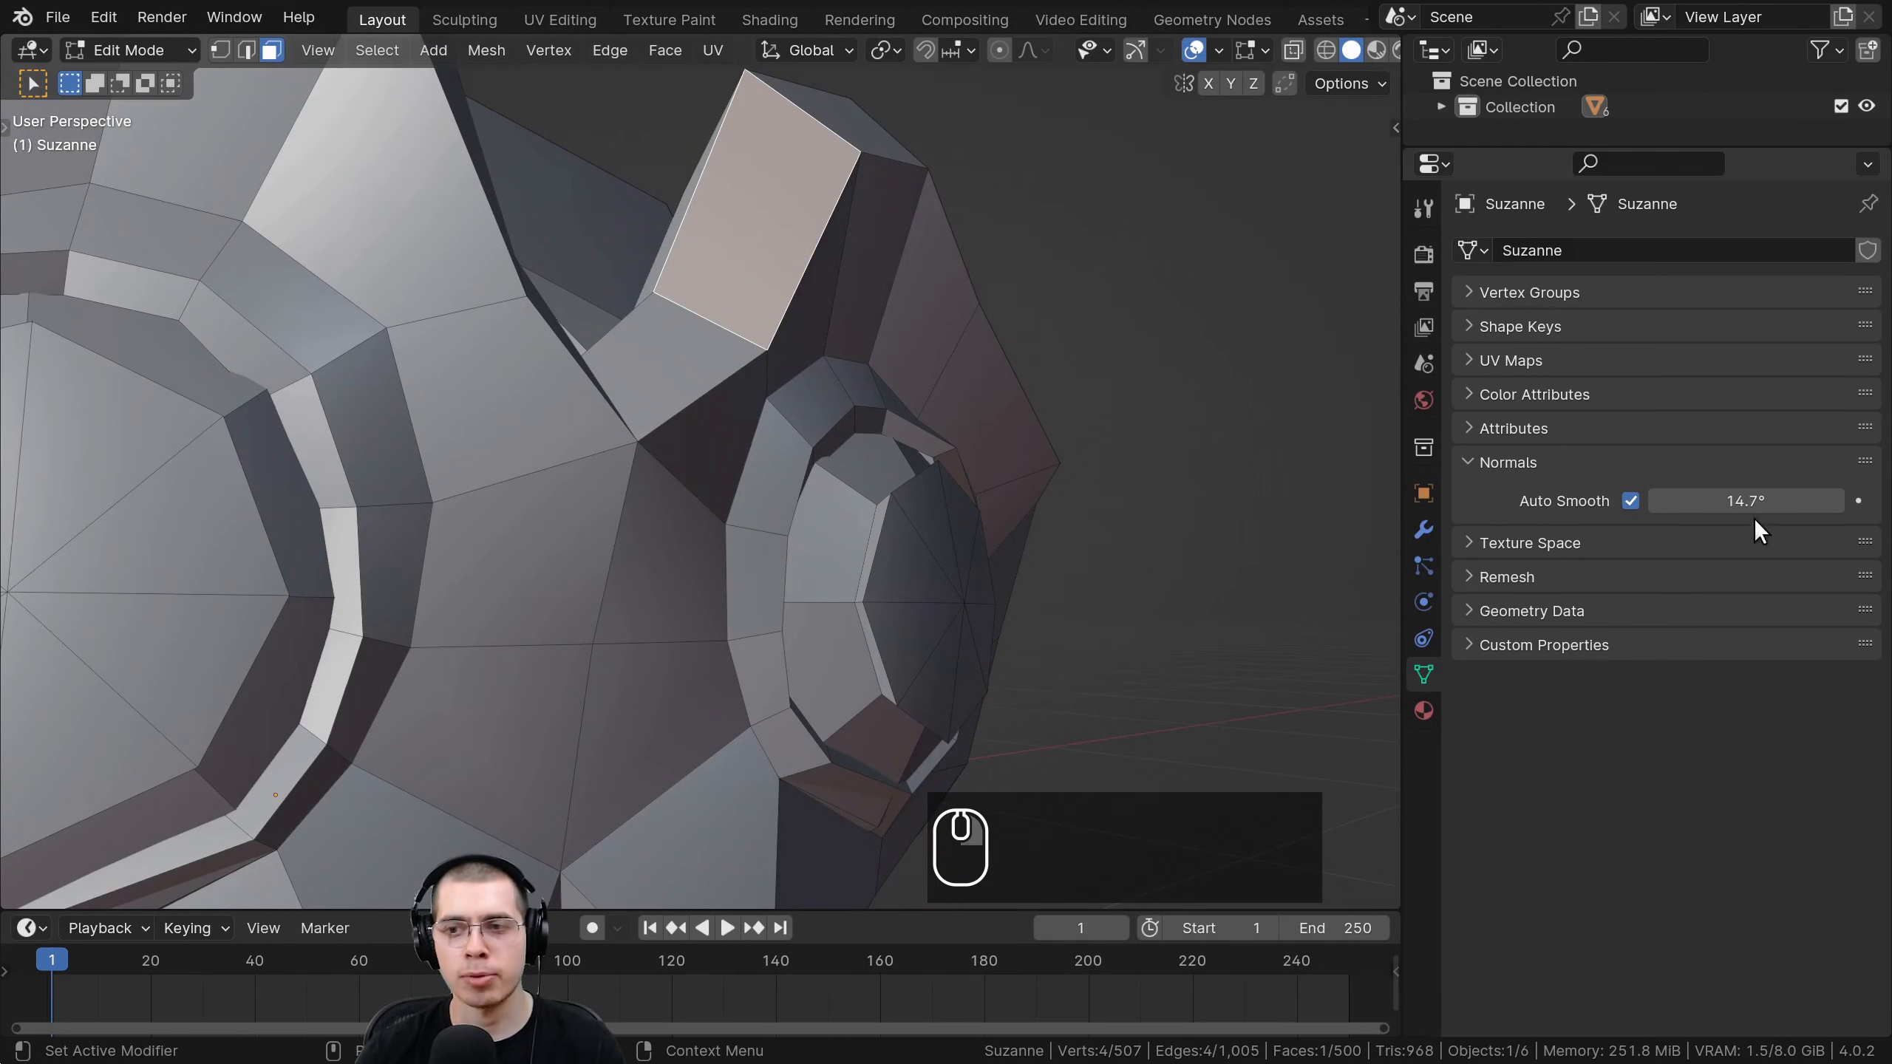
Raise Suzanne's Auto Smooth angle and return to Object Mode.
{"action": "left_click_drag", "start_coordinate": [1716, 504], "coordinate": [1828, 500]}
{"action": "key", "text": "Tab"}
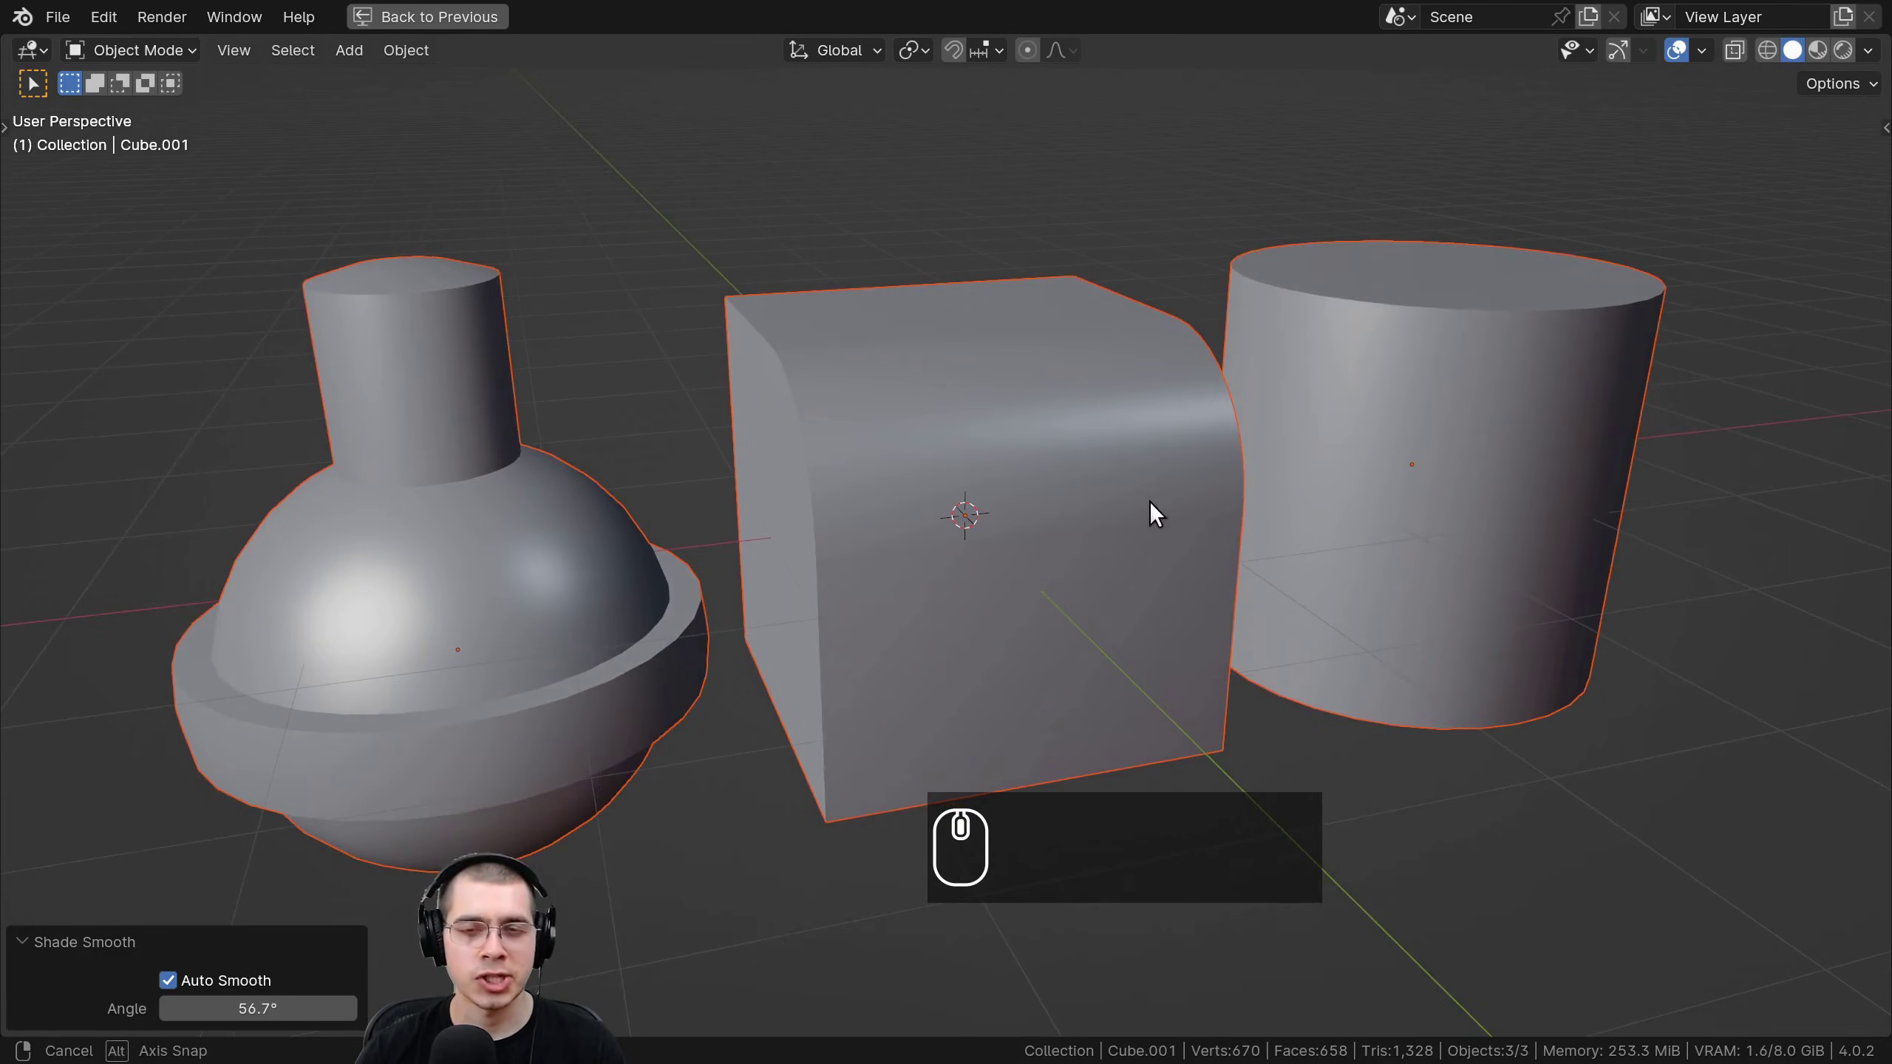
Make the ringed sphere active among the three selected objects and enter Edit Mode for all of them.
{"action": "key", "text": "w"}
{"action": "key", "text": "Escape"}
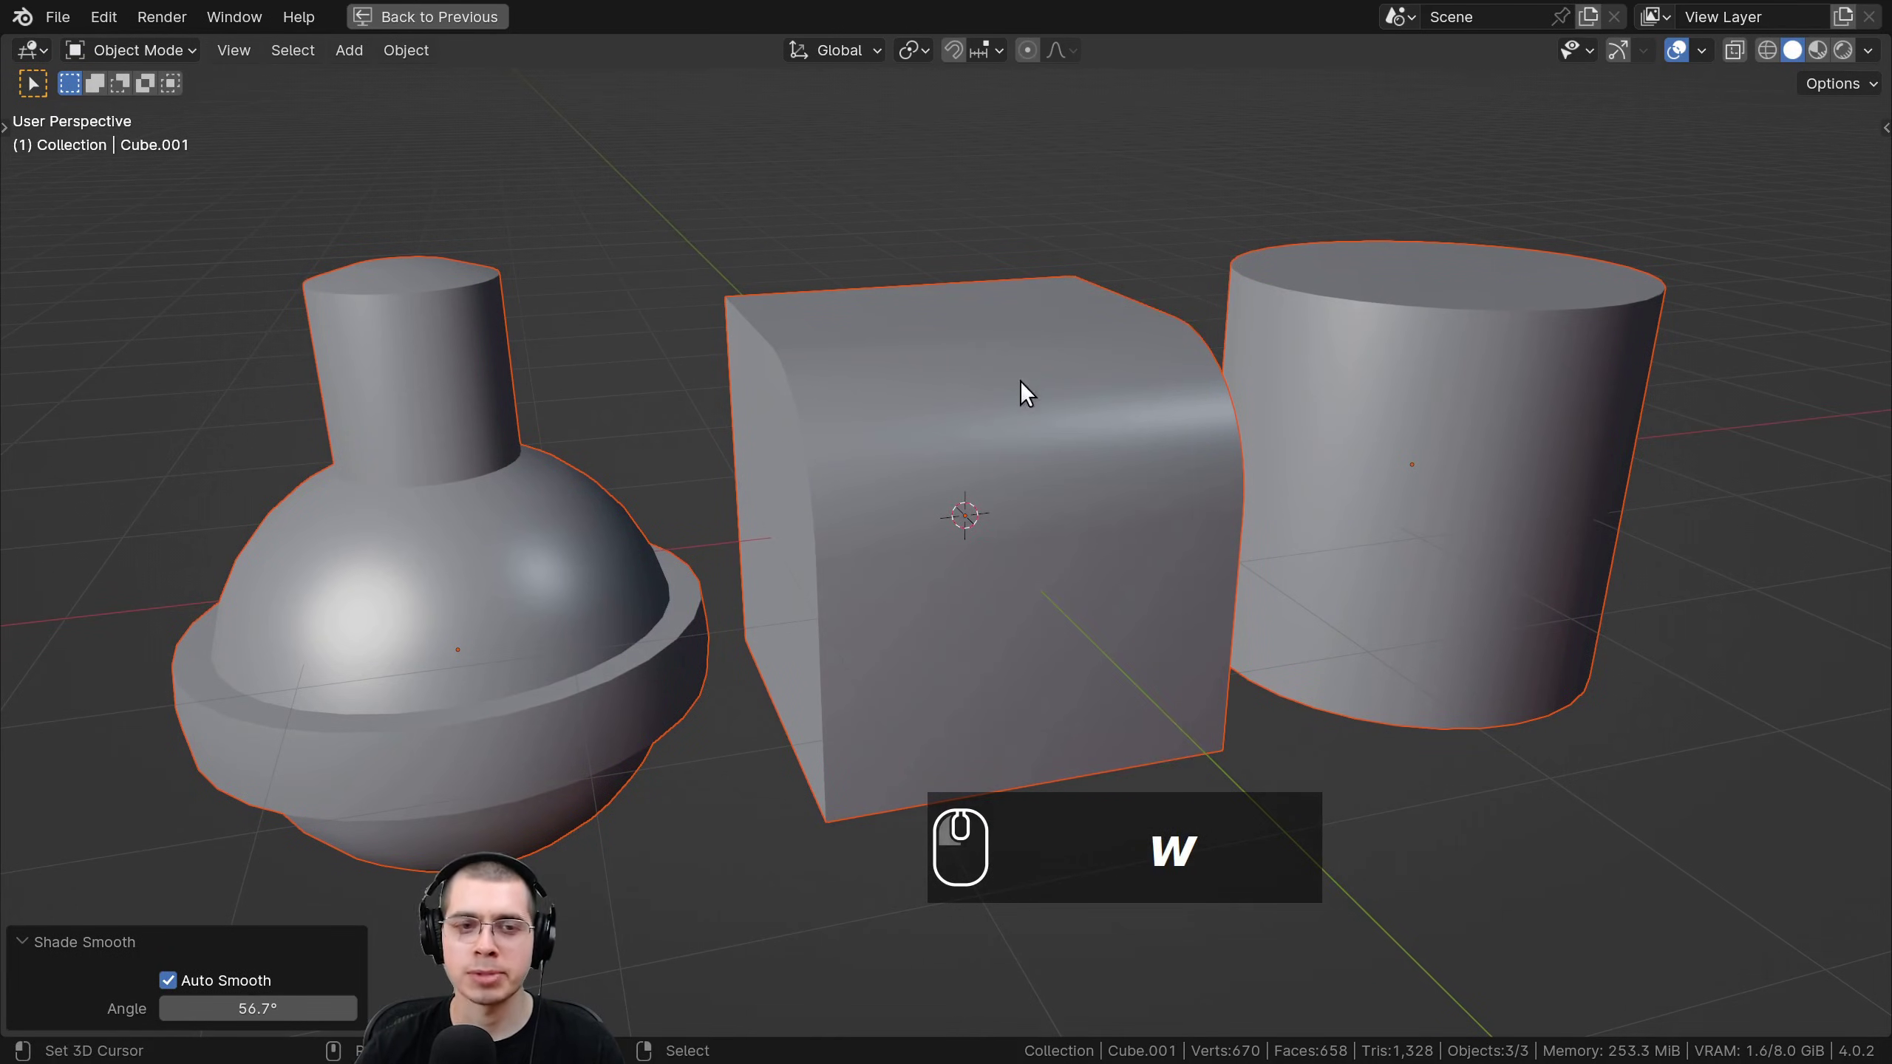
{"action": "left_click", "coordinate": [541, 485], "text": "shift"}
{"action": "key", "text": "Tab"}
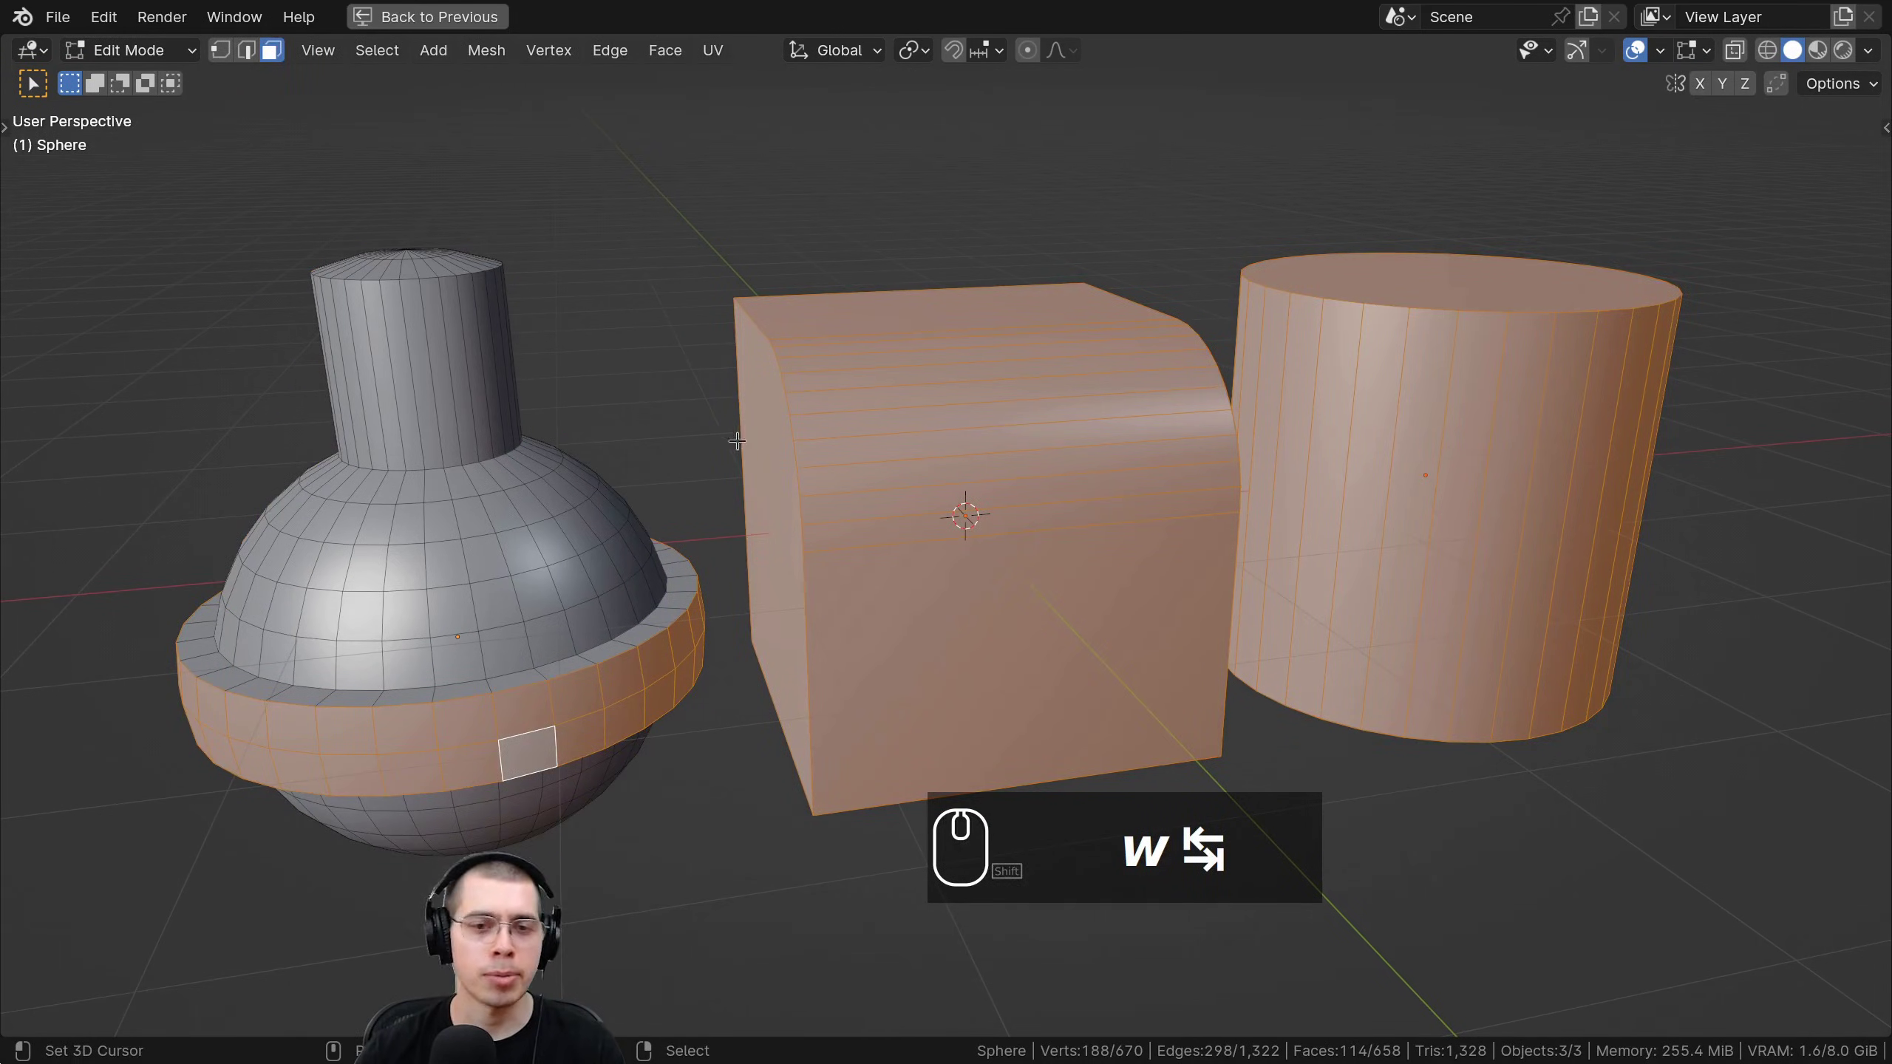
Toggle the selection of all faces on the three objects and examine their mesh edges against the smooth shading.
{"action": "key", "text": "a"}
{"action": "scroll", "coordinate": [518, 403], "scroll_direction": "up", "scroll_amount": 3}
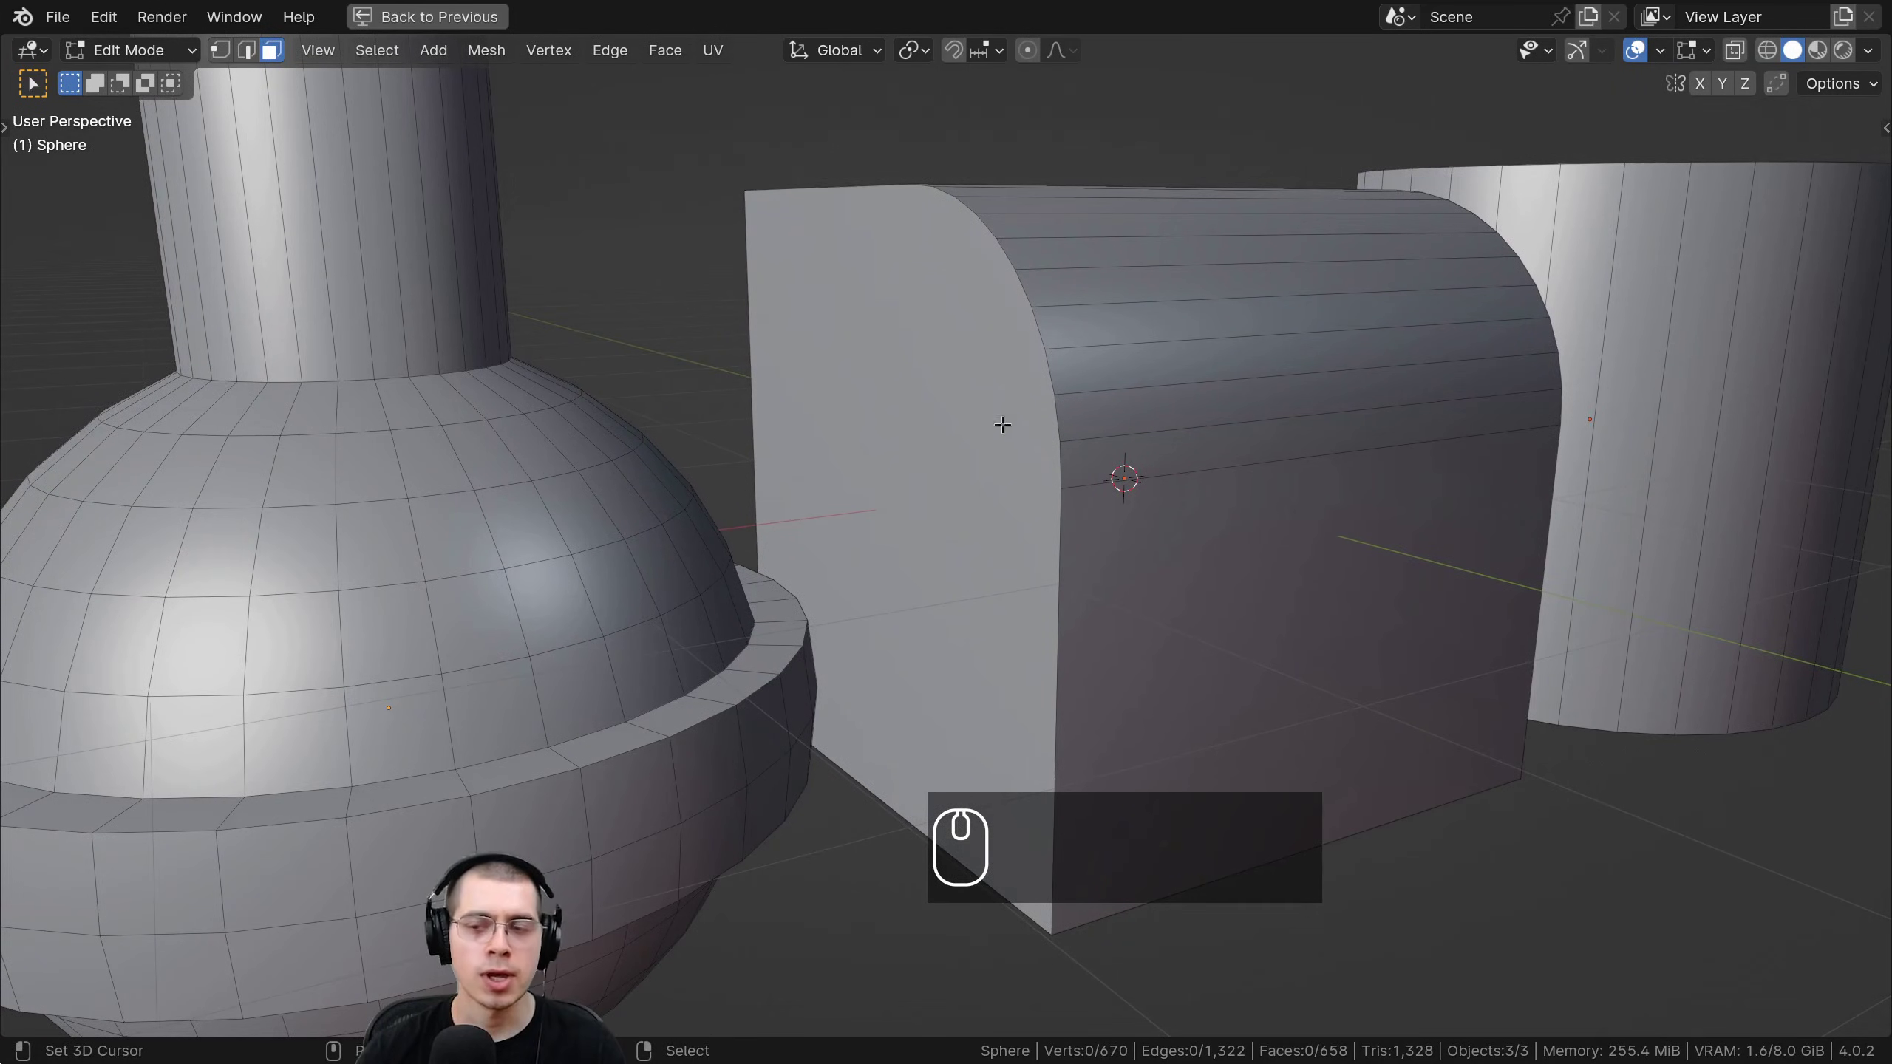
{"action": "scroll", "coordinate": [1002, 423], "scroll_direction": "down", "scroll_amount": 4}
{"action": "key", "text": "a"}
{"action": "scroll", "coordinate": [1192, 425], "scroll_direction": "up", "scroll_amount": 1}
{"action": "key", "text": "a"}
{"action": "scroll", "coordinate": [1238, 415], "scroll_direction": "up", "scroll_amount": 2}
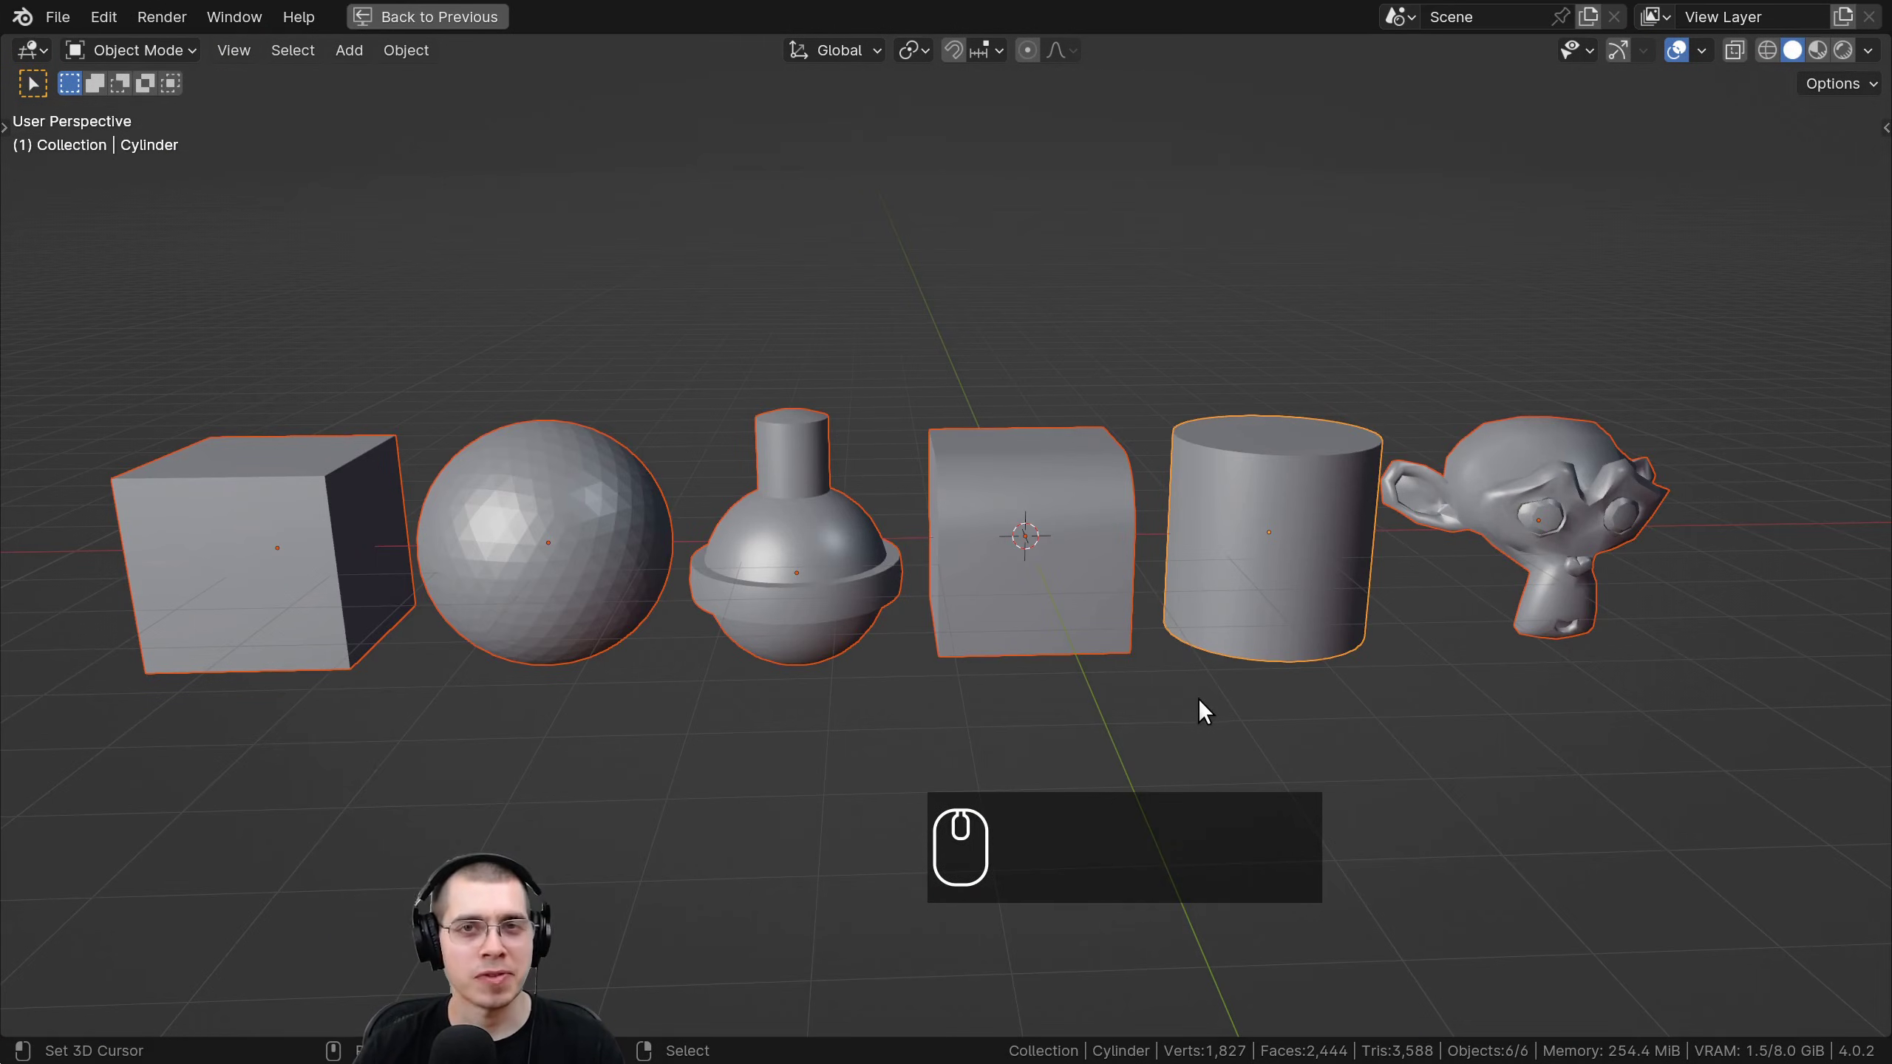
{"action": "middle_click_drag", "start_coordinate": [1198, 699], "coordinate": [1180, 694]}
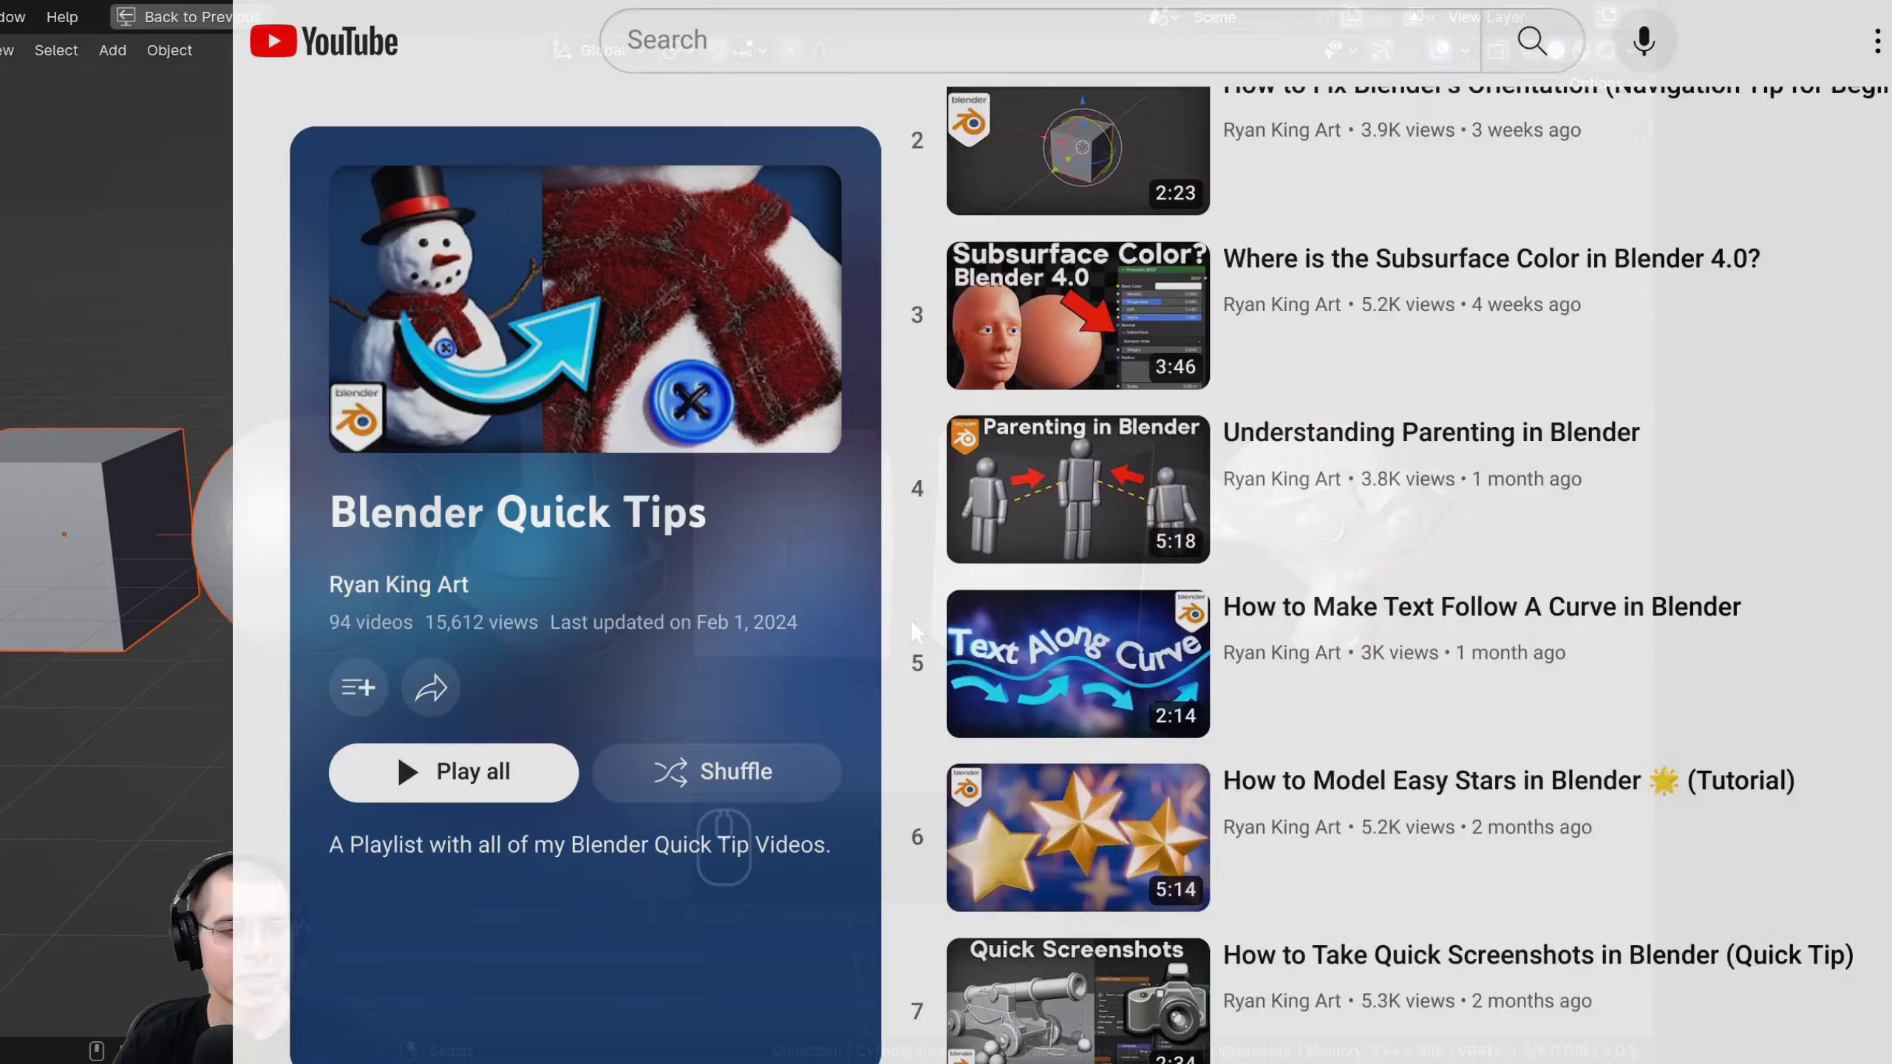
Browse the videos in the Blender Quick Tips playlist on YouTube.
{"action": "scroll", "coordinate": [911, 619], "scroll_direction": "down", "scroll_amount": 4}
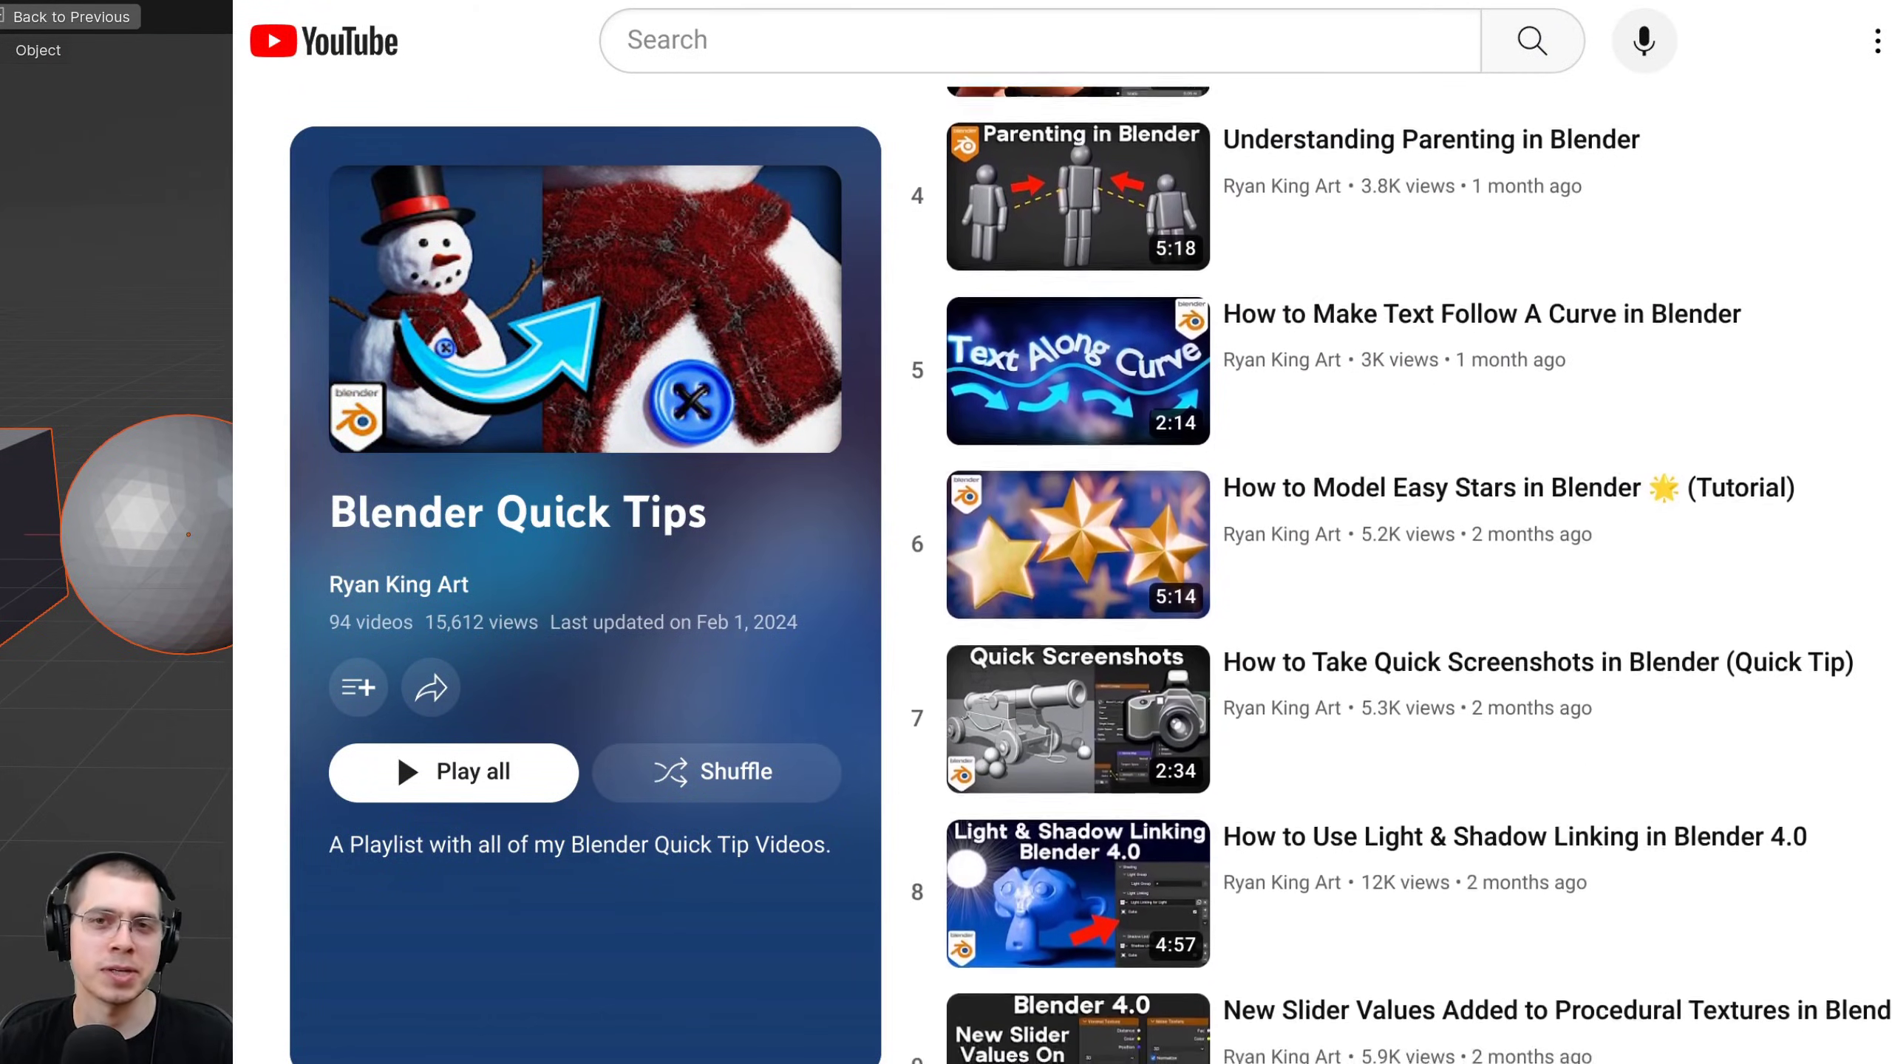
{"action": "scroll", "coordinate": [1415, 573], "scroll_direction": "down", "scroll_amount": 4}
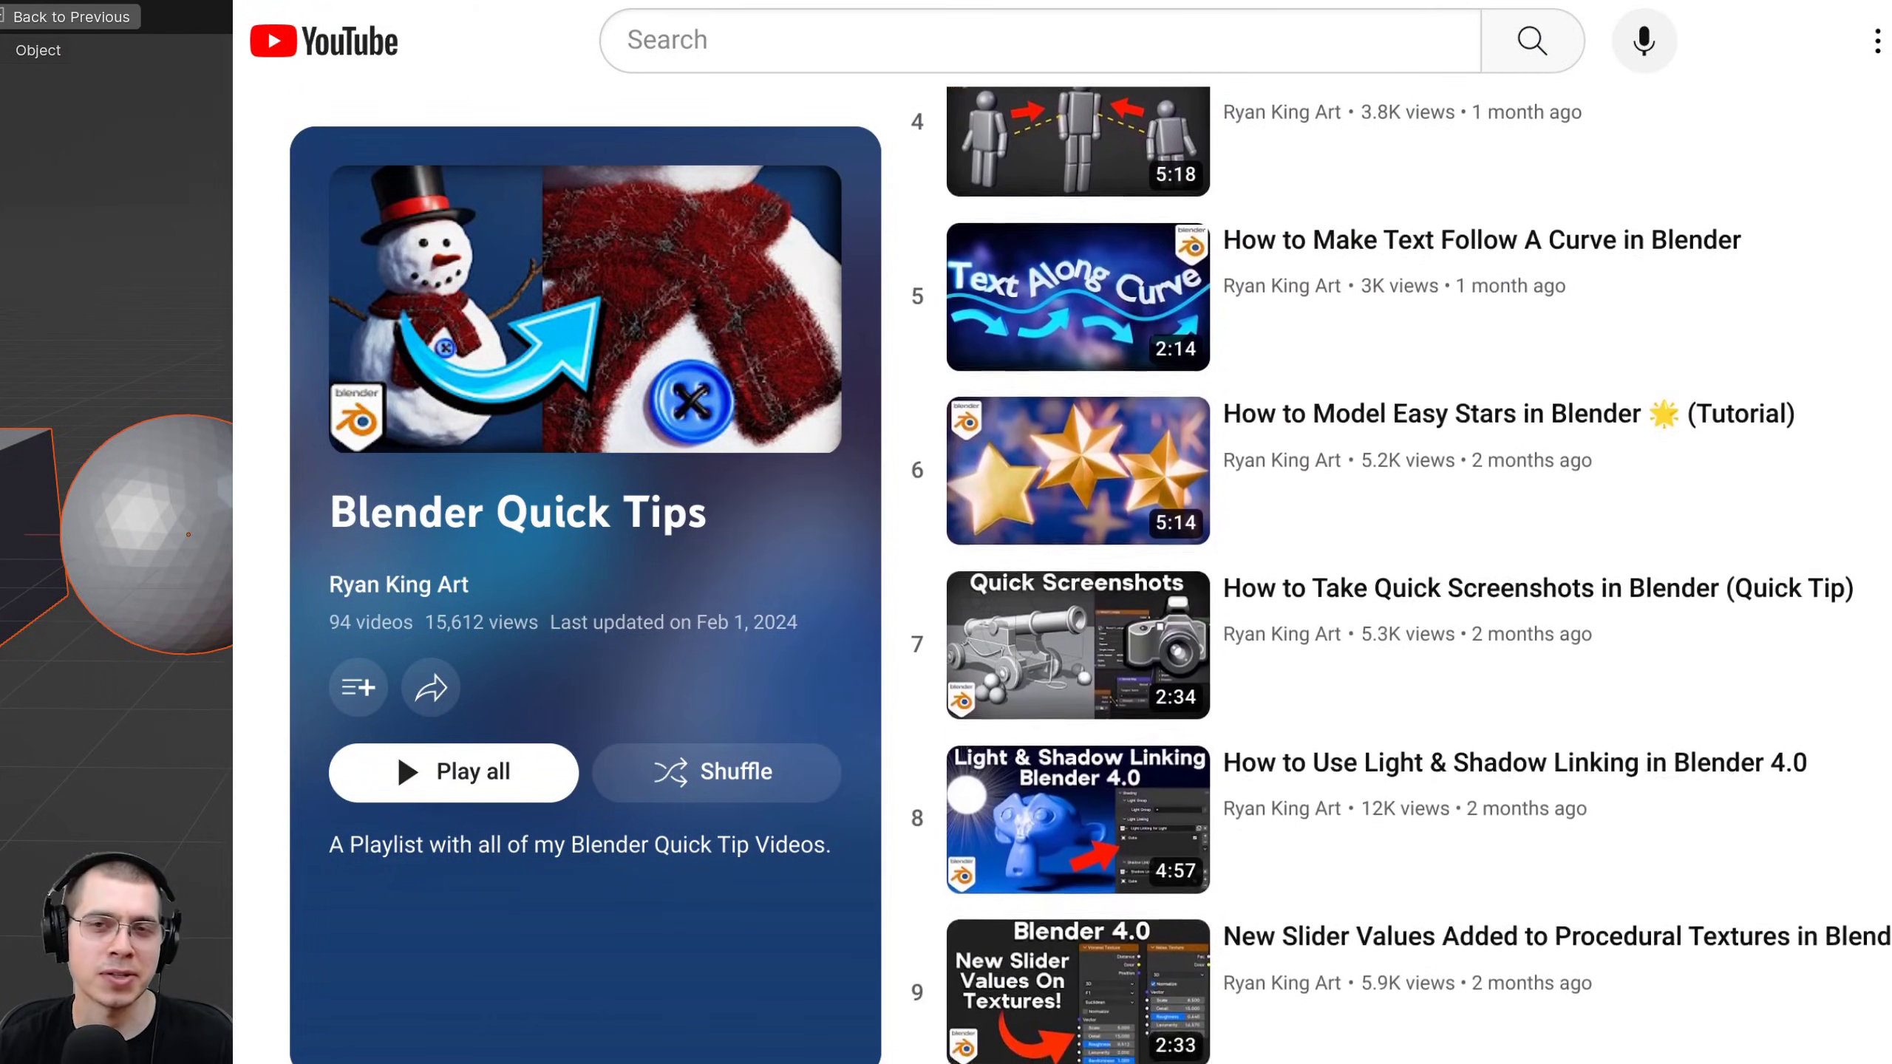
{"action": "scroll", "coordinate": [1415, 573], "scroll_direction": "down", "scroll_amount": 4}
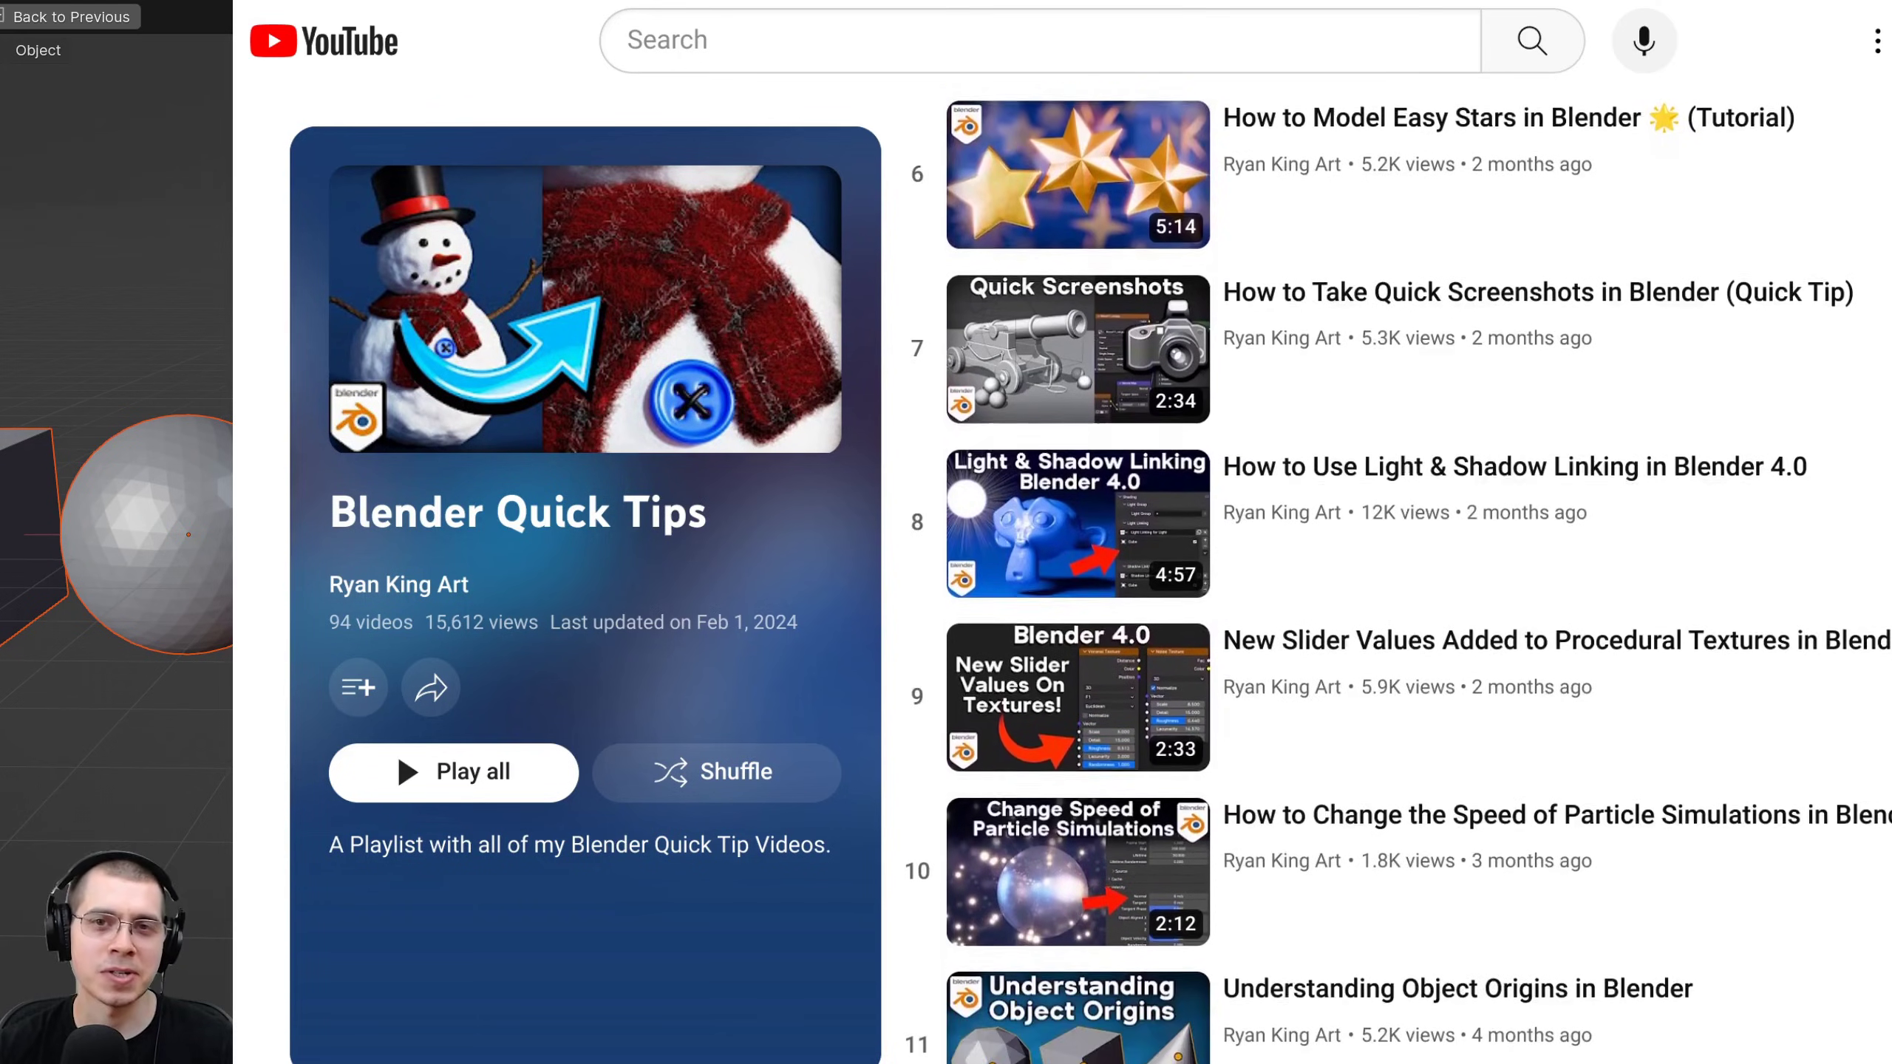
{"action": "scroll", "coordinate": [1415, 573], "scroll_direction": "down", "scroll_amount": 2}
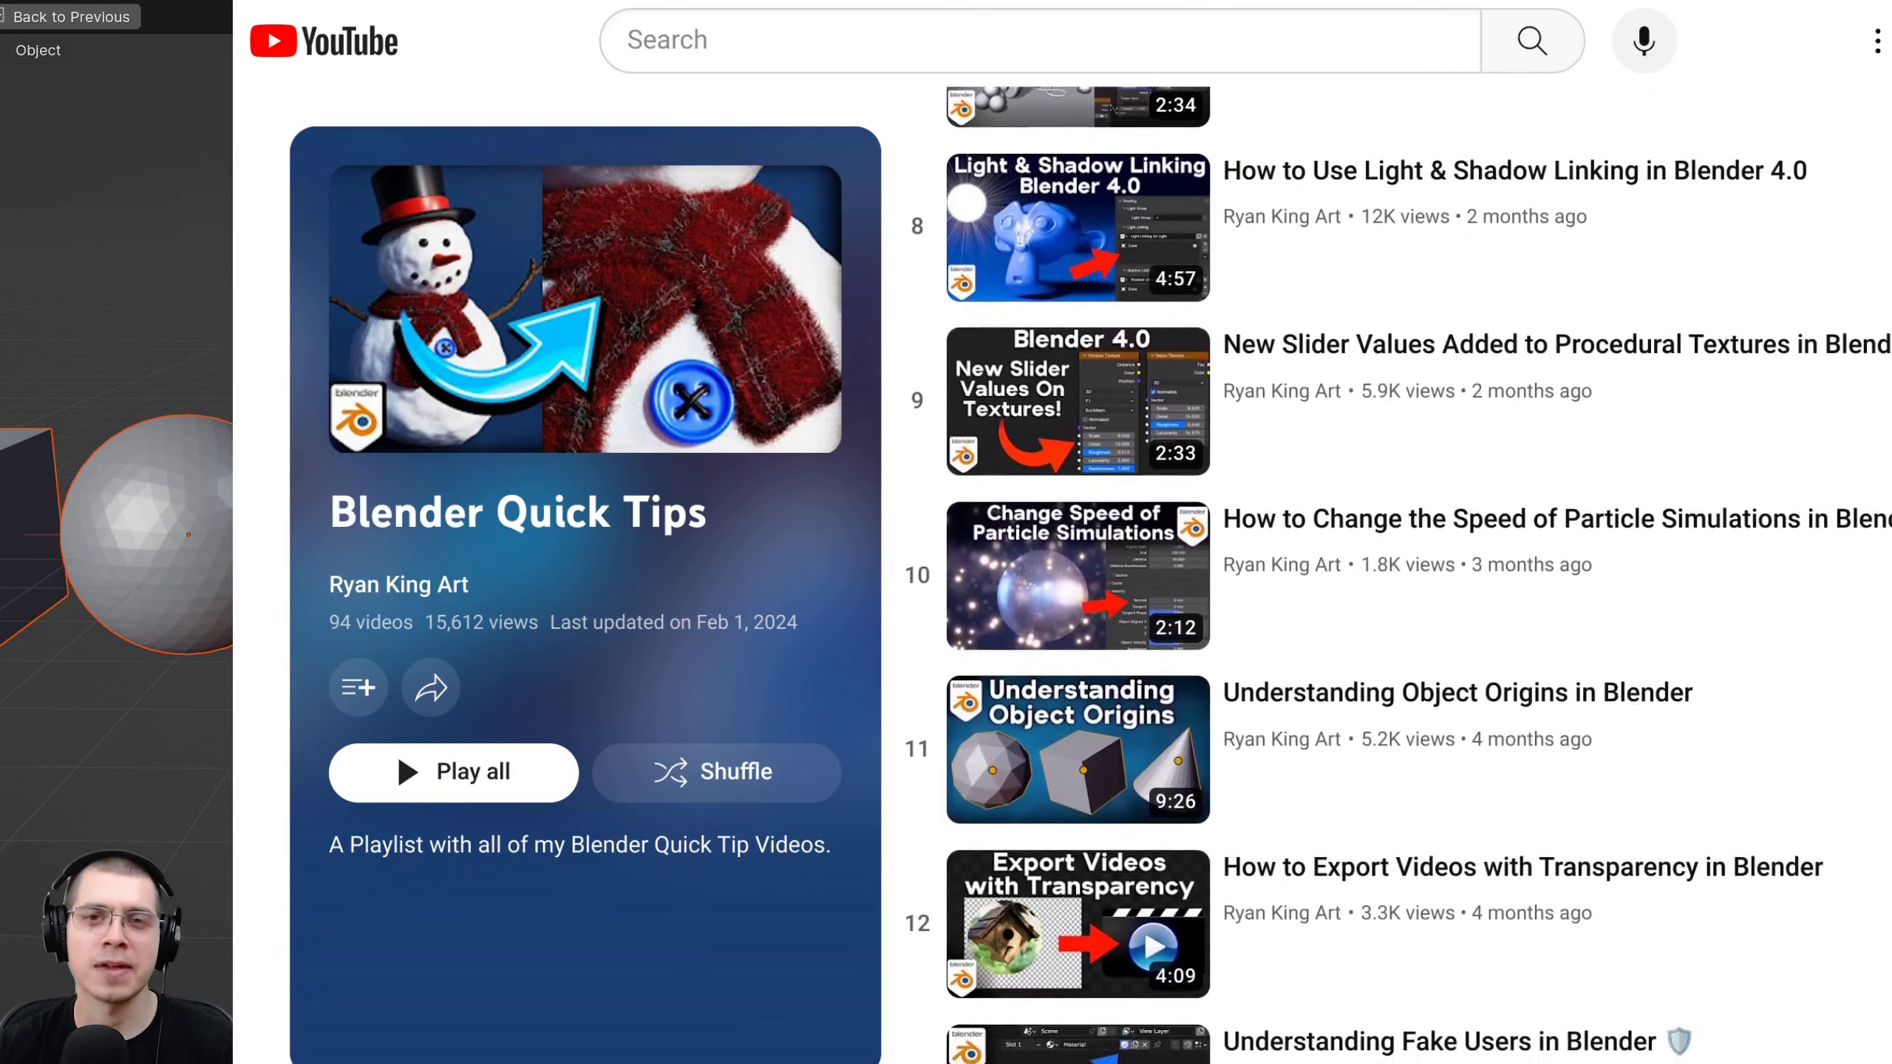